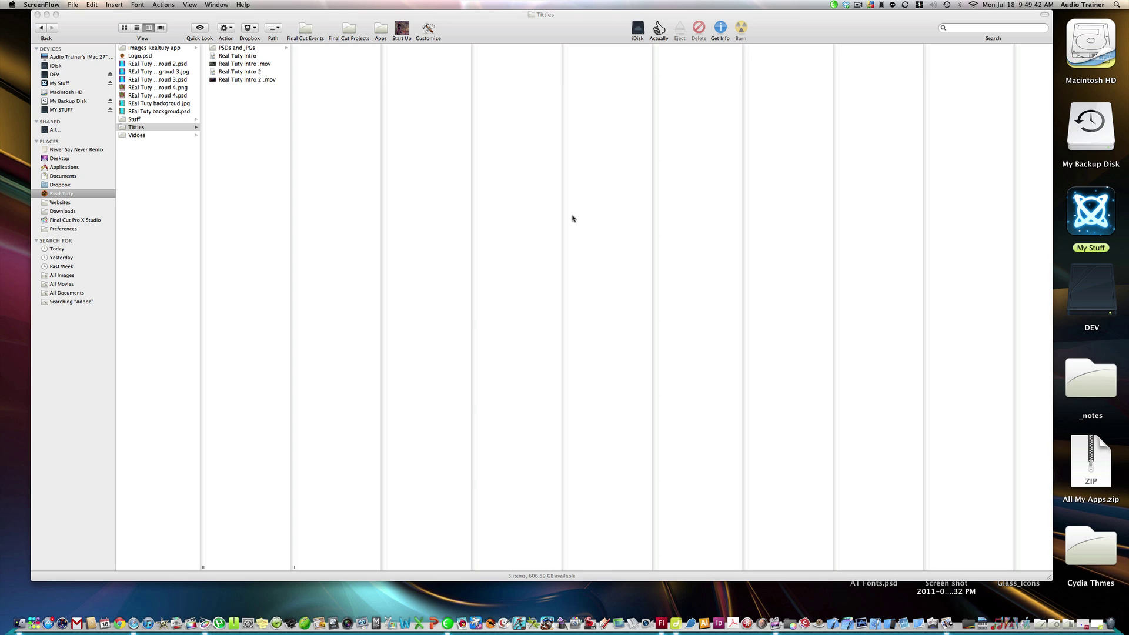
- Play Real Tuty Intro 2 .mov from the Finder Titles folder in Quick Look, then close the preview
click(292, 185)
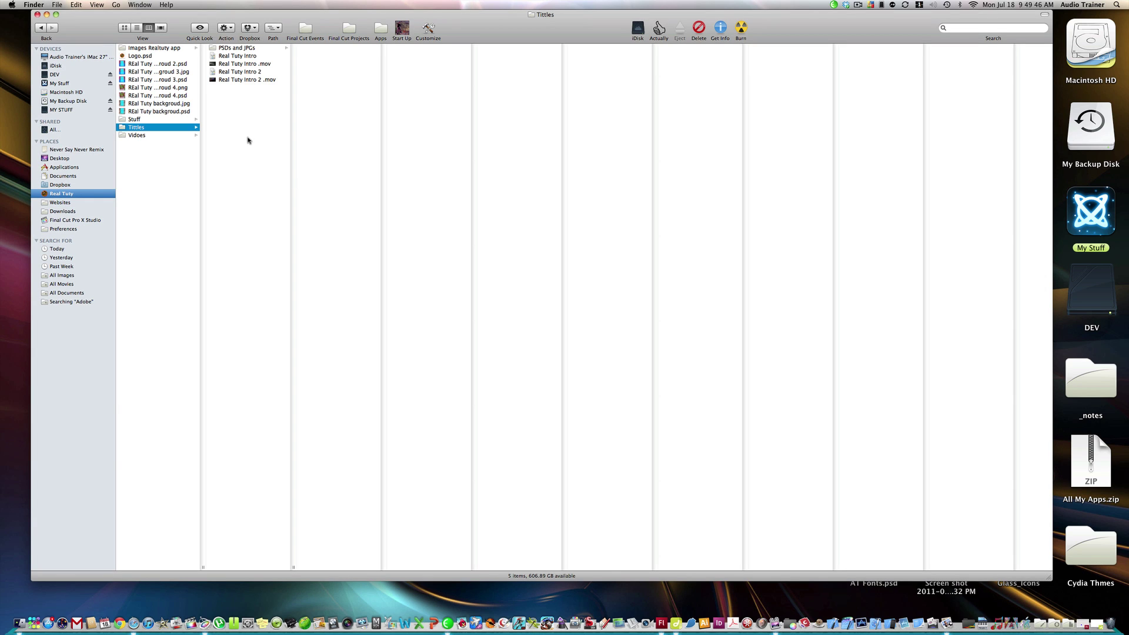
key(F2)
click(227, 80)
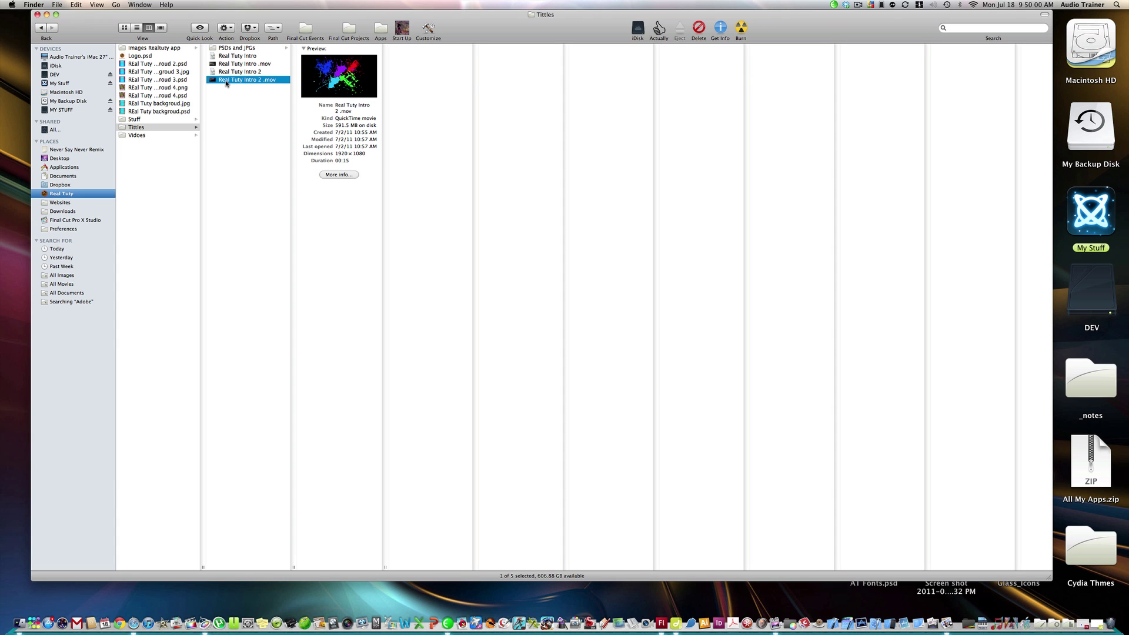
key(space)
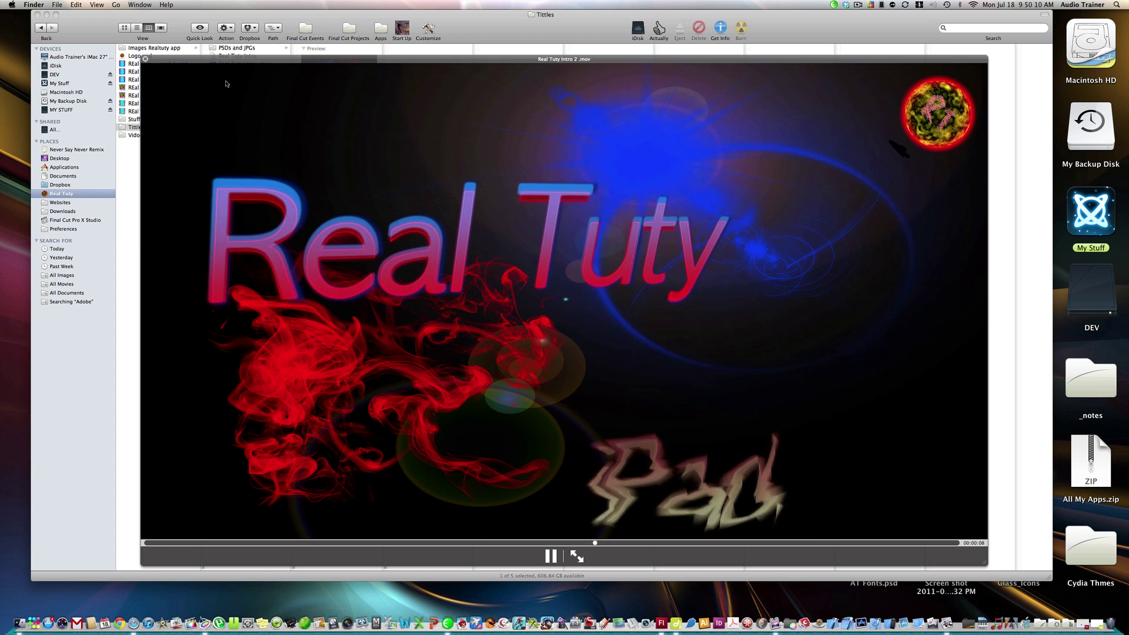
key(space)
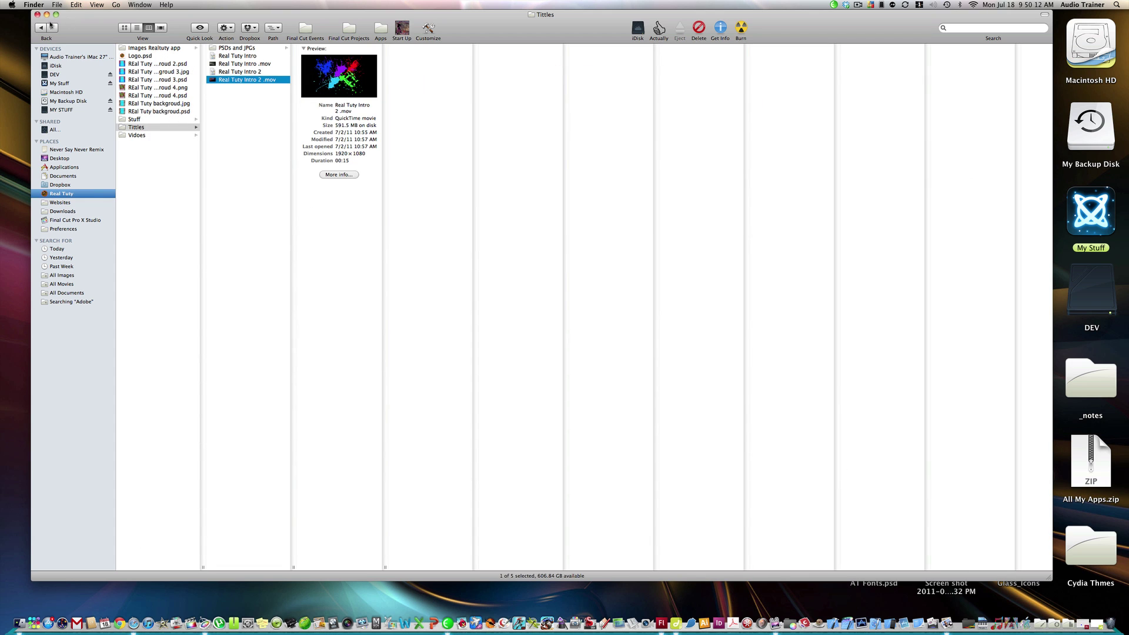
- Close the Finder window and bring Motion's Project Browser forward
click(37, 14)
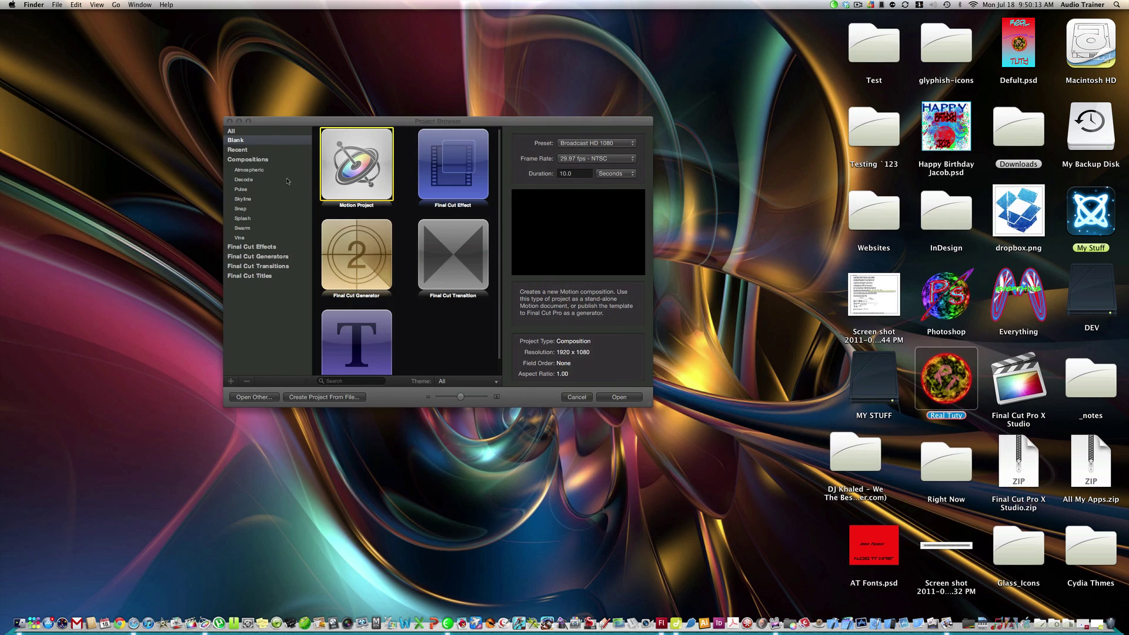
click(451, 360)
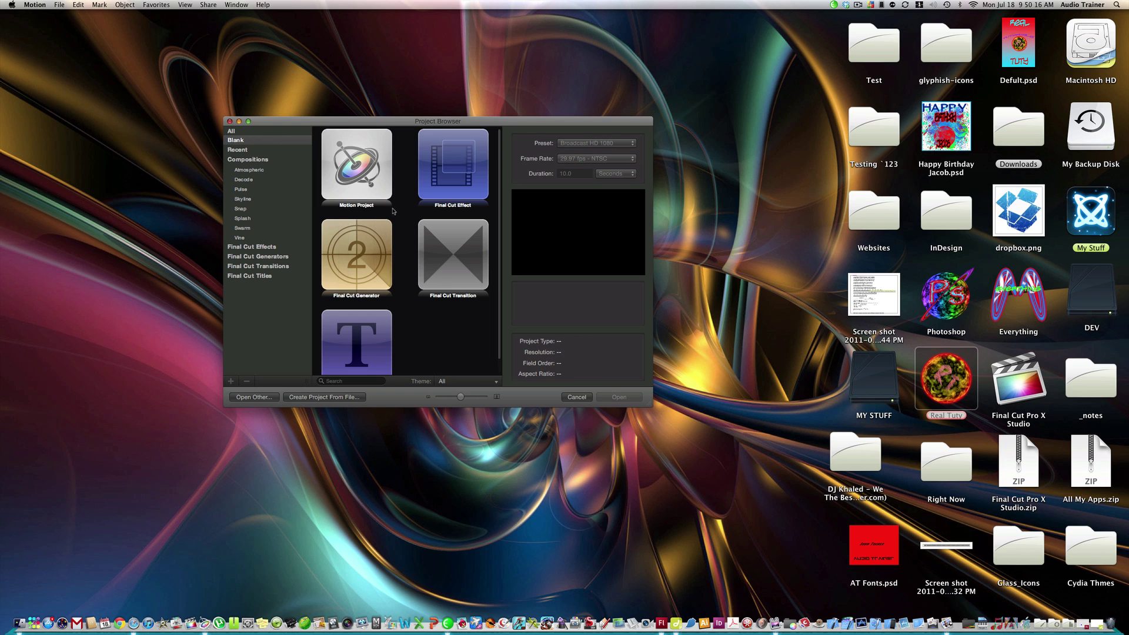
click(792, 334)
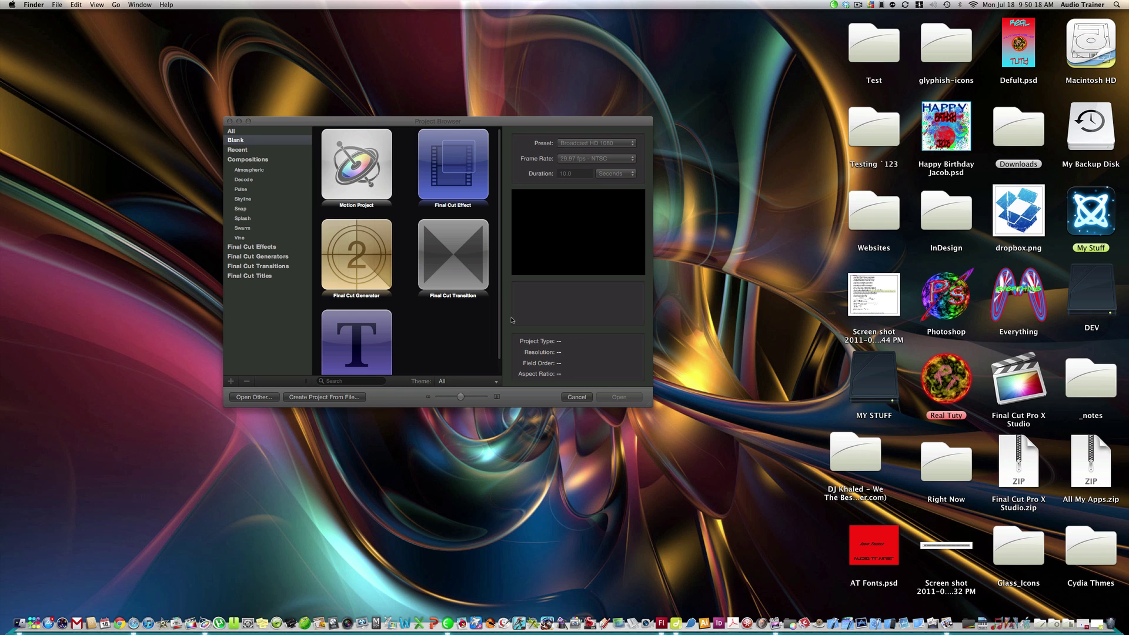
click(473, 341)
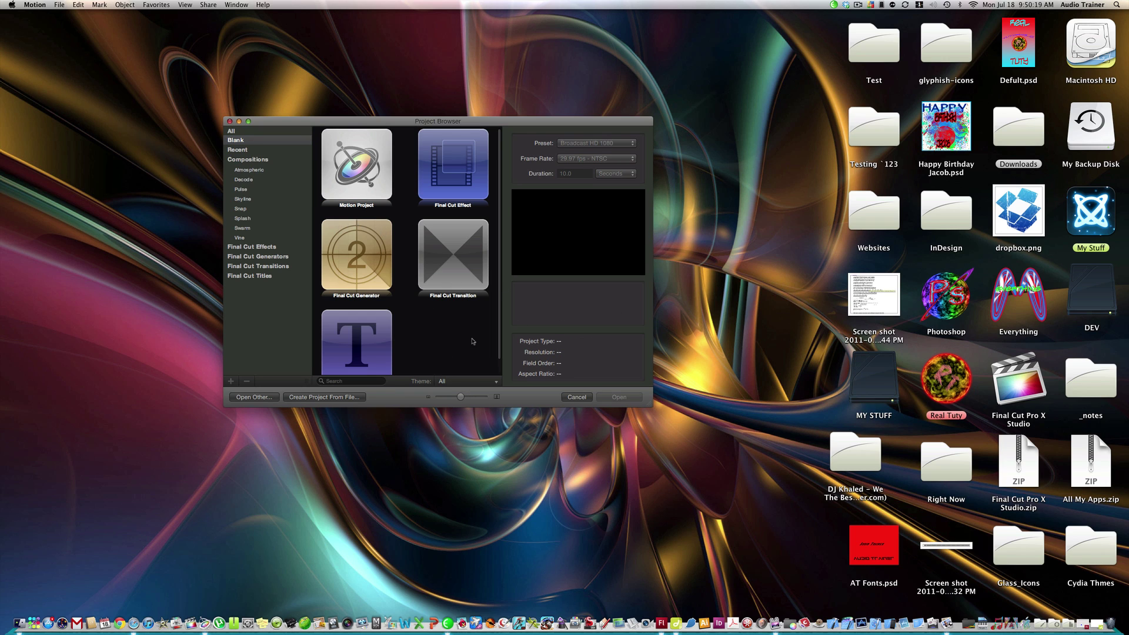
- Create a blank Motion Project with the Broadcast HD 1080 preset, 29.97 fps, 10 seconds
click(246, 131)
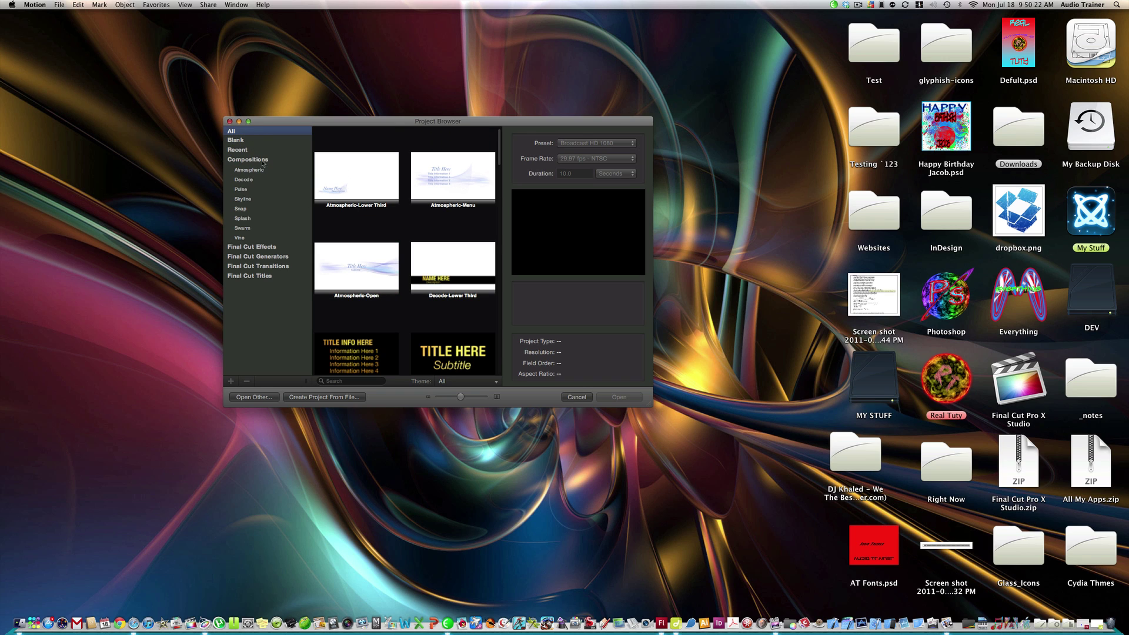
click(253, 139)
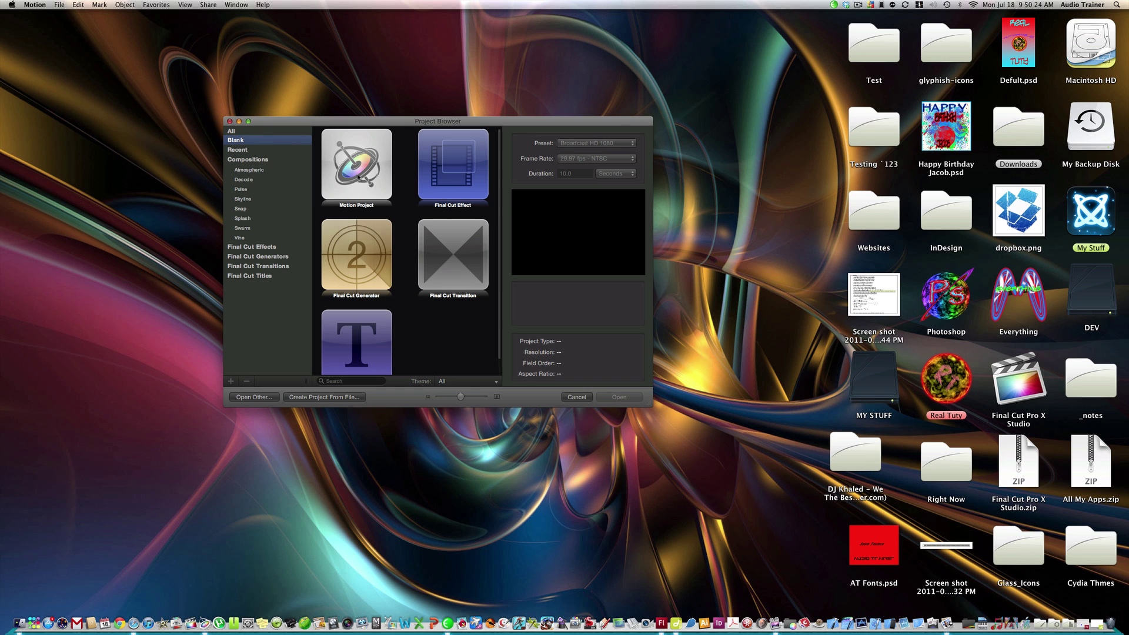
click(363, 192)
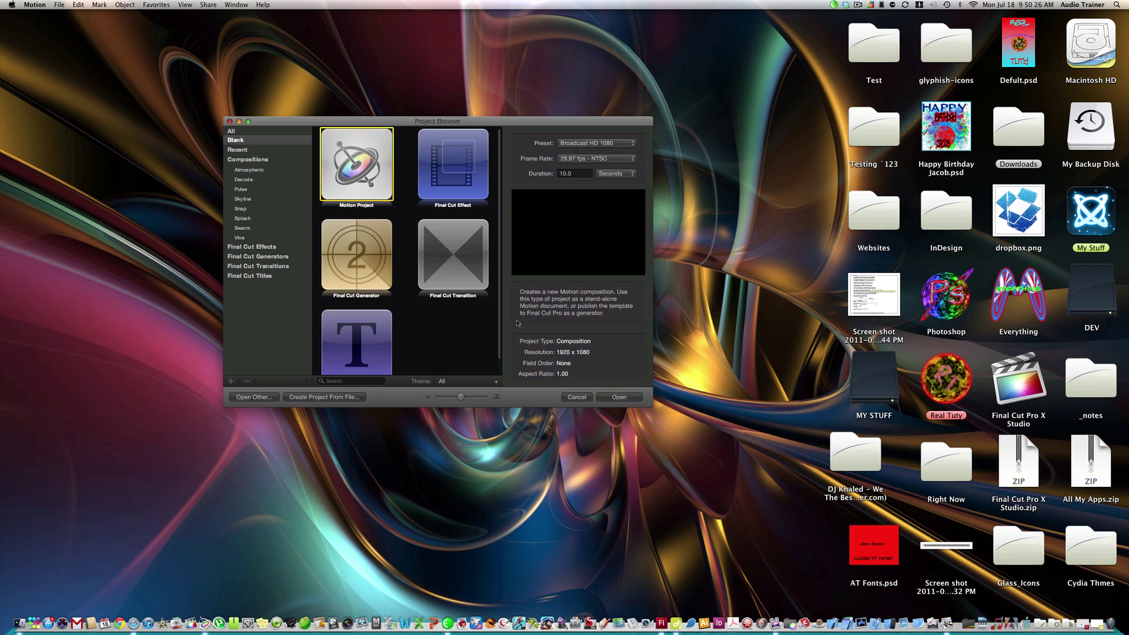
click(620, 397)
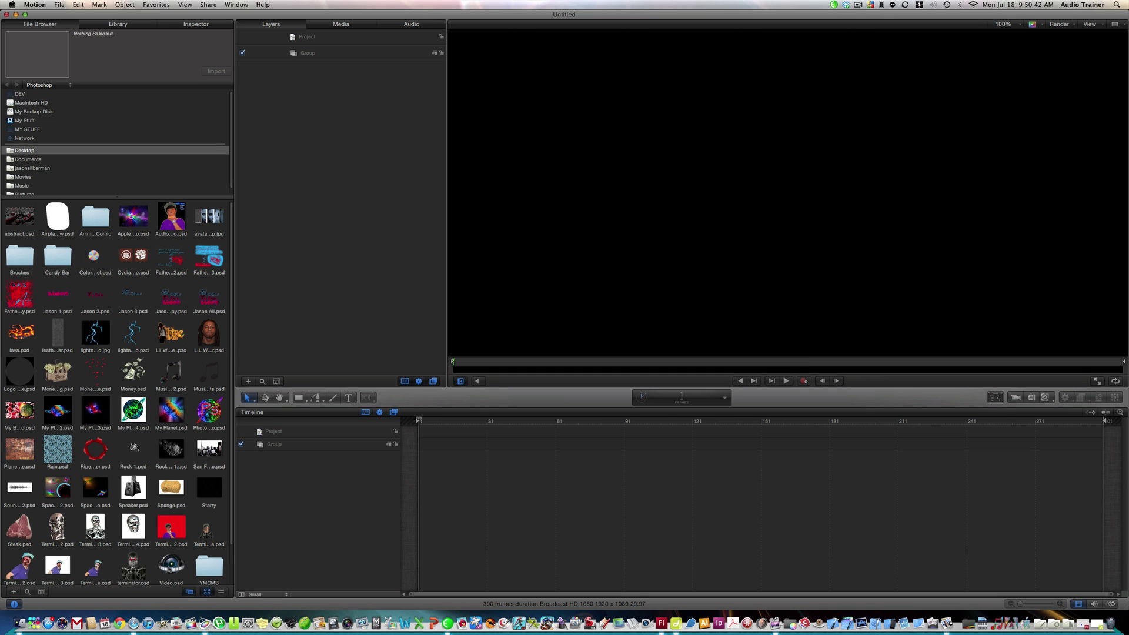
- Browse Documents, then the DEV drive with its single Music folder, in the File Browser
click(30, 159)
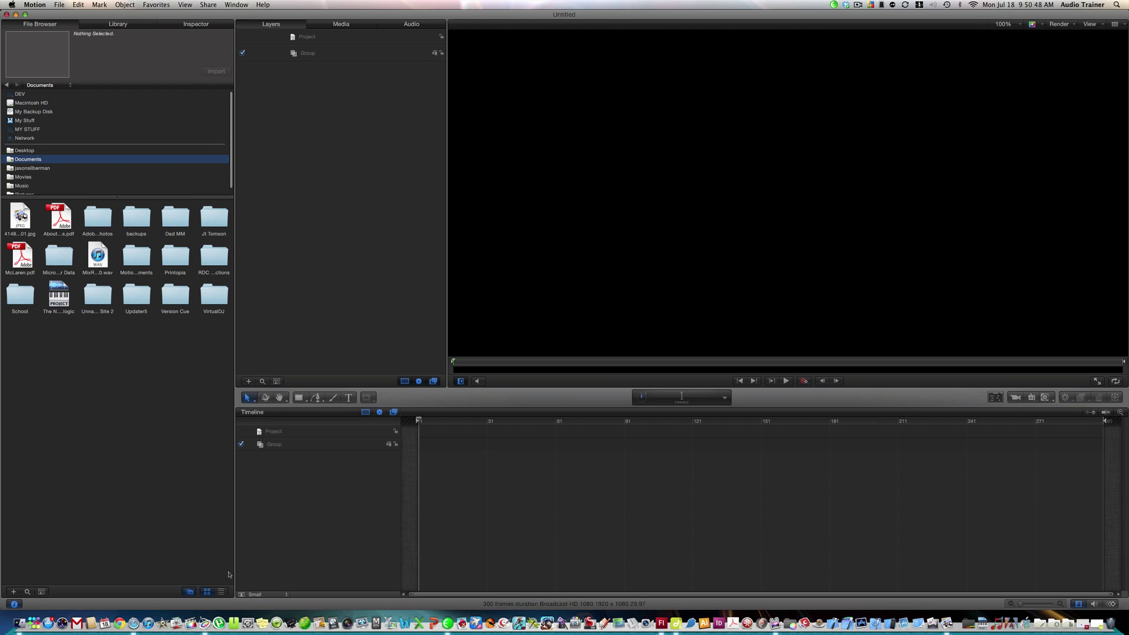
click(31, 95)
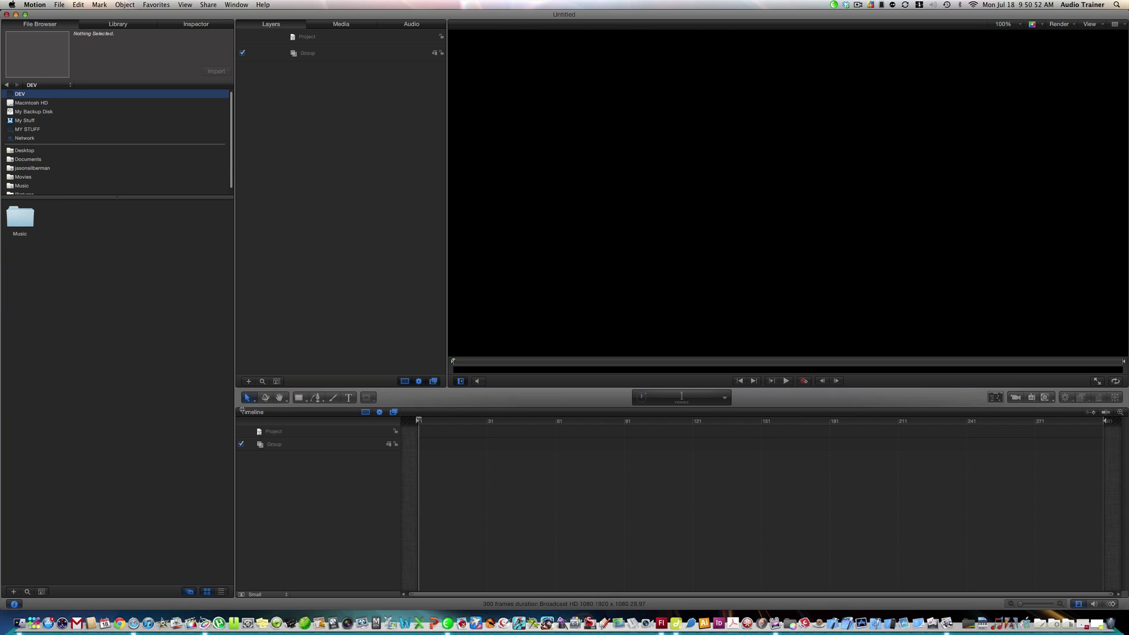
- Add a 'Tutorials' text layer near the upper middle of the canvas and select the word
click(349, 398)
click(602, 180)
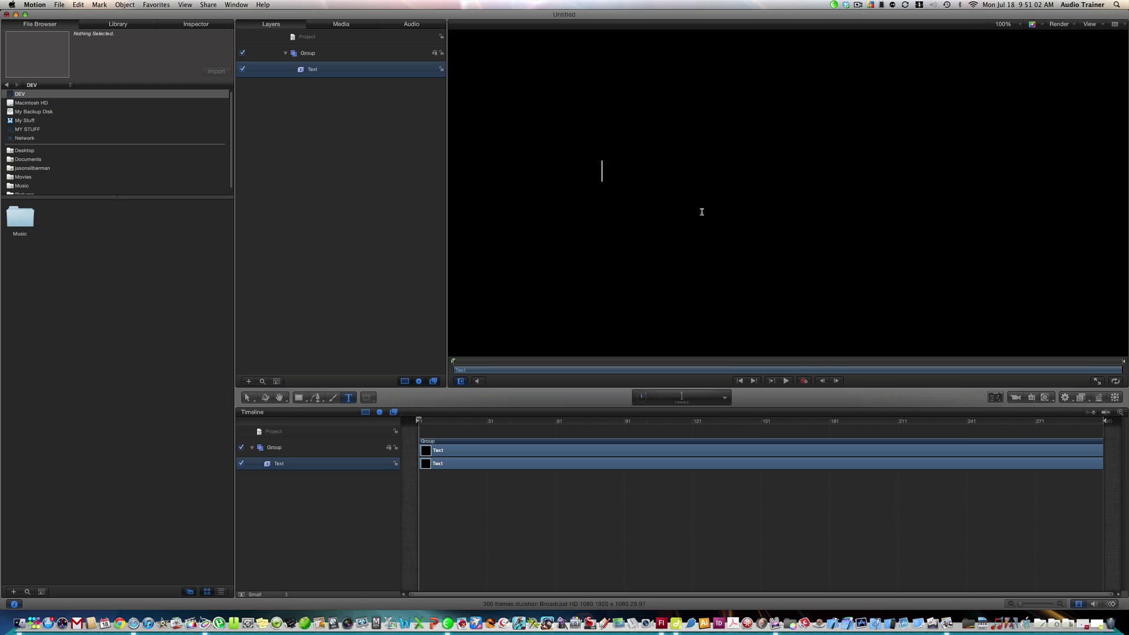
text(Tutorials)
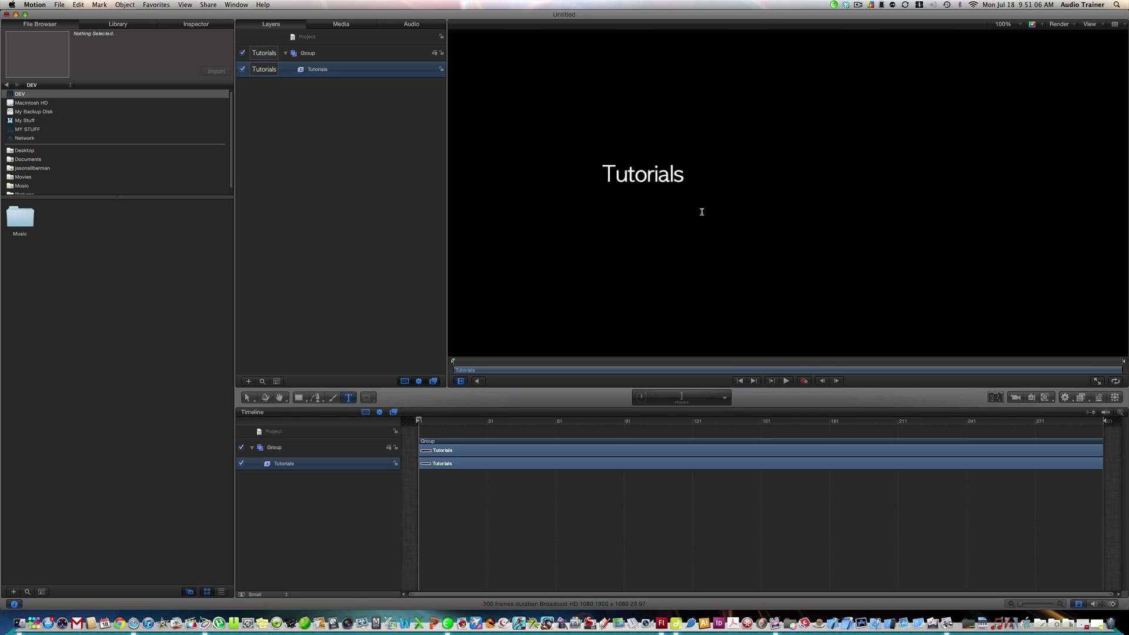
drag(694, 177, 592, 177)
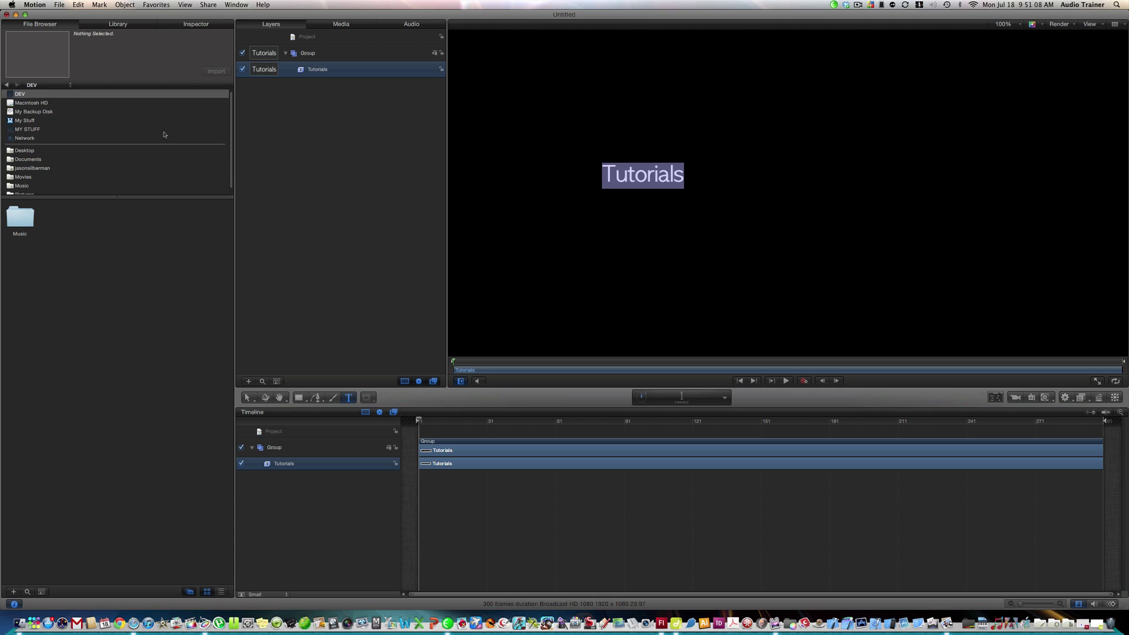
click(144, 24)
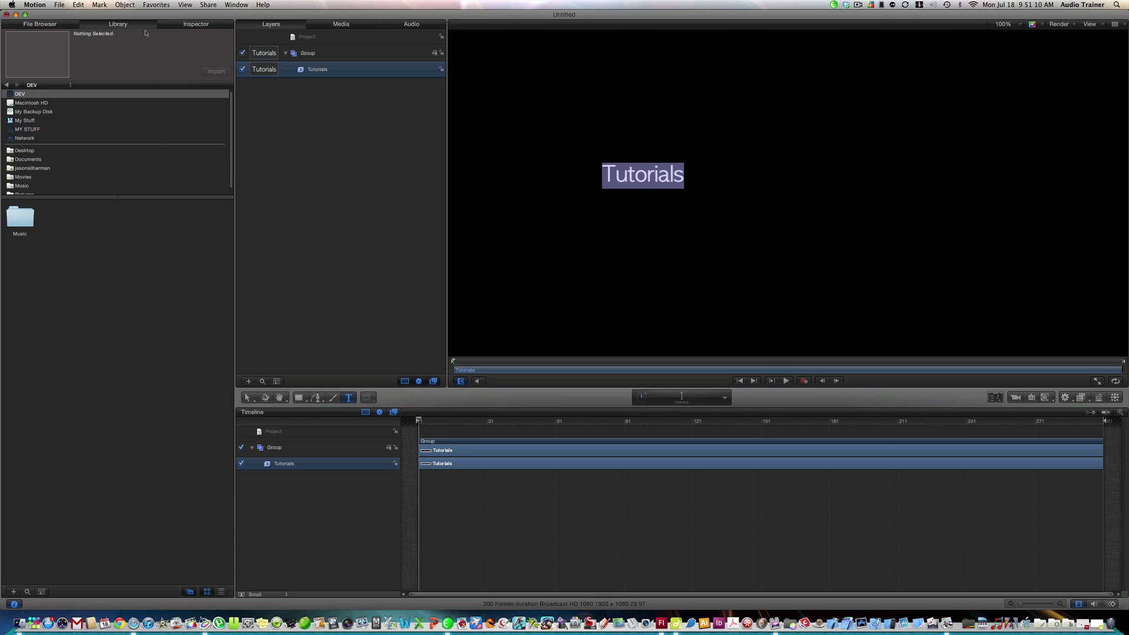
- Apply the Neon AppleGothic style preset to Tutorials and enlarge it to size 177
click(179, 24)
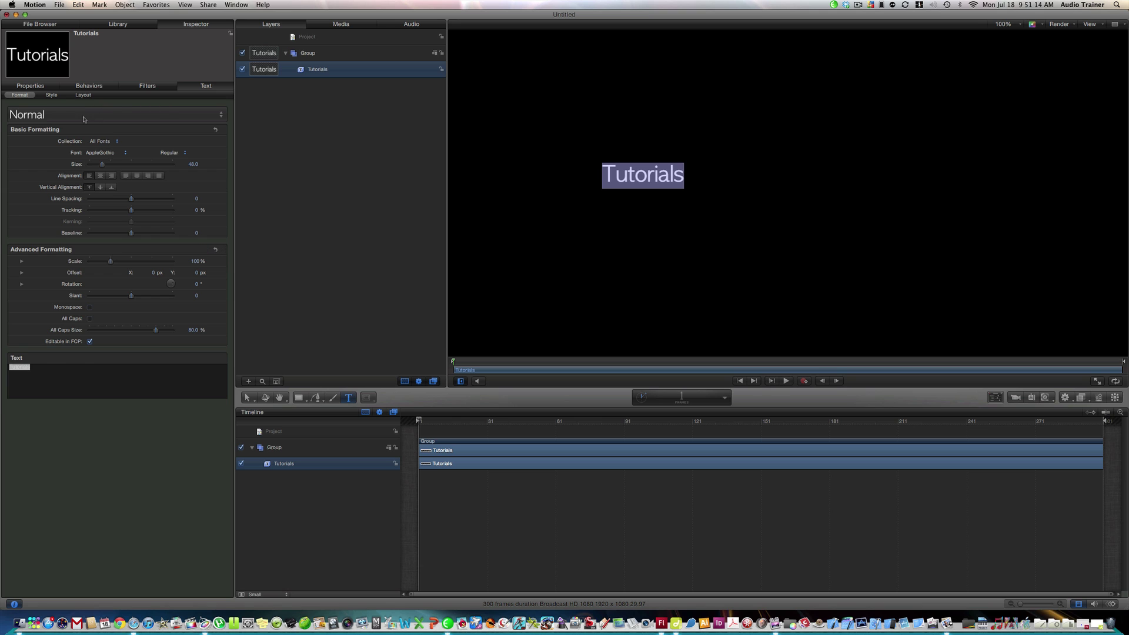
click(83, 119)
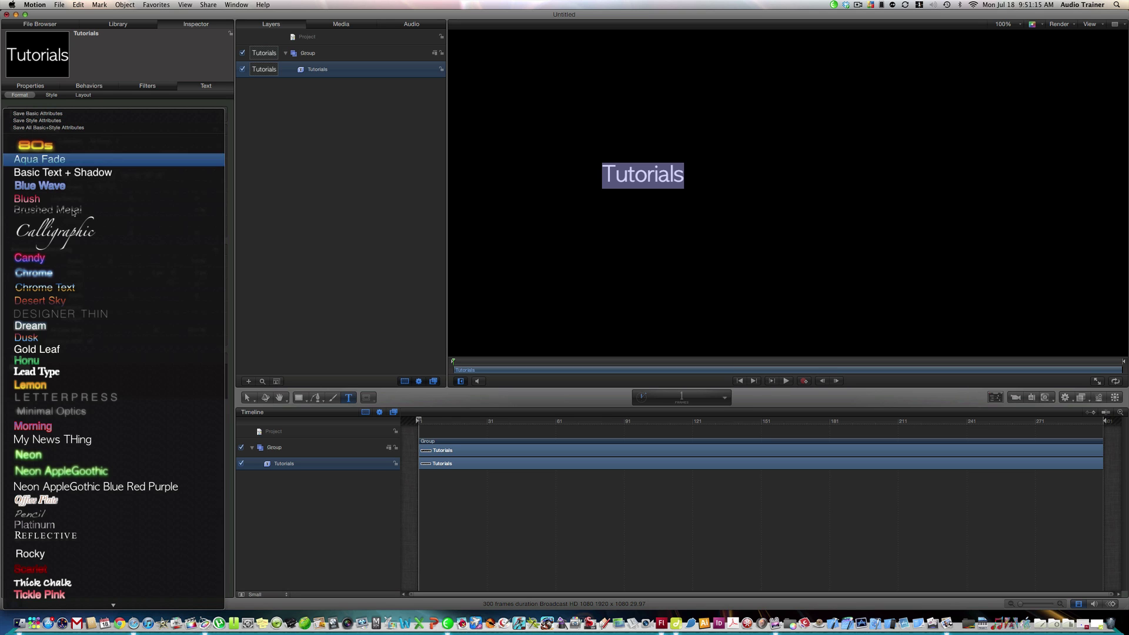
click(97, 488)
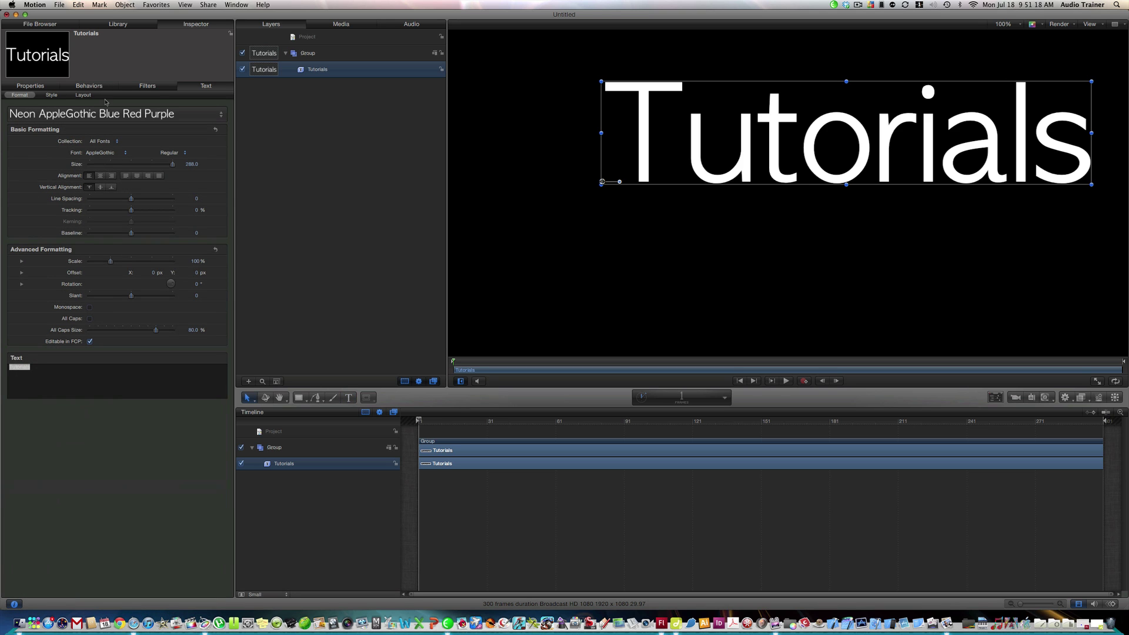
click(144, 121)
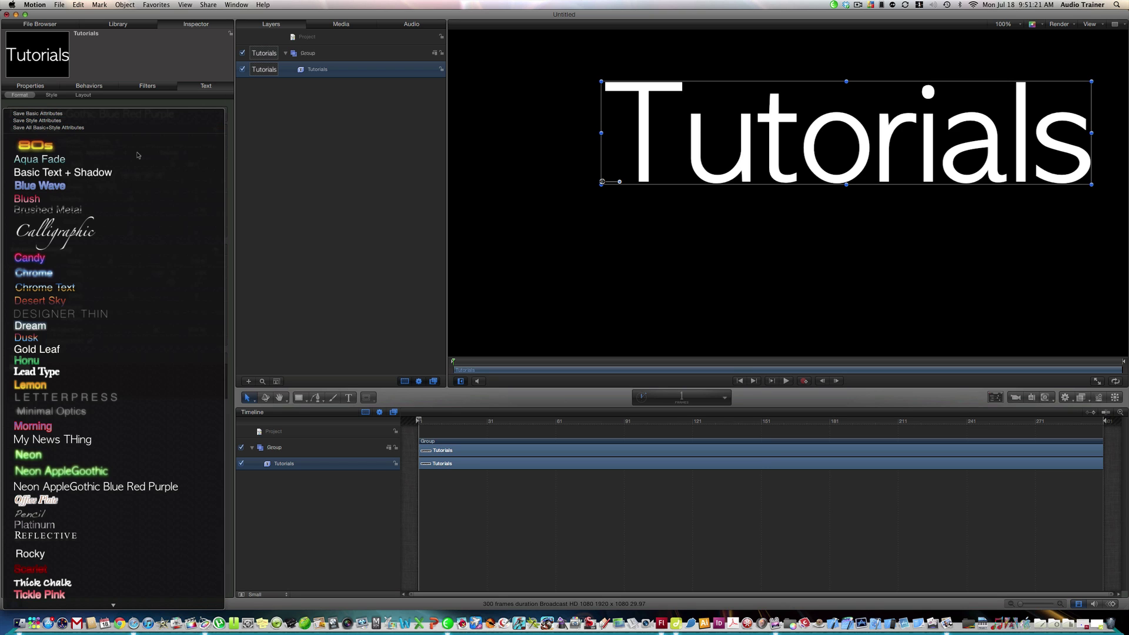
click(101, 478)
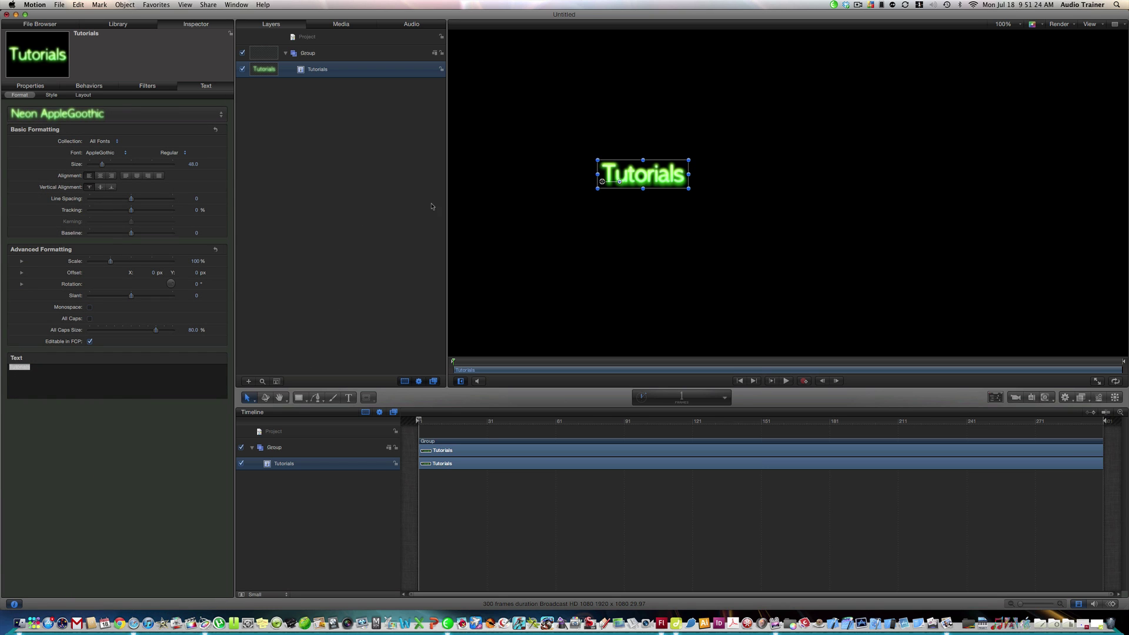
drag(101, 167, 143, 171)
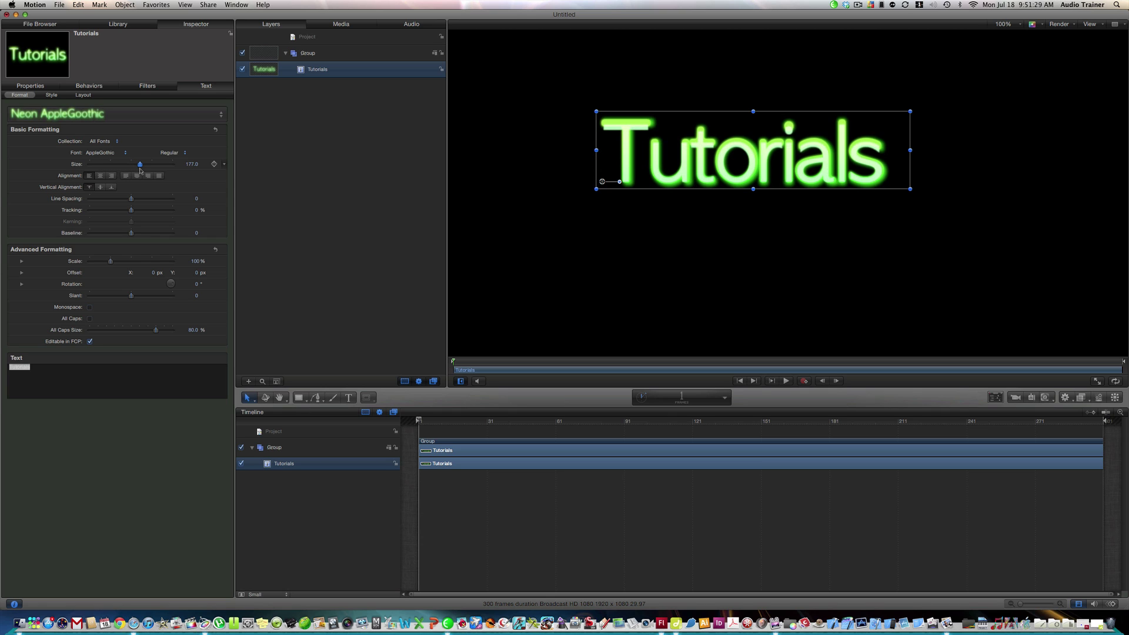
- Set the left stop of the Tutorials glow gradient to red
click(52, 95)
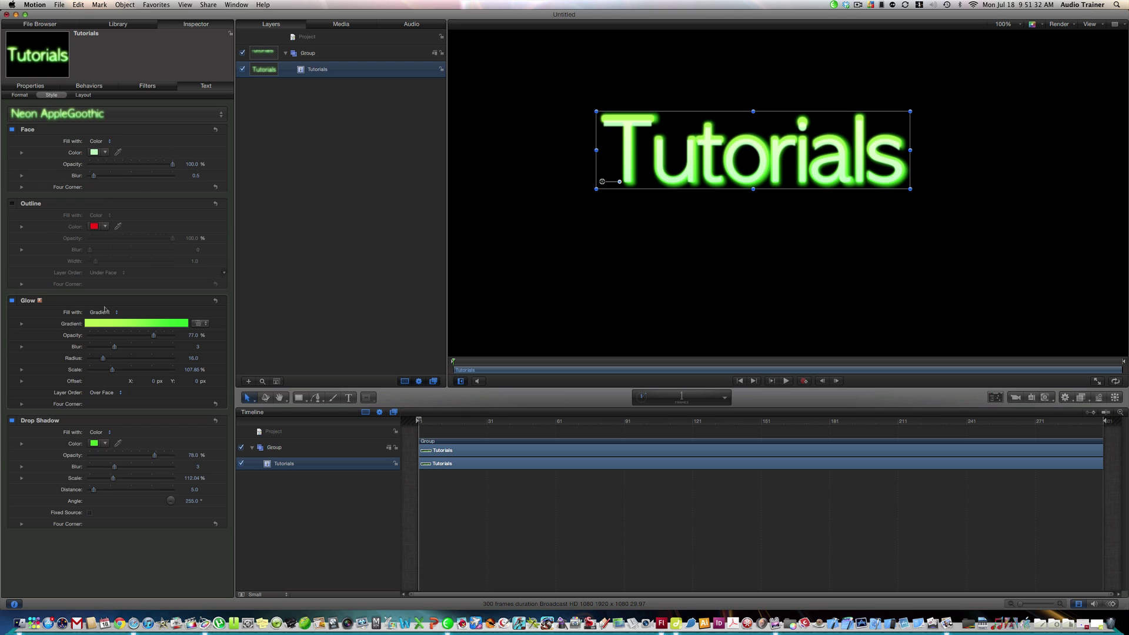
click(21, 324)
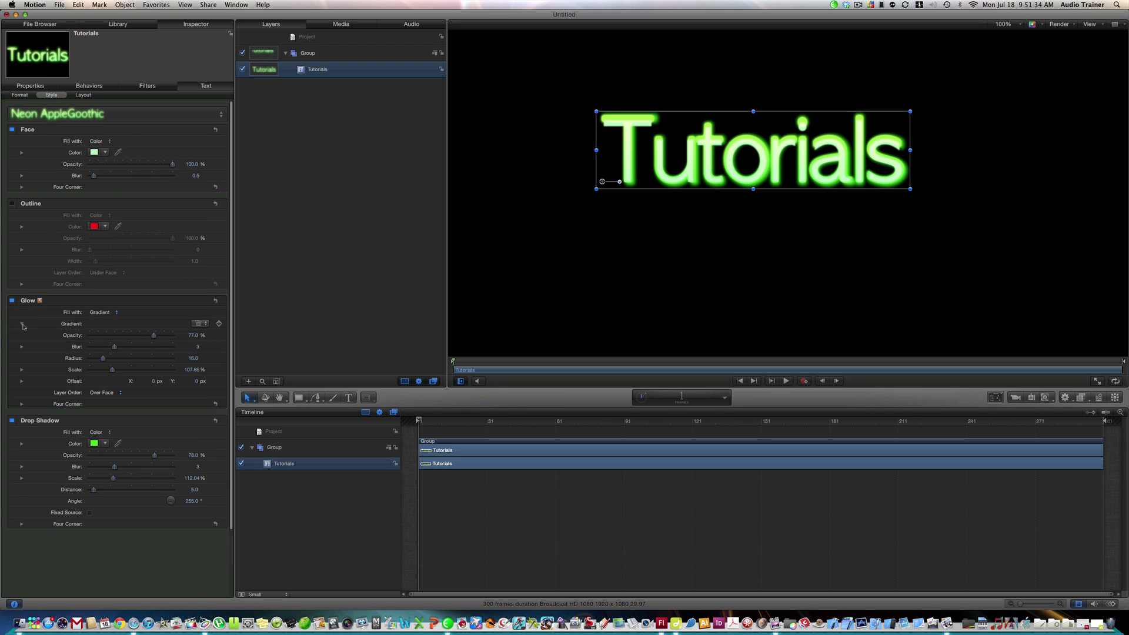
click(11, 363)
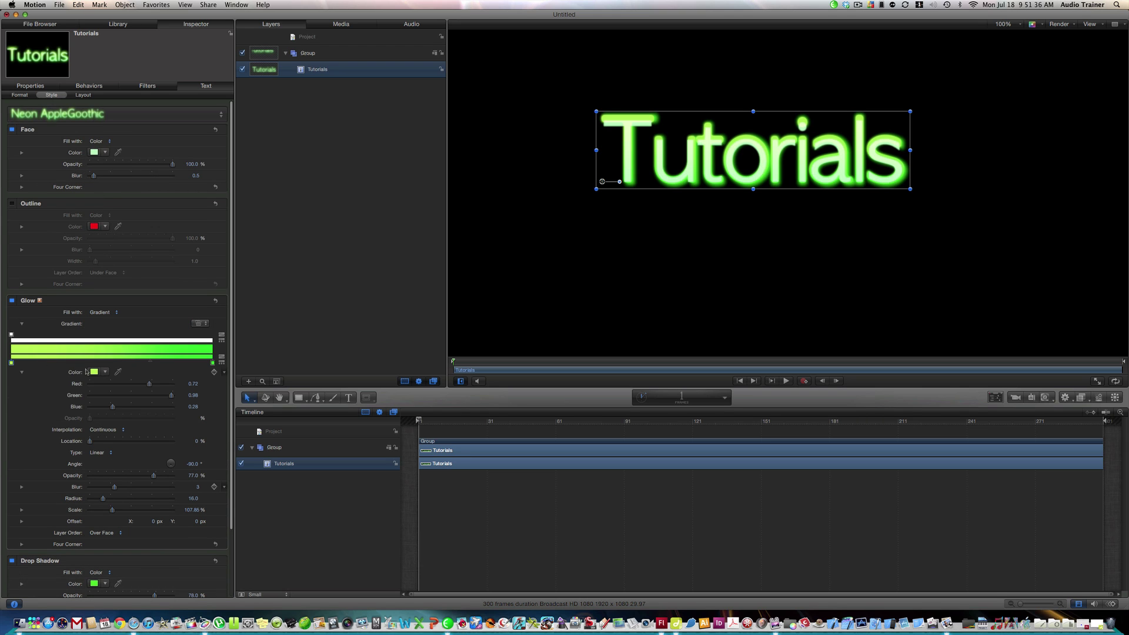
click(106, 373)
drag(112, 394, 131, 376)
click(212, 373)
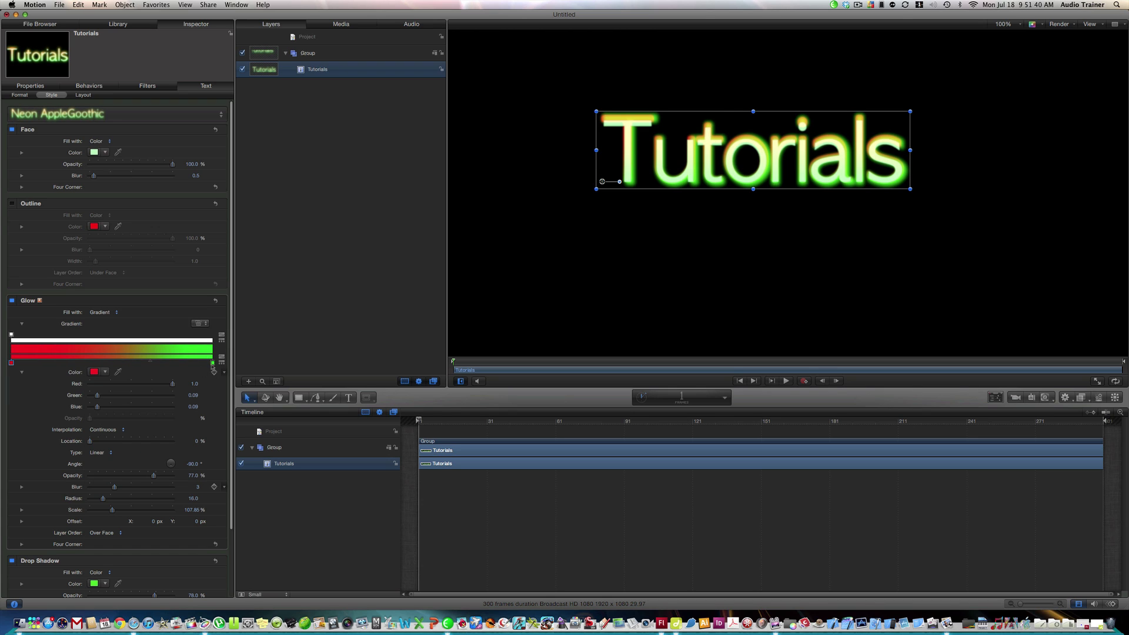
- Set the glow gradient's right stop to dark purple (R 0.35, G 0.07, B 0.38)
click(212, 363)
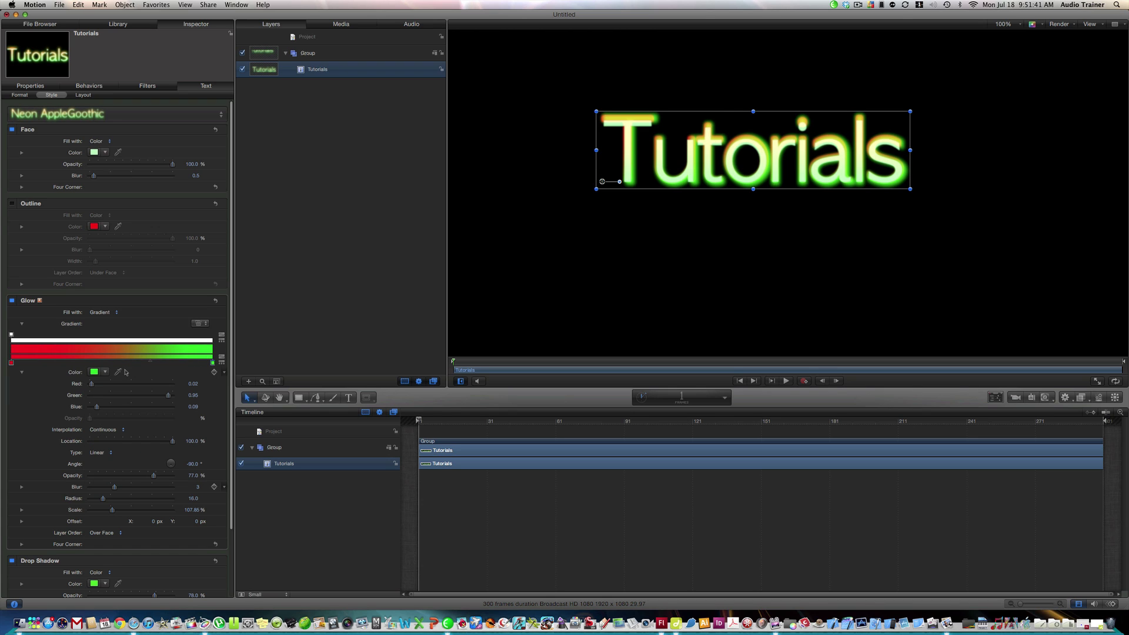
click(94, 372)
drag(305, 336, 297, 385)
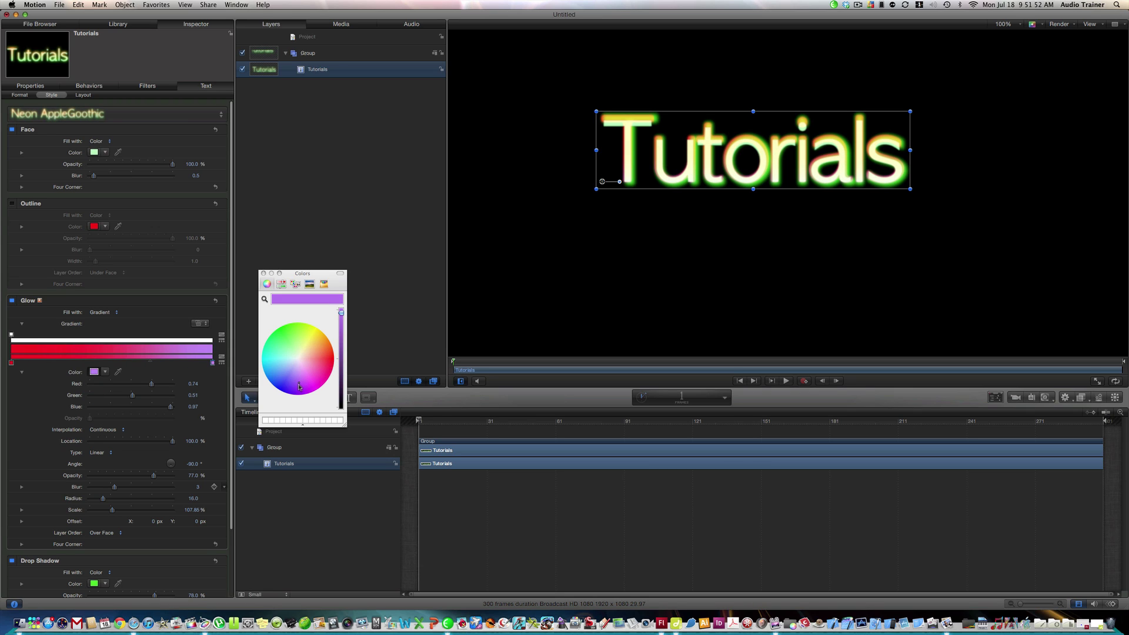
click(263, 274)
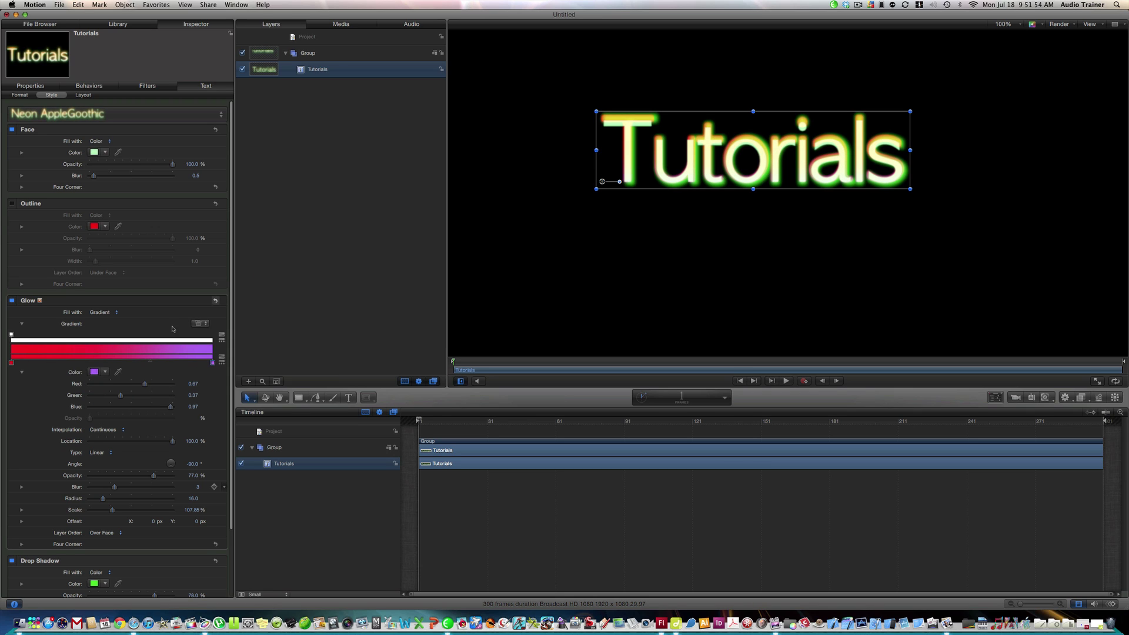
click(94, 372)
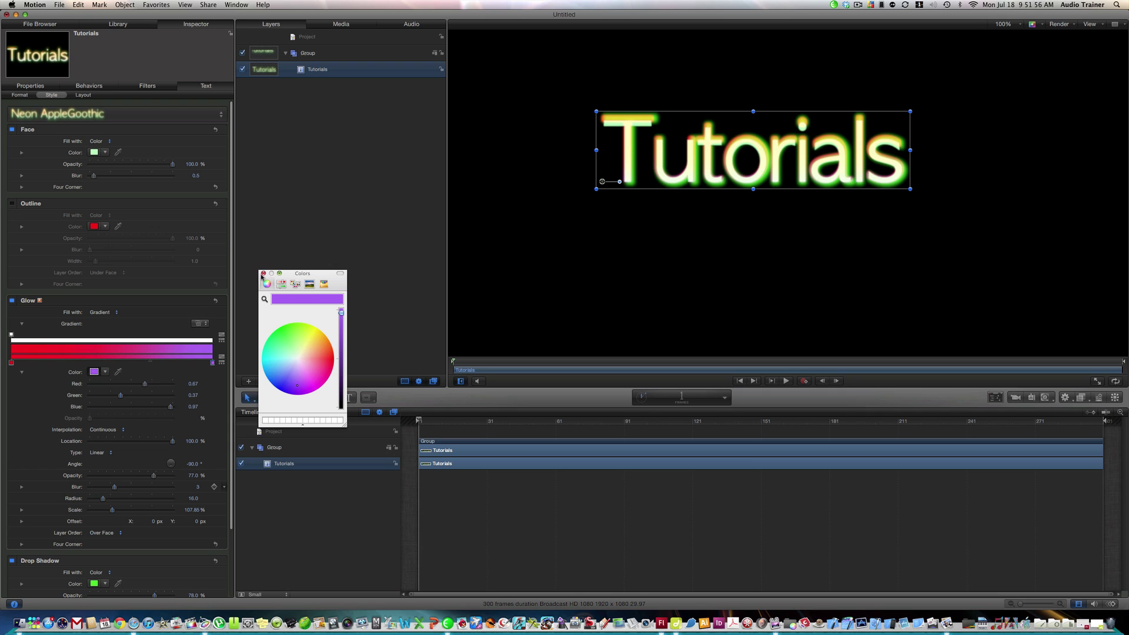
click(264, 274)
click(104, 372)
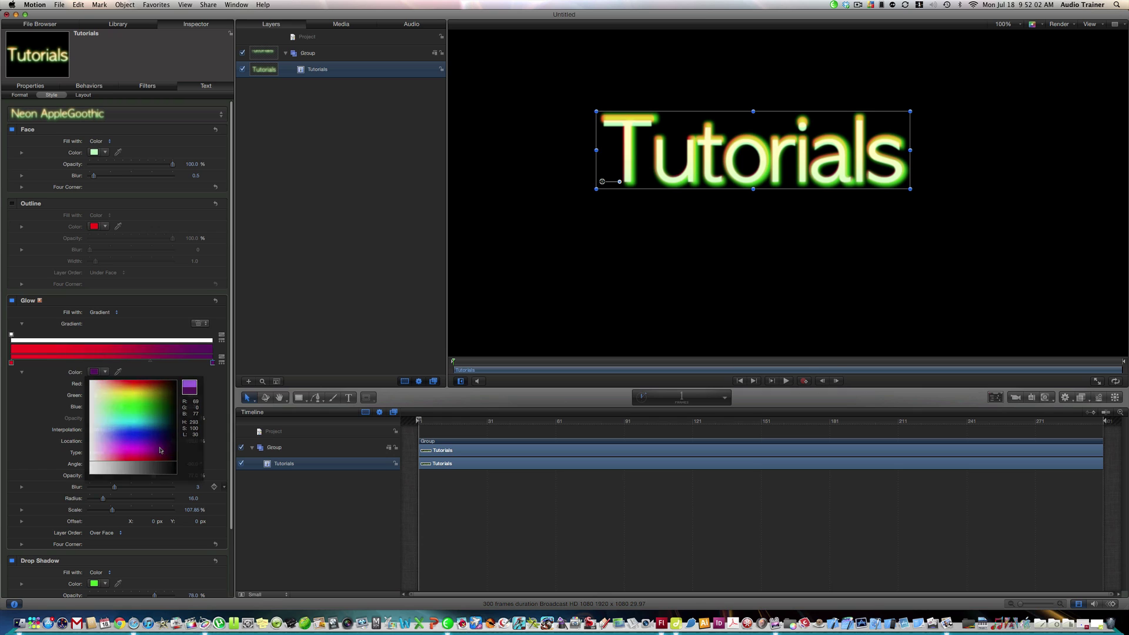
click(163, 444)
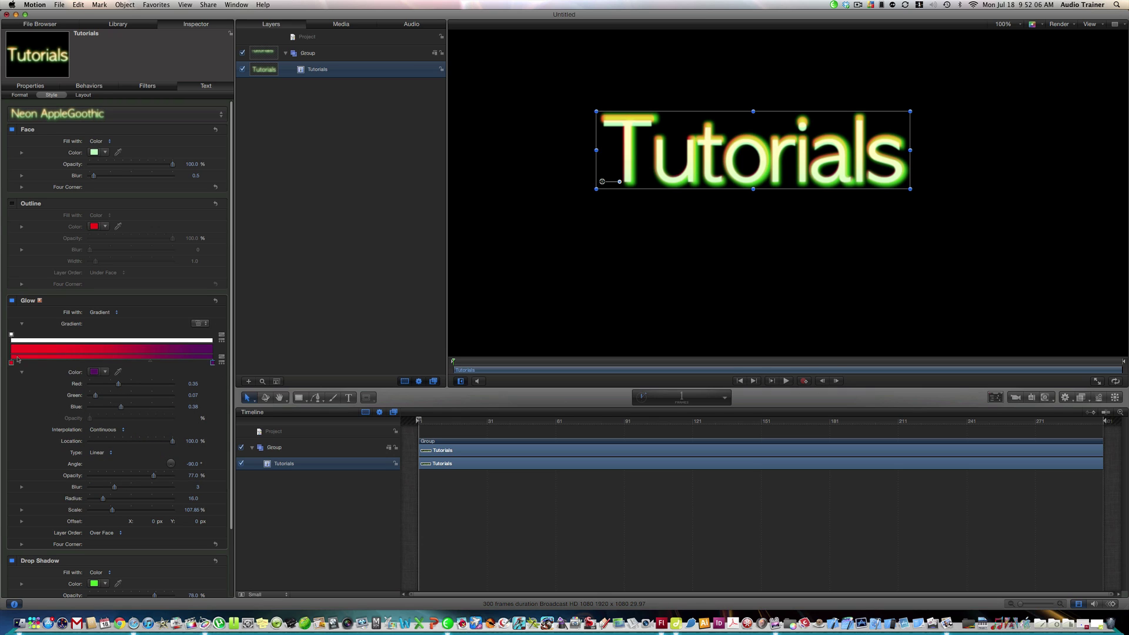
- Try a Texture glow fill, then switch the glow fill back to Gradient
click(22, 325)
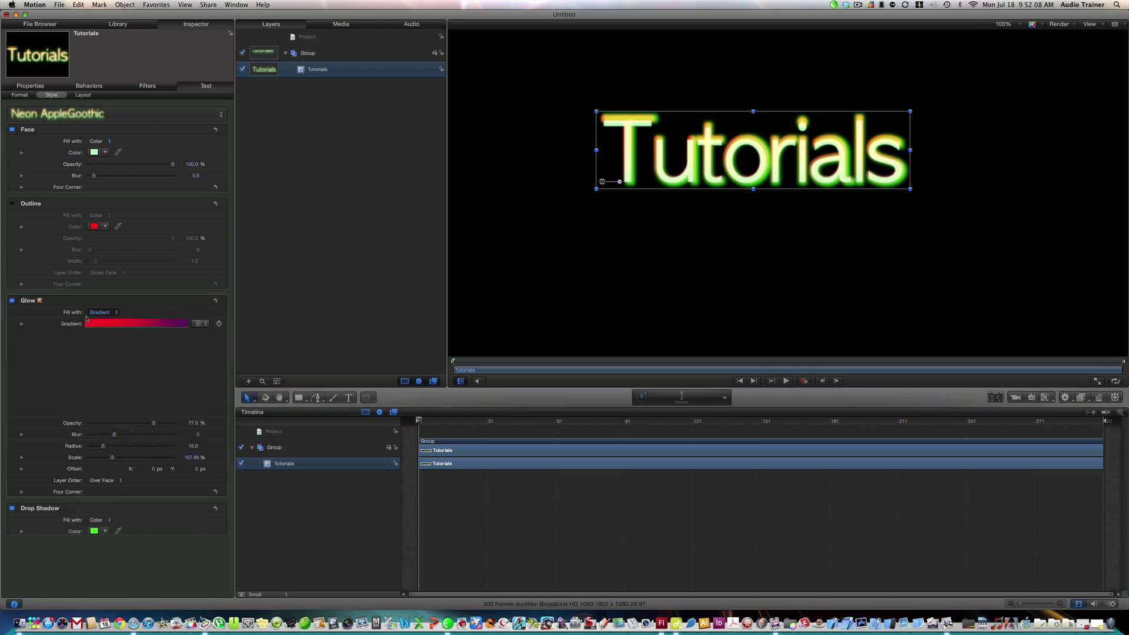
click(117, 314)
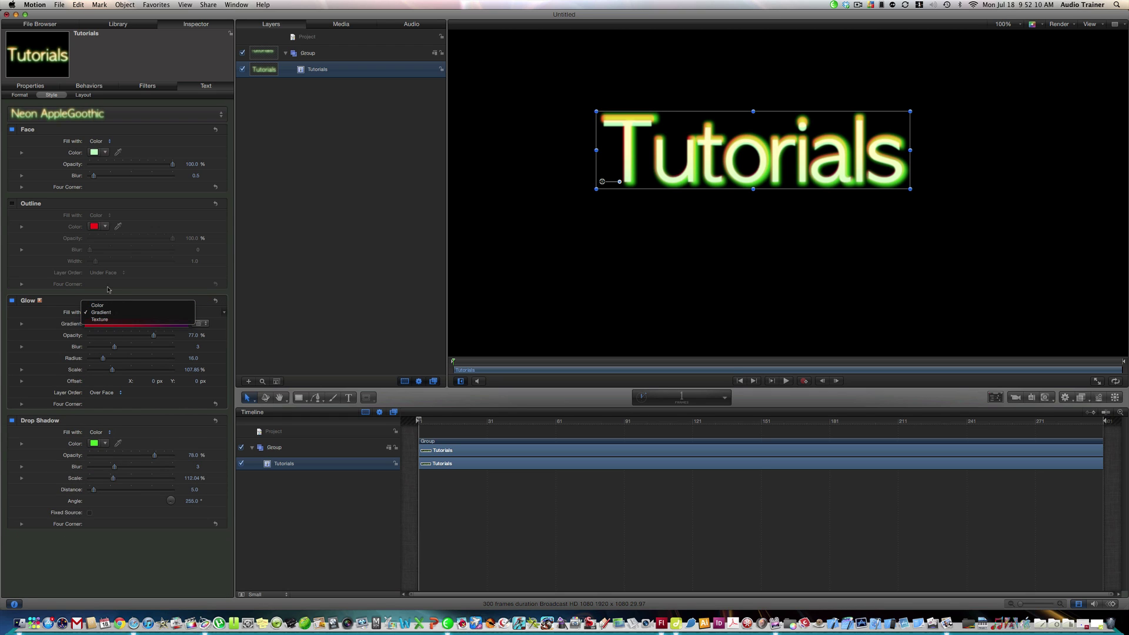
click(109, 321)
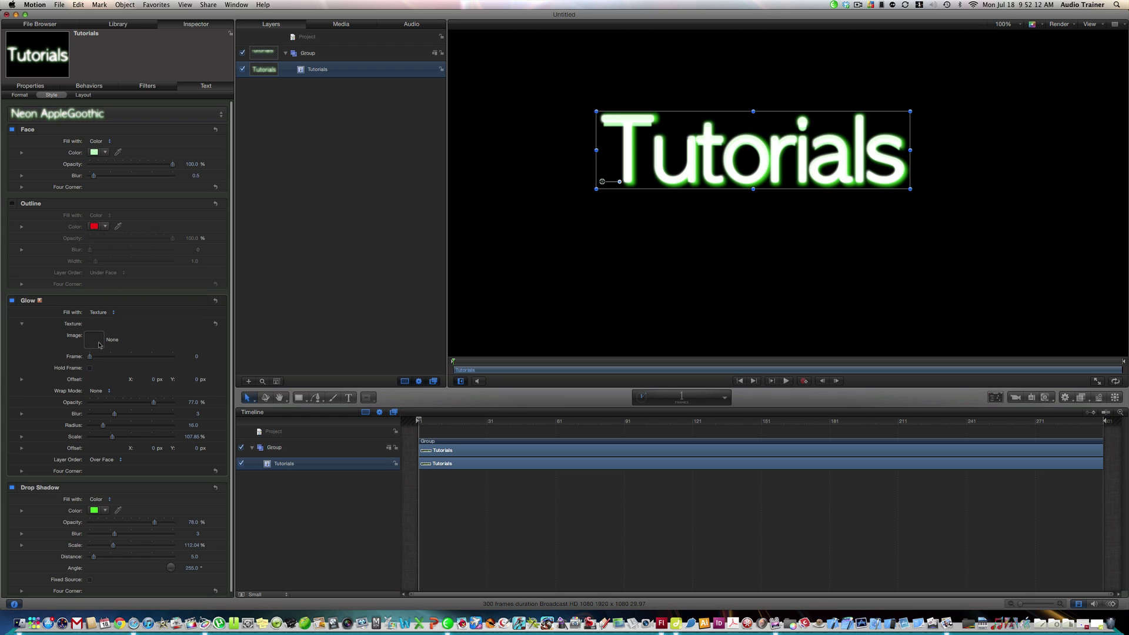
click(111, 315)
click(113, 308)
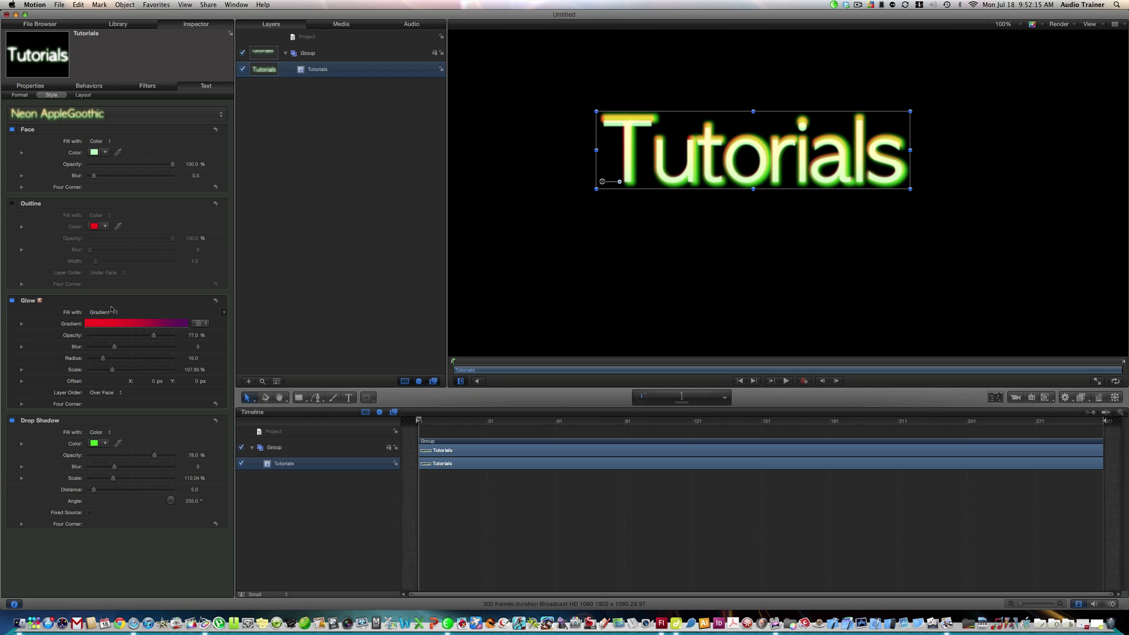
- Make the Tutorials face colour pink and its drop shadow colour blue
click(106, 154)
drag(126, 176, 152, 350)
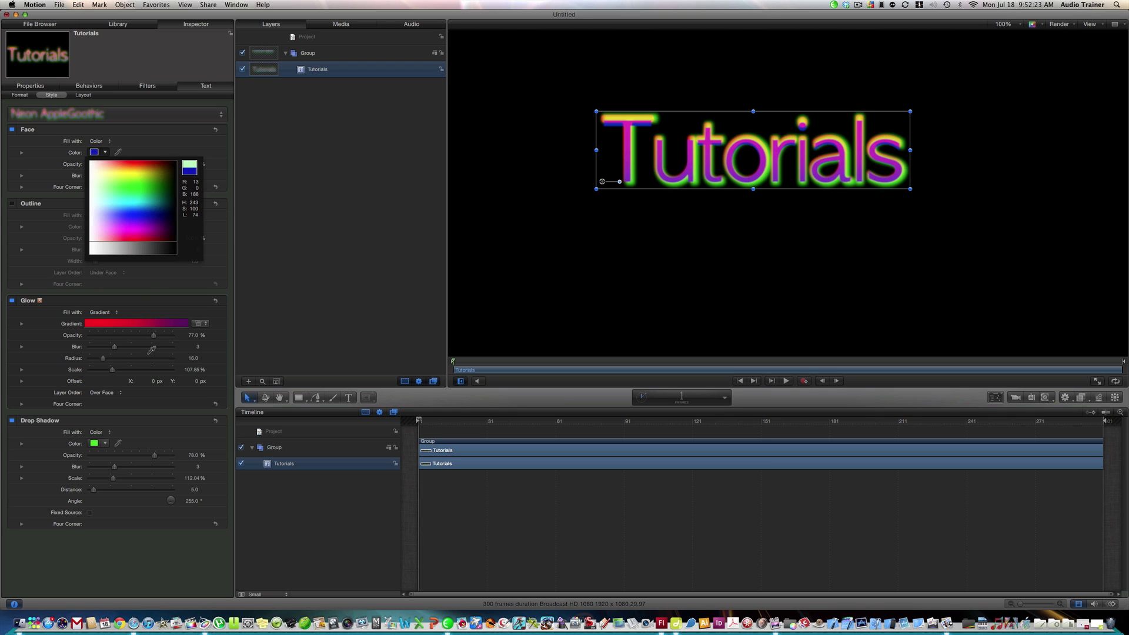
click(106, 444)
drag(136, 500, 196, 370)
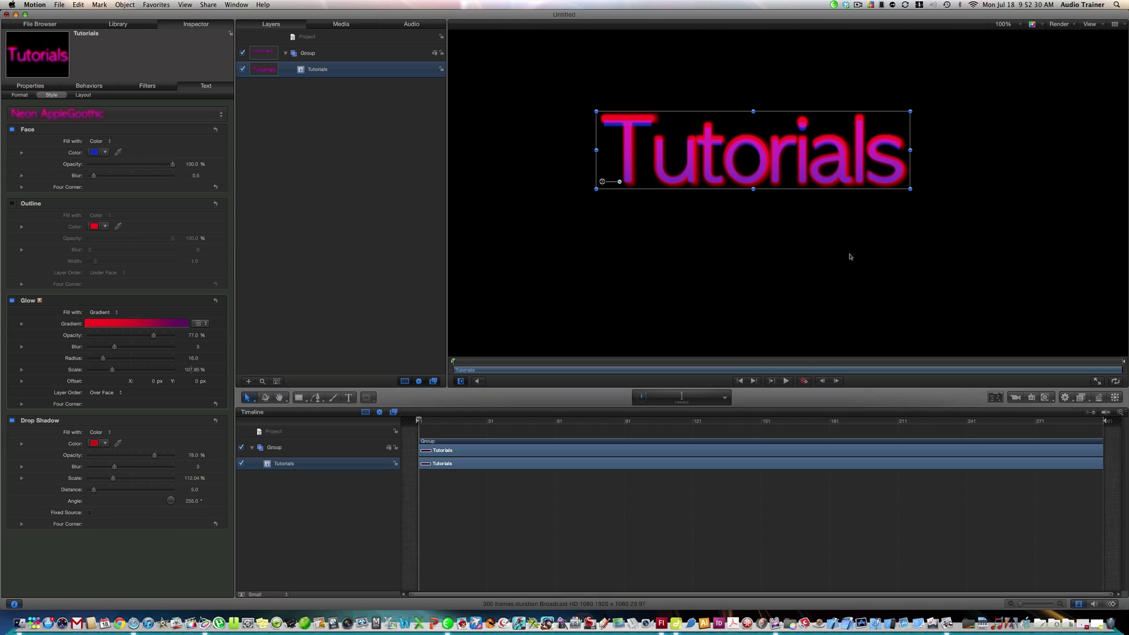
click(25, 96)
- Rotate Tutorials to about -15° and tilt it around the X axis with the 3D transform tool
click(265, 402)
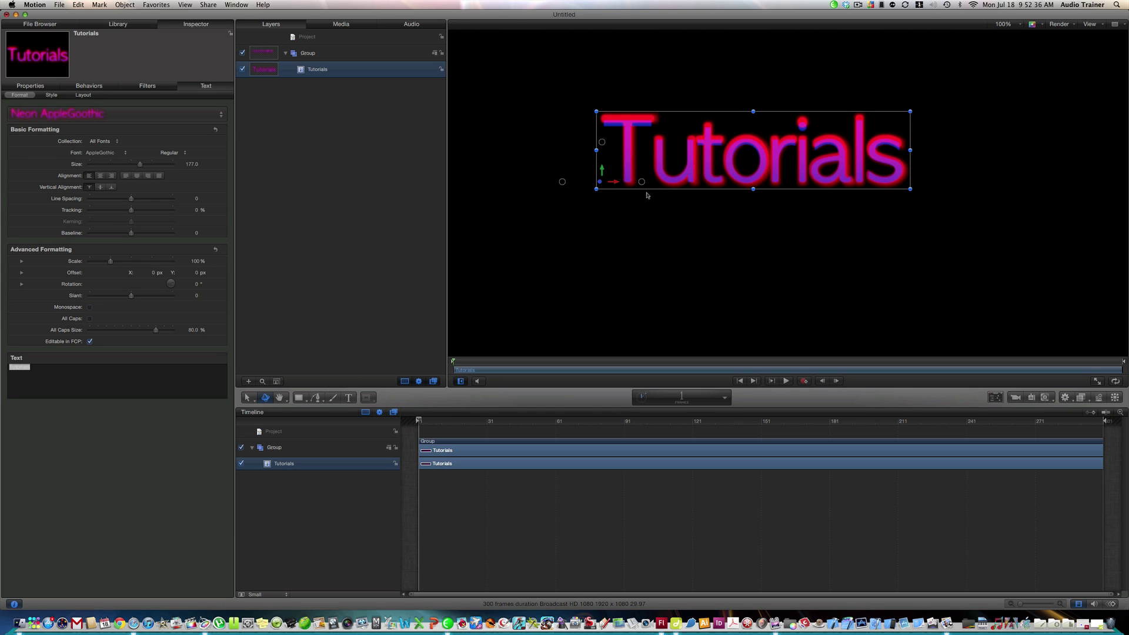
drag(642, 181, 564, 184)
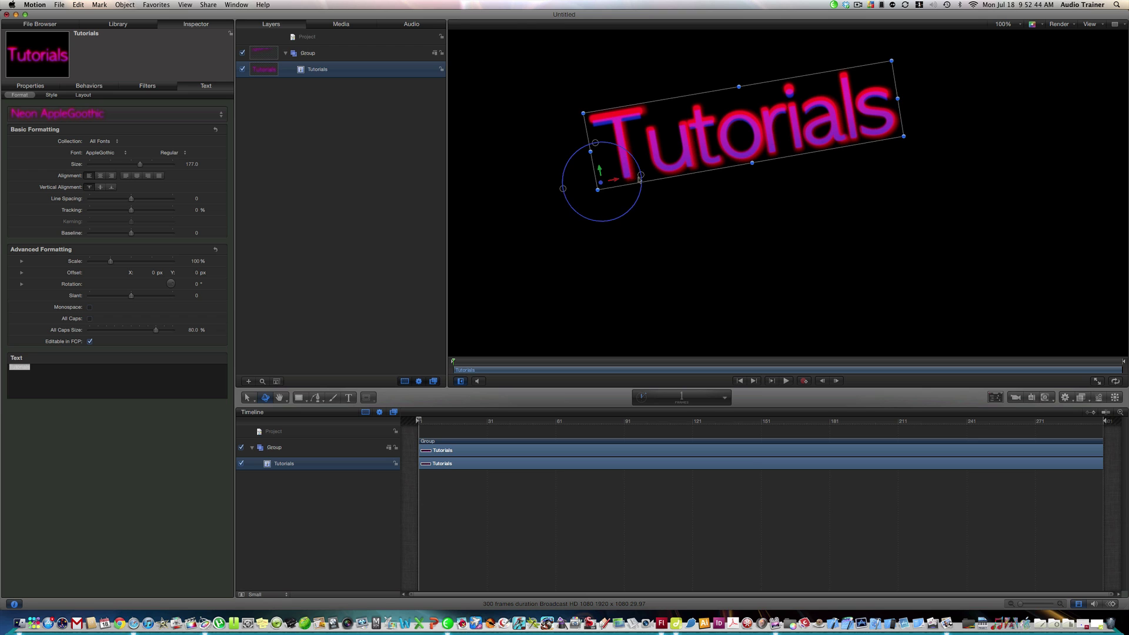
drag(639, 178, 640, 195)
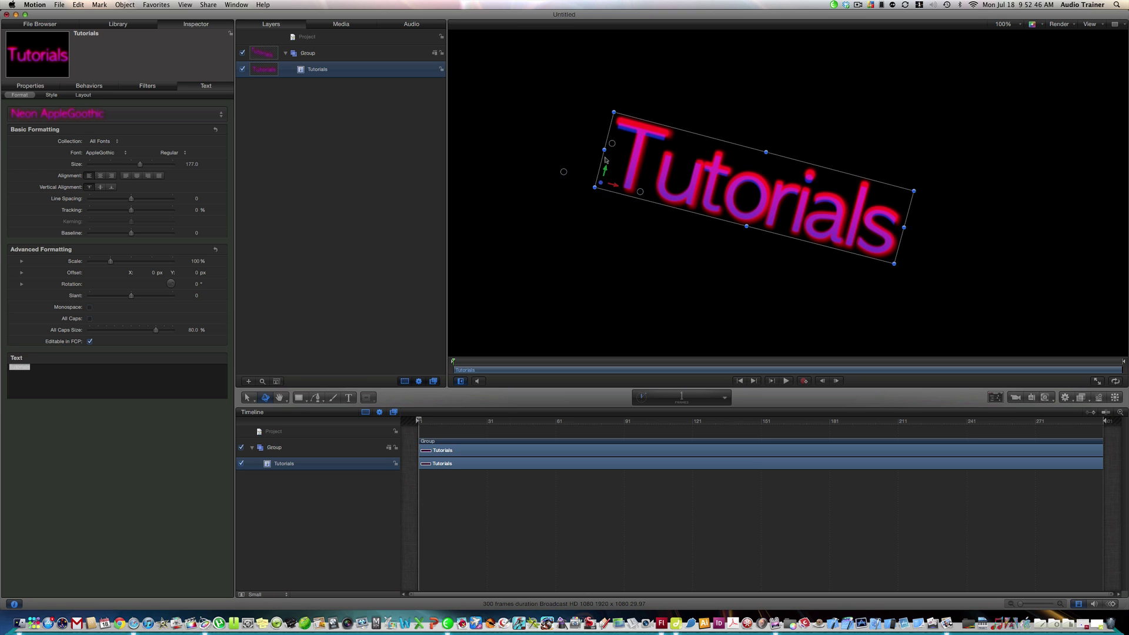
mouse_move(606, 171)
mouse_down()
mouse_move(588, 200)
mouse_move(567, 171)
mouse_move(583, 180)
mouse_move(573, 194)
mouse_move(590, 173)
mouse_up()
click(603, 235)
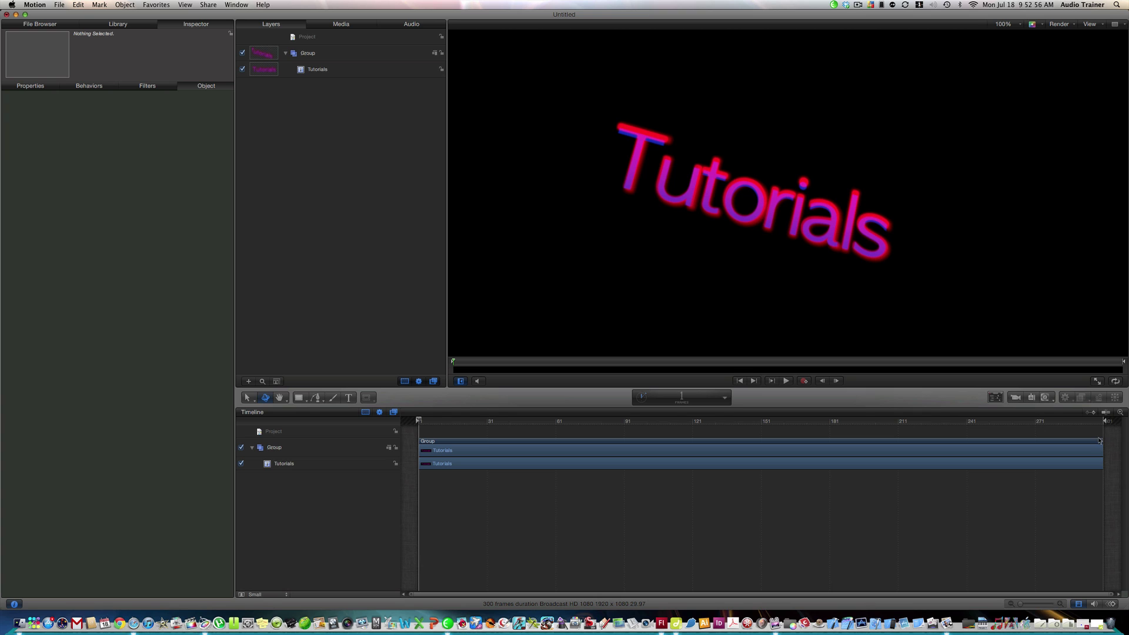
- End the Group at frame 73, switch the time display to timecode, and return to the start
drag(1102, 441, 484, 498)
click(732, 395)
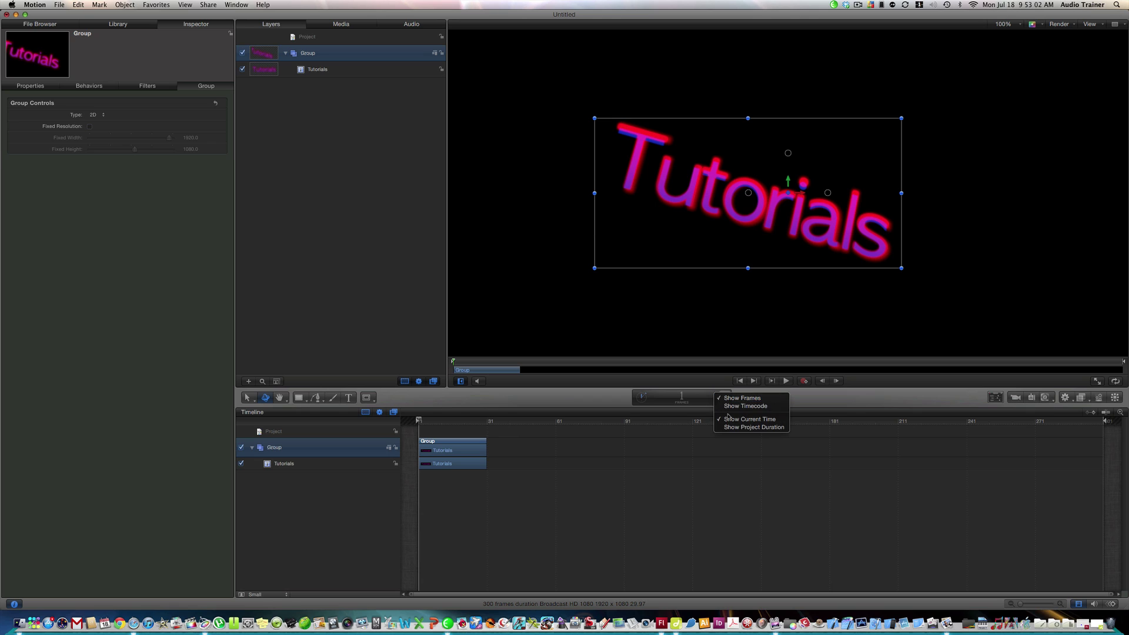
click(738, 411)
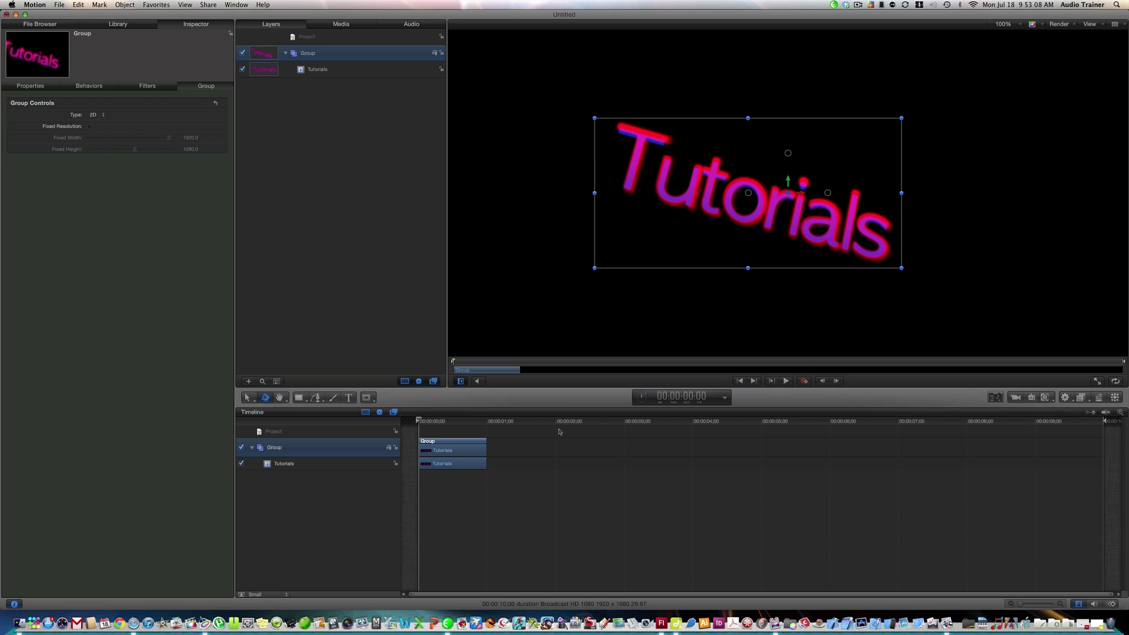
click(1118, 423)
key(Home)
- Cancel the Share to Vimeo sheet and show project properties: Broadcast HD 1080, 29.97 fps, 10 seconds
click(237, 4)
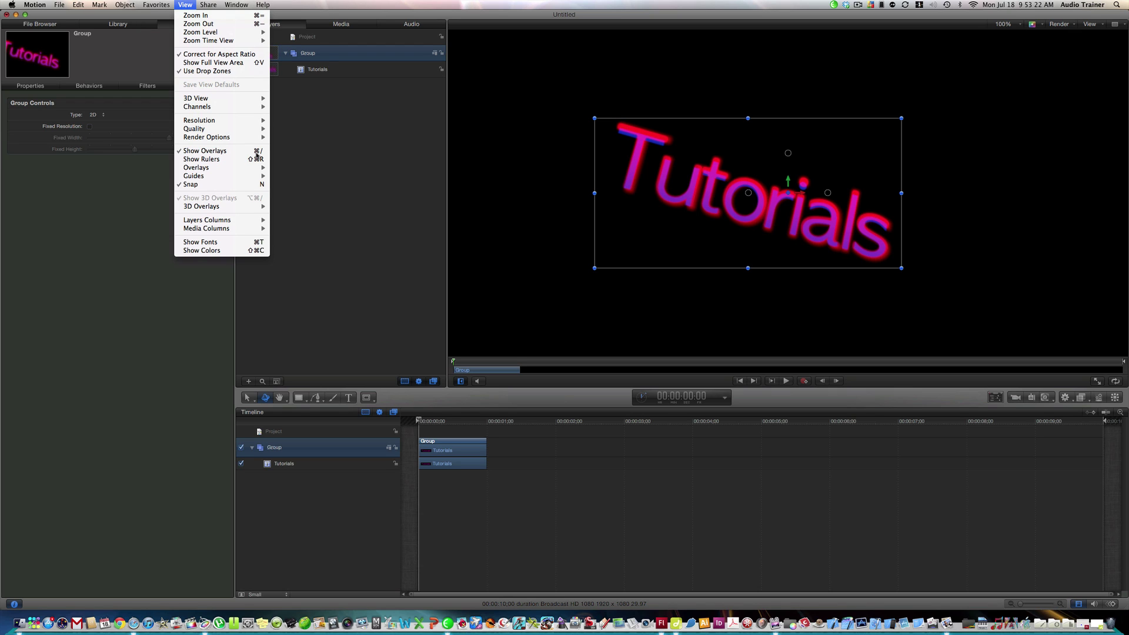
click(271, 188)
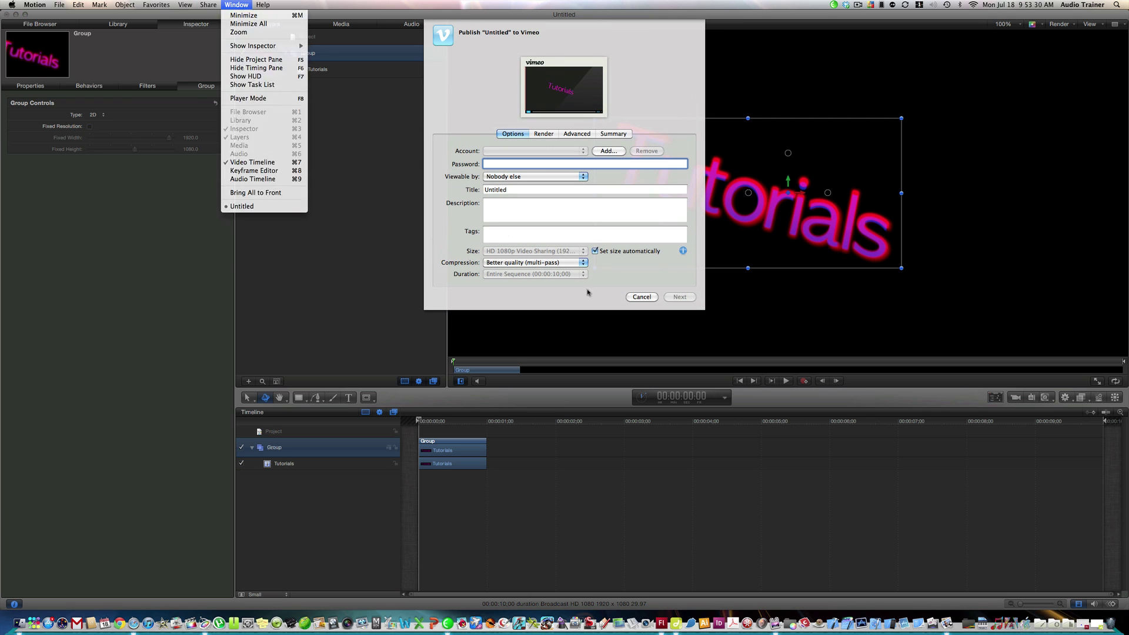
click(644, 297)
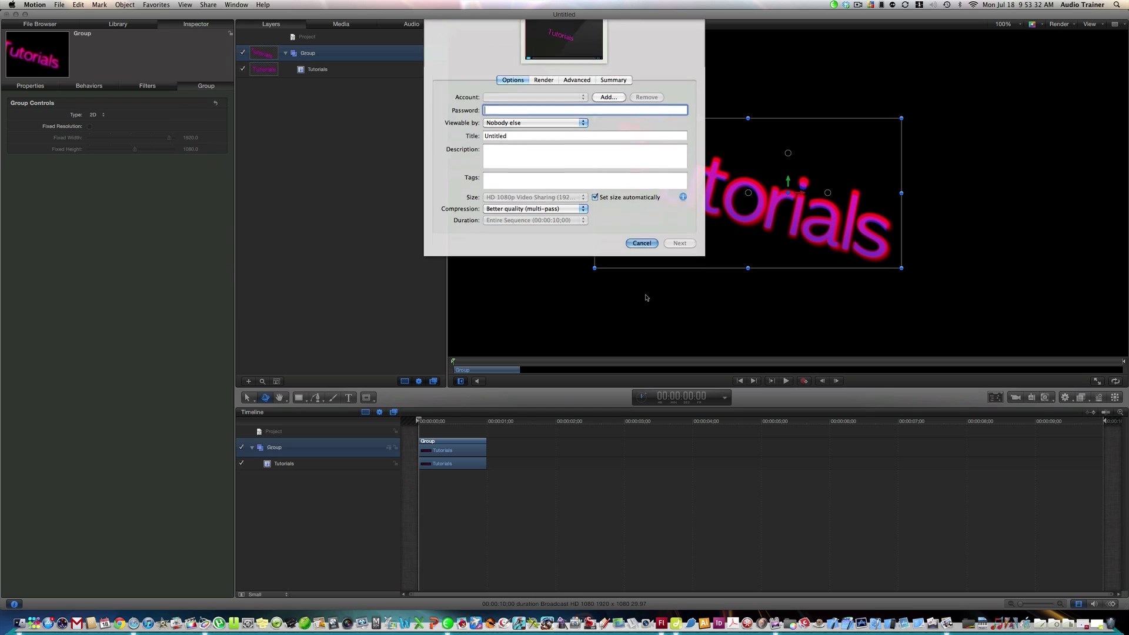
click(279, 200)
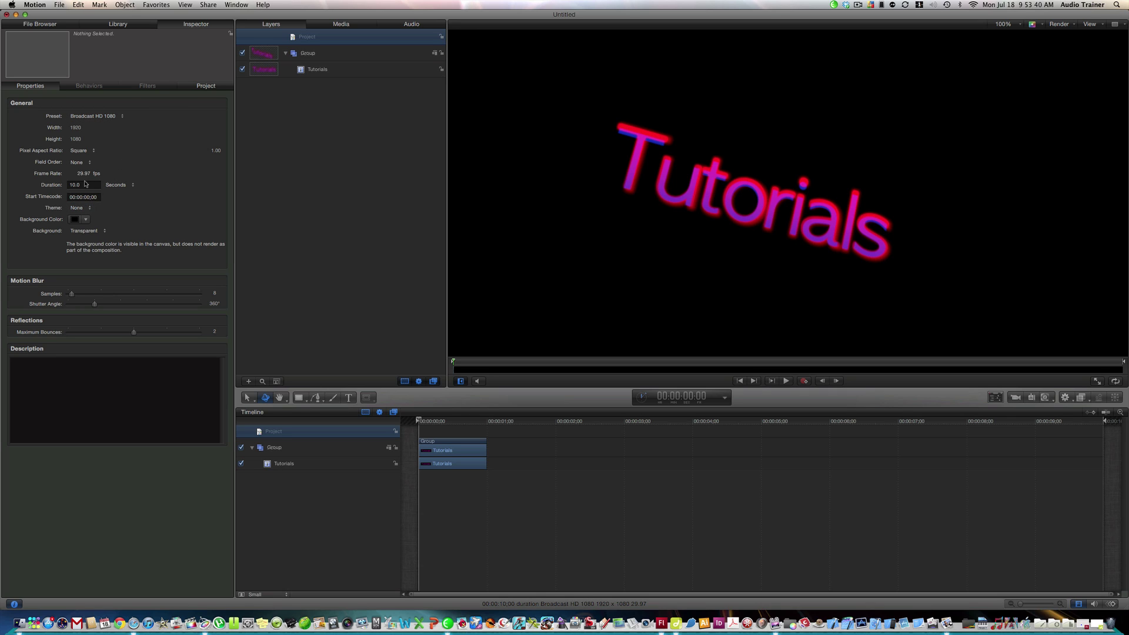
- Change the project duration from 10 to 15 seconds
click(87, 184)
text(15.00)
key(Return)
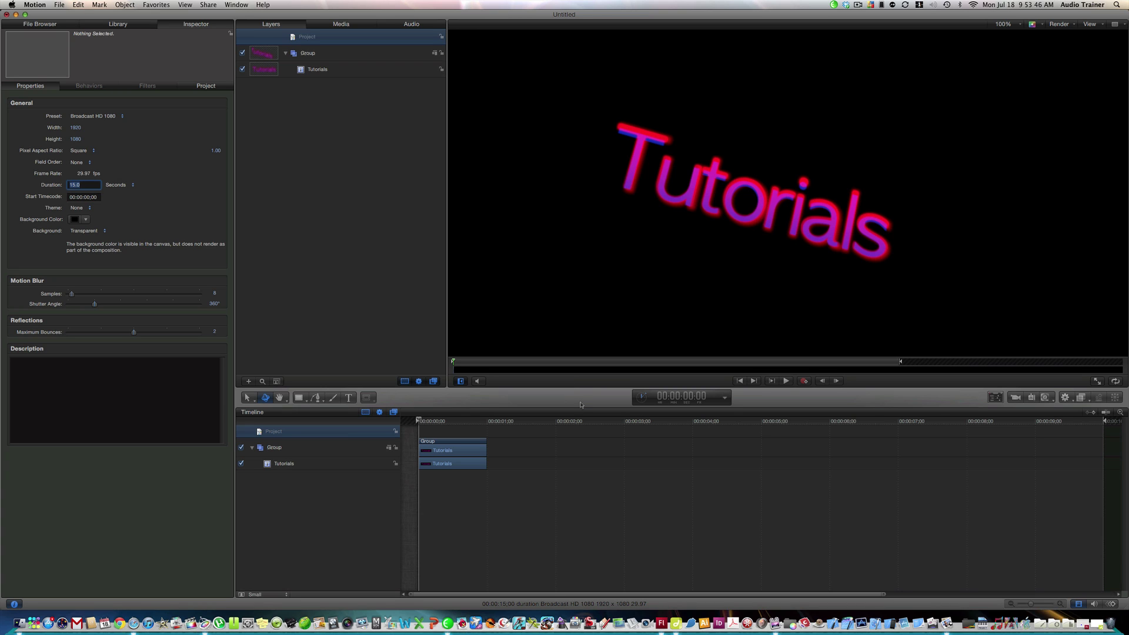
- Extend the play range out point to the end of the 15-second project
drag(872, 594, 1102, 593)
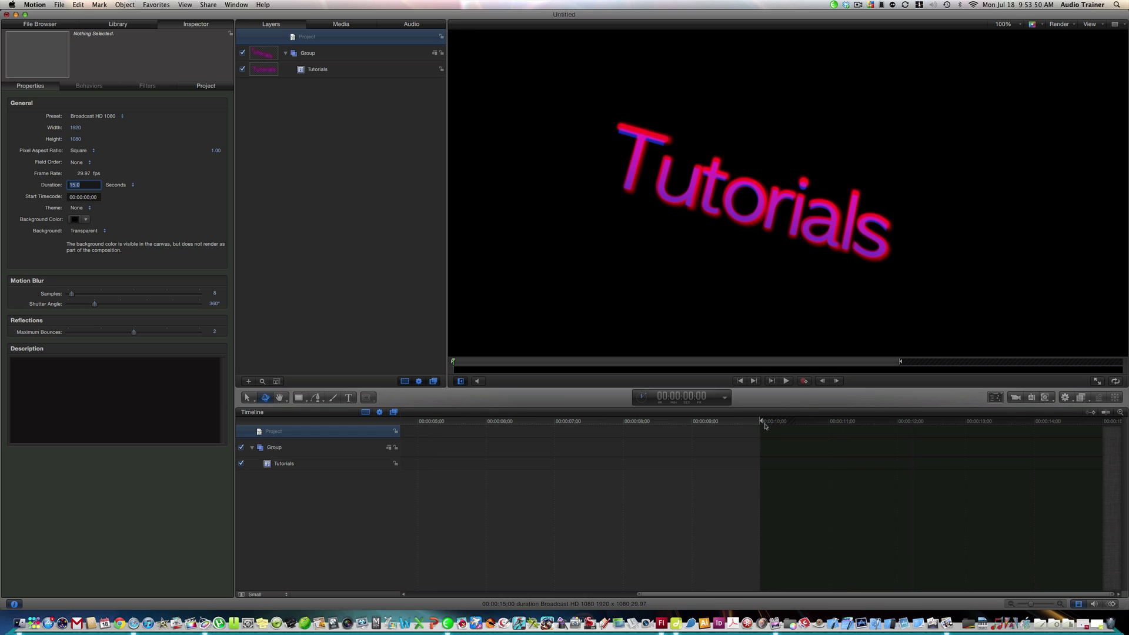
drag(762, 421, 1114, 474)
key(Home)
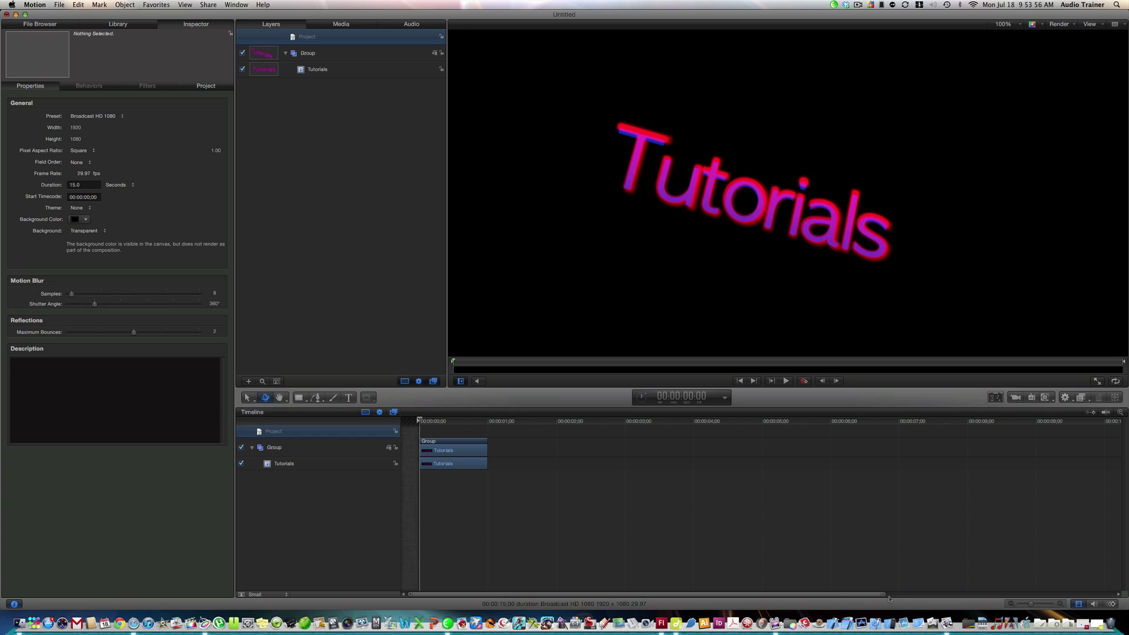
drag(883, 596, 1108, 595)
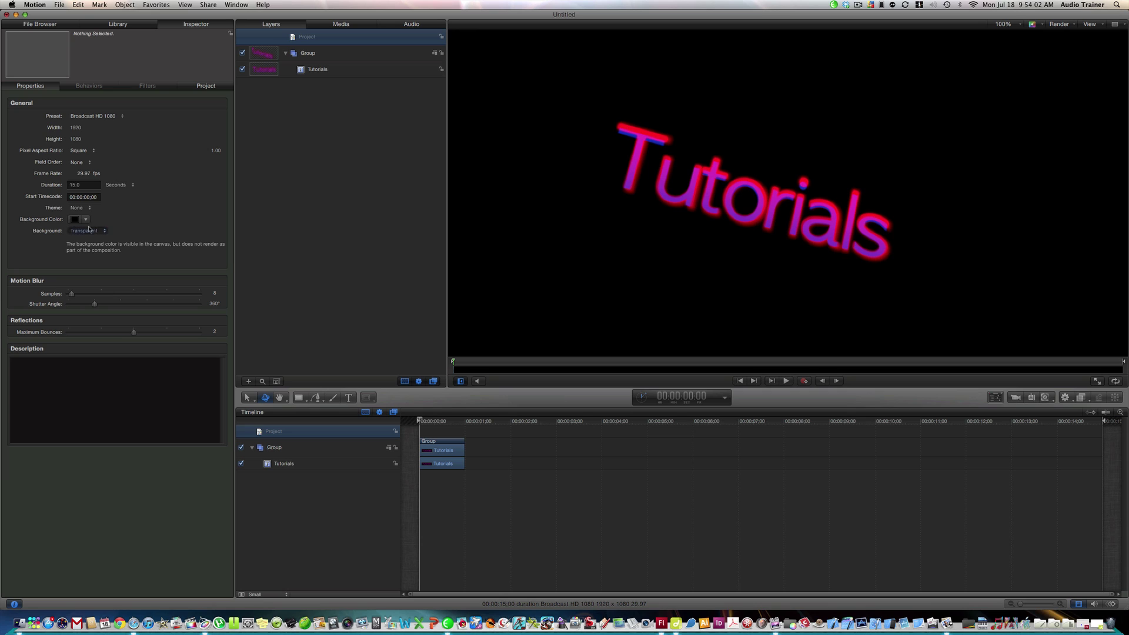
- Leave the project background set to Transparent
click(89, 230)
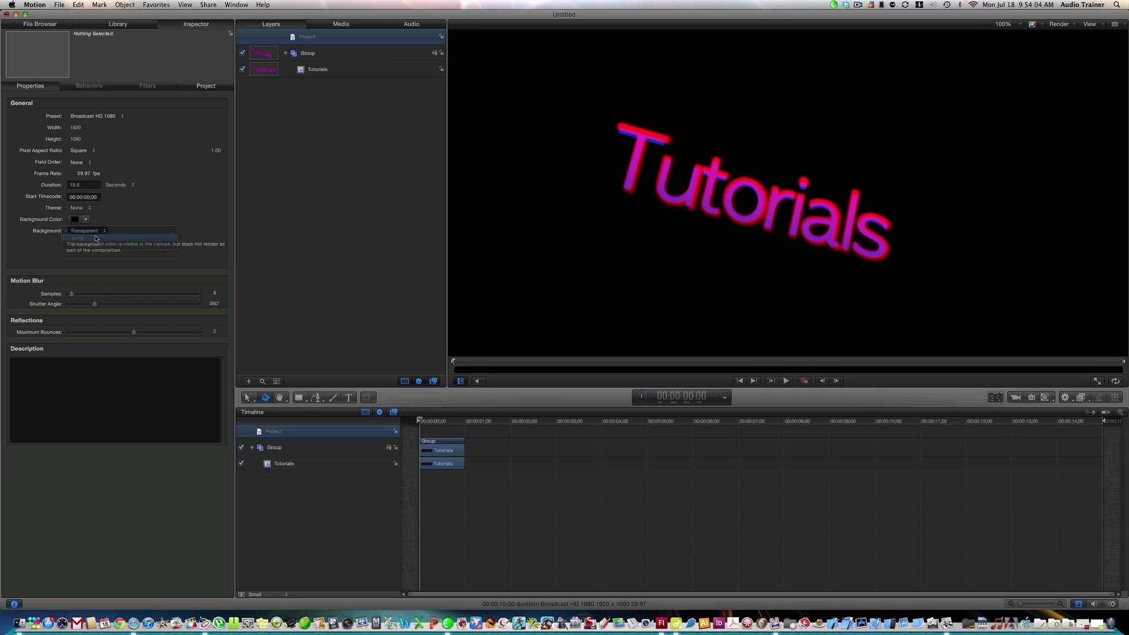
click(88, 230)
click(88, 231)
click(92, 225)
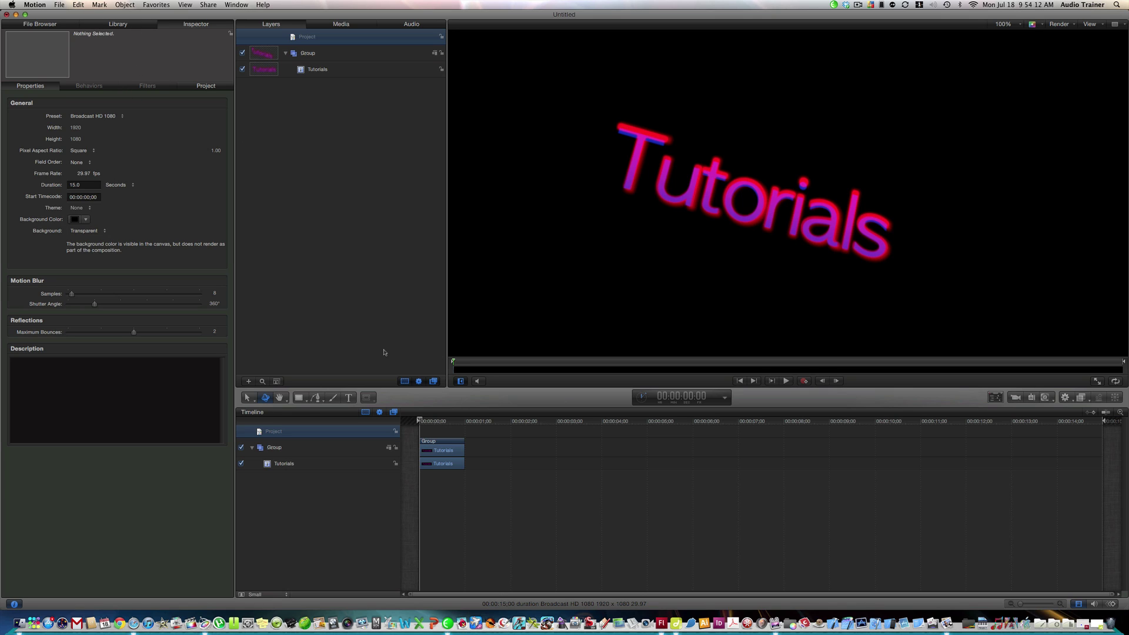
- In the File Browser, go to Pictures > iChat Icons > Flags to show the country-flag images
click(40, 24)
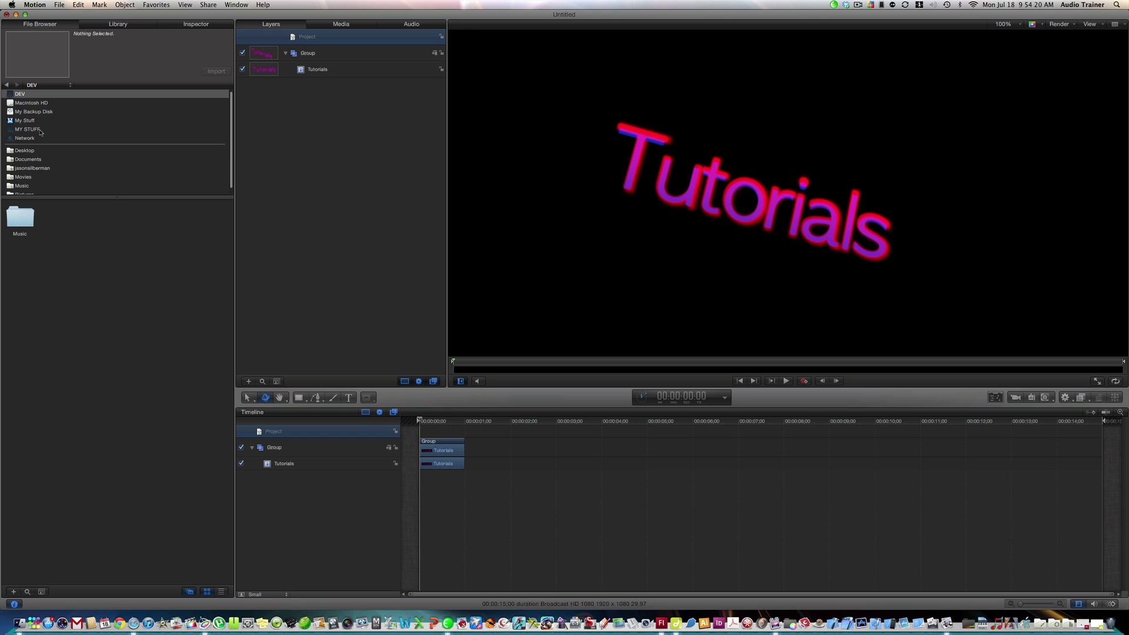
scroll(45, 143, down, 1)
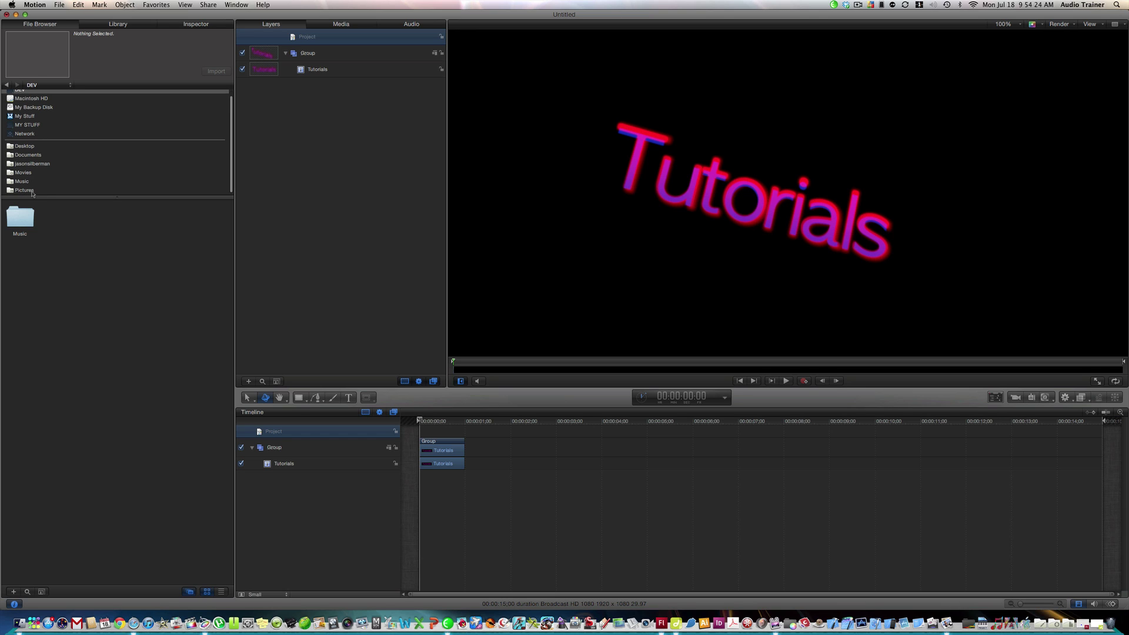
click(32, 191)
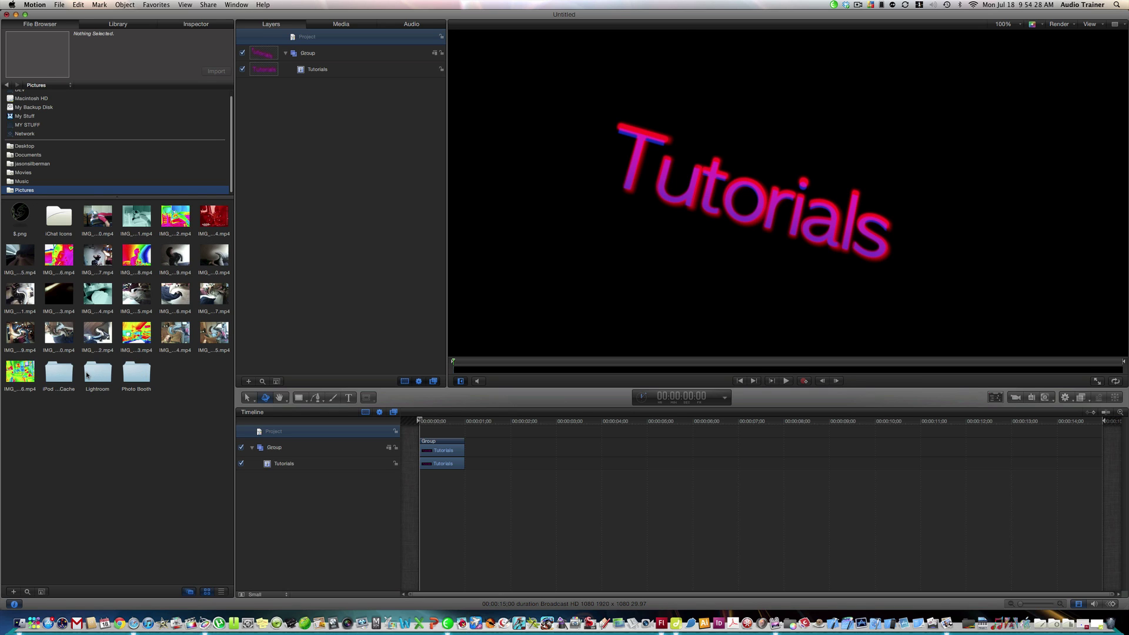
double_click(62, 223)
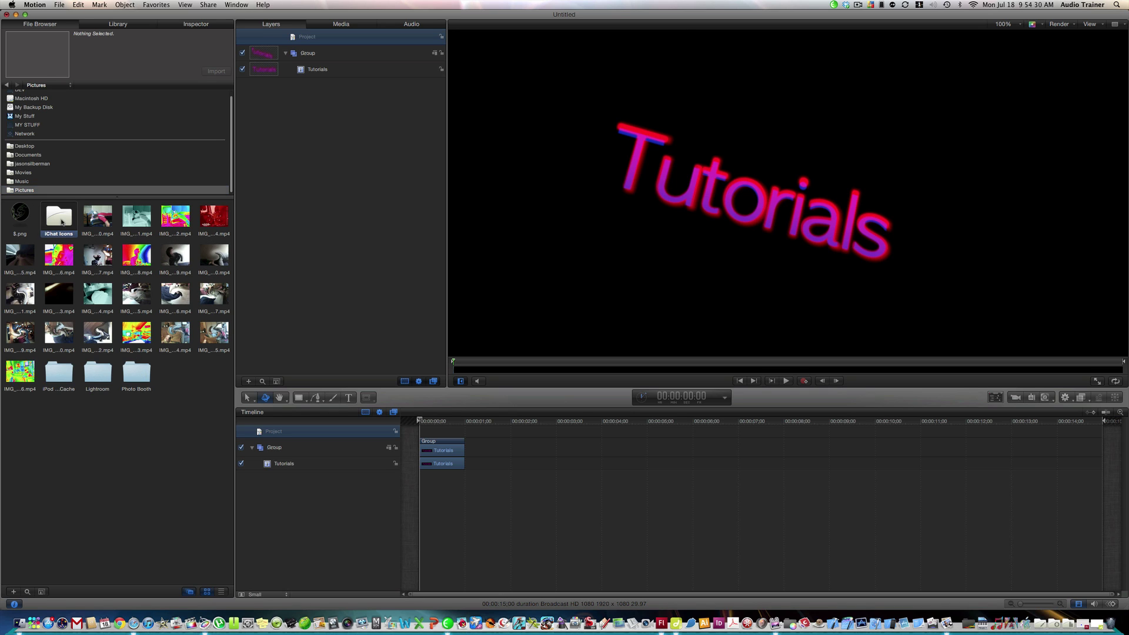
double_click(26, 220)
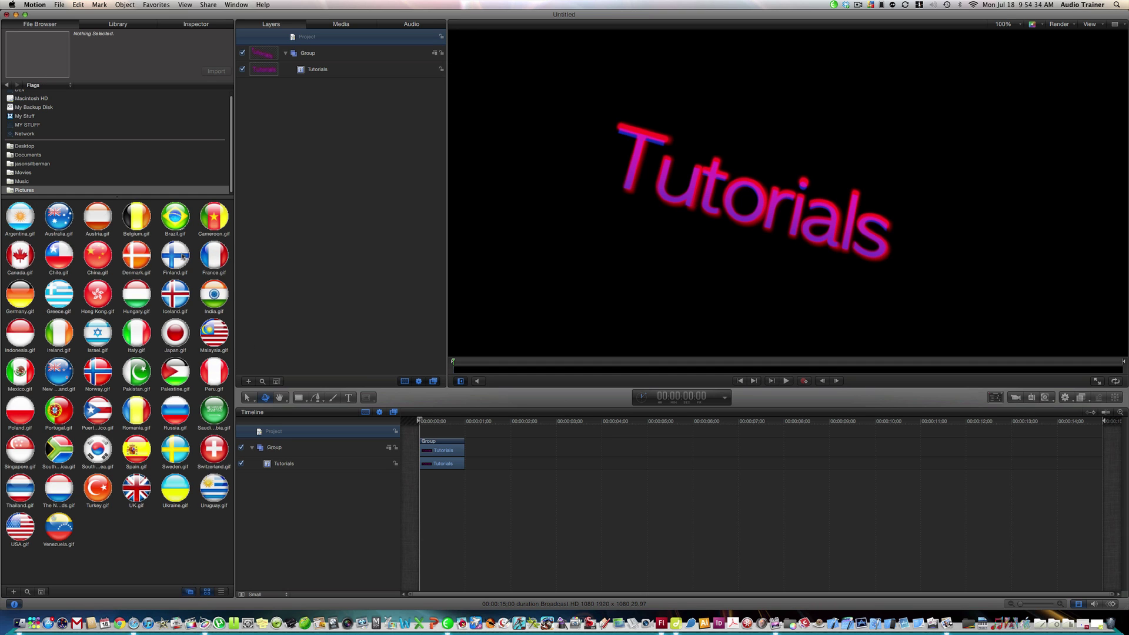
- Place USA.gif on the canvas, resize it, and tilt it in 3D at the top-right
drag(28, 533, 575, 284)
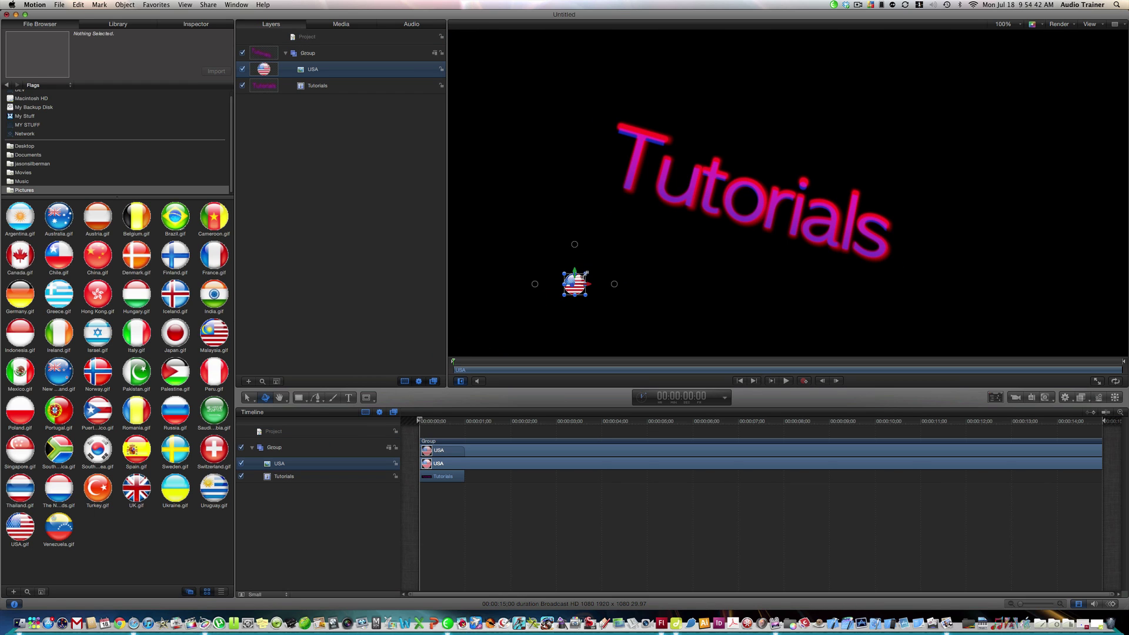
drag(586, 272, 1057, 124)
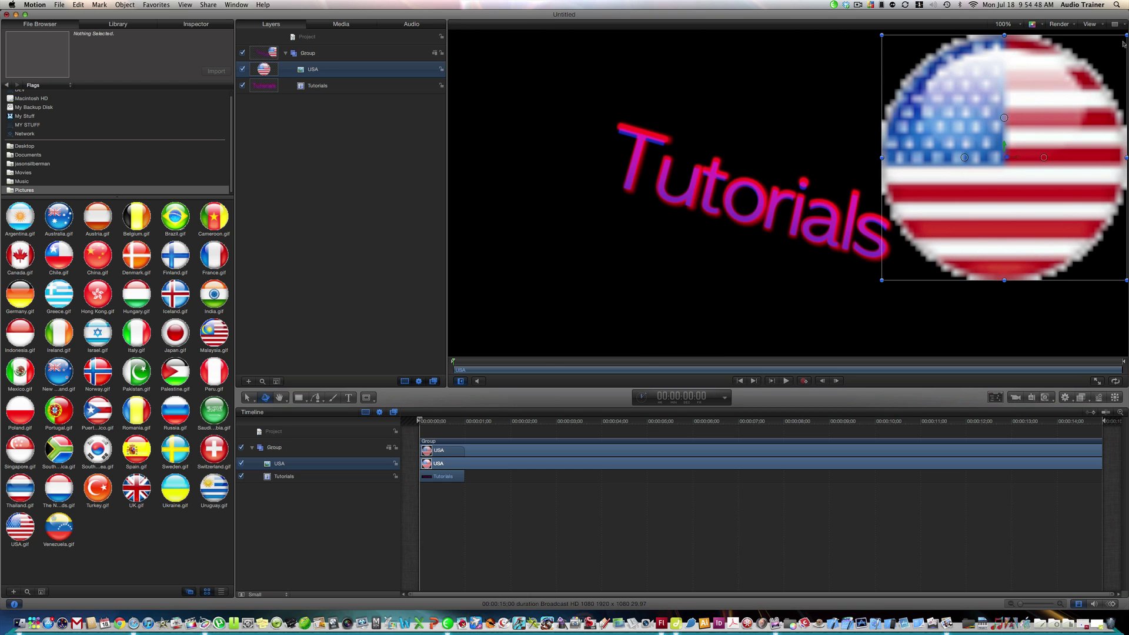
drag(1126, 35, 1016, 145)
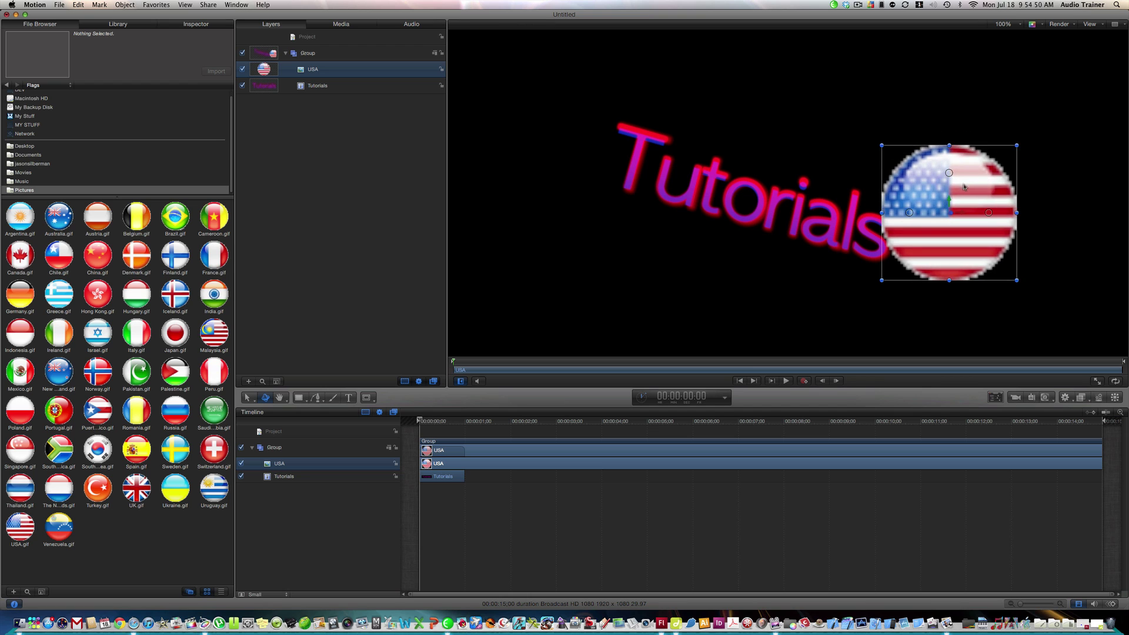
drag(964, 187, 1038, 63)
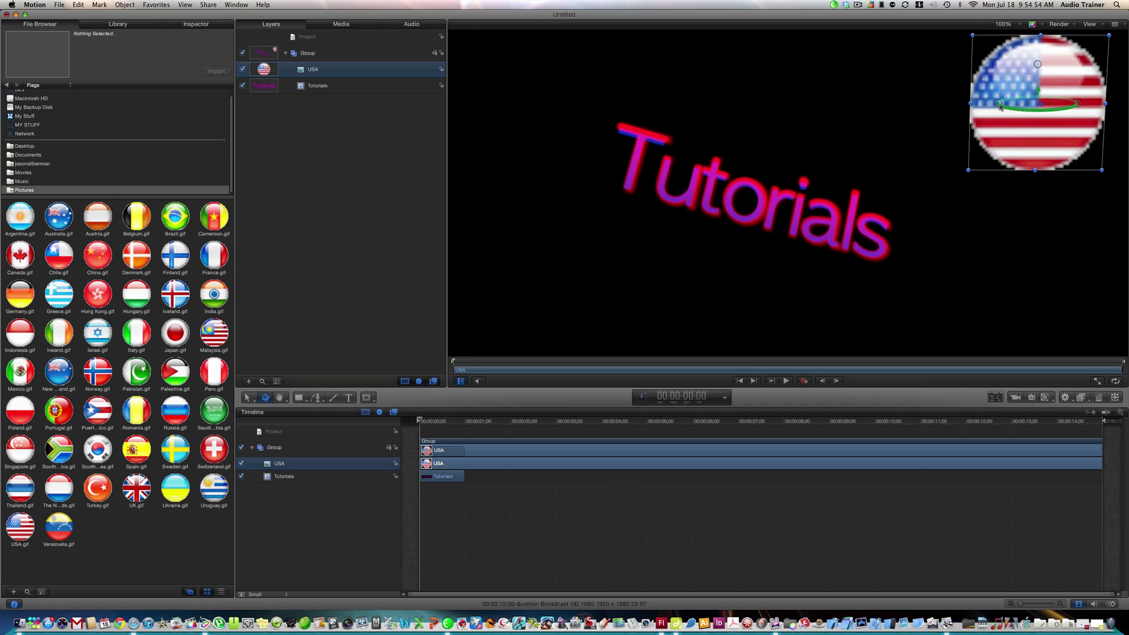
drag(1001, 107, 1047, 111)
click(878, 160)
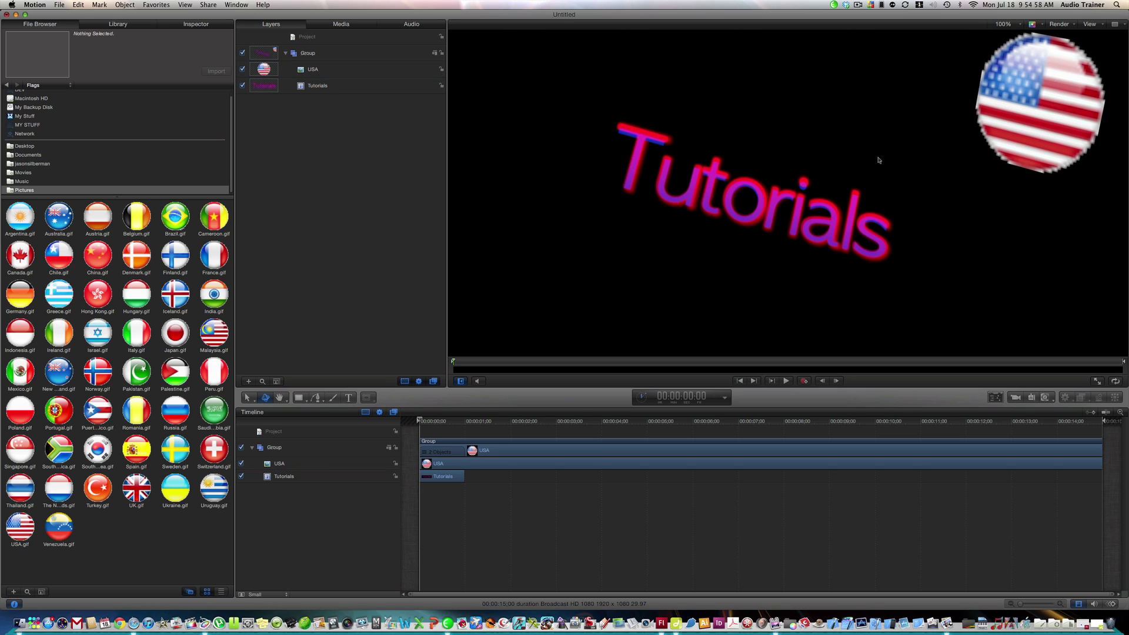
- End the USA flag clip around 7 seconds and stretch the Tutorials clip across all 15 seconds
click(626, 451)
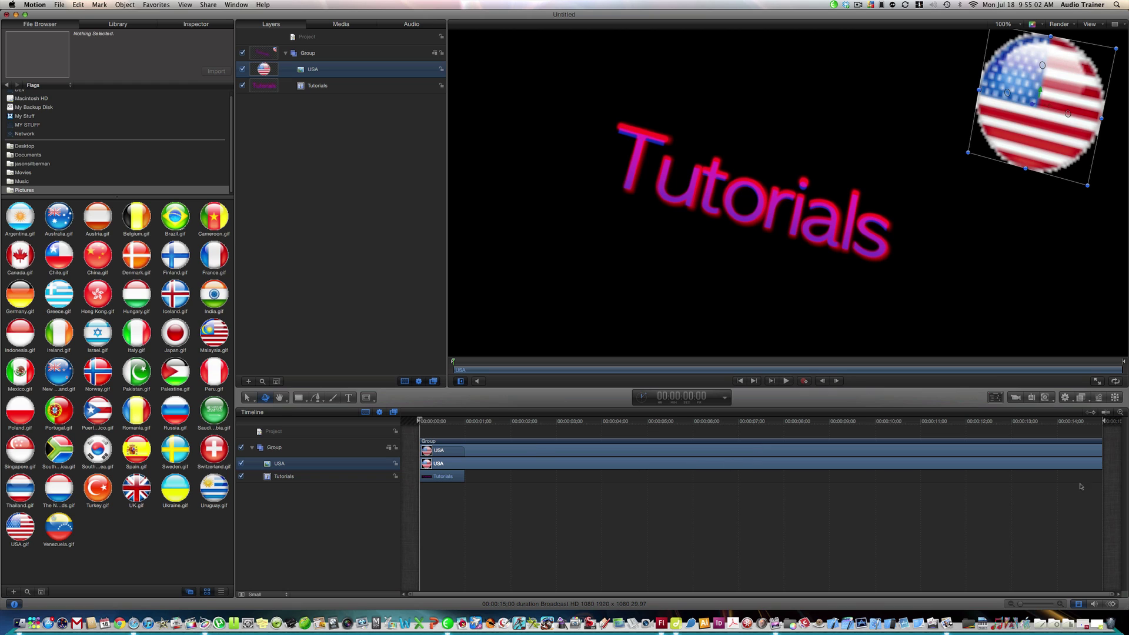
drag(1103, 464, 645, 501)
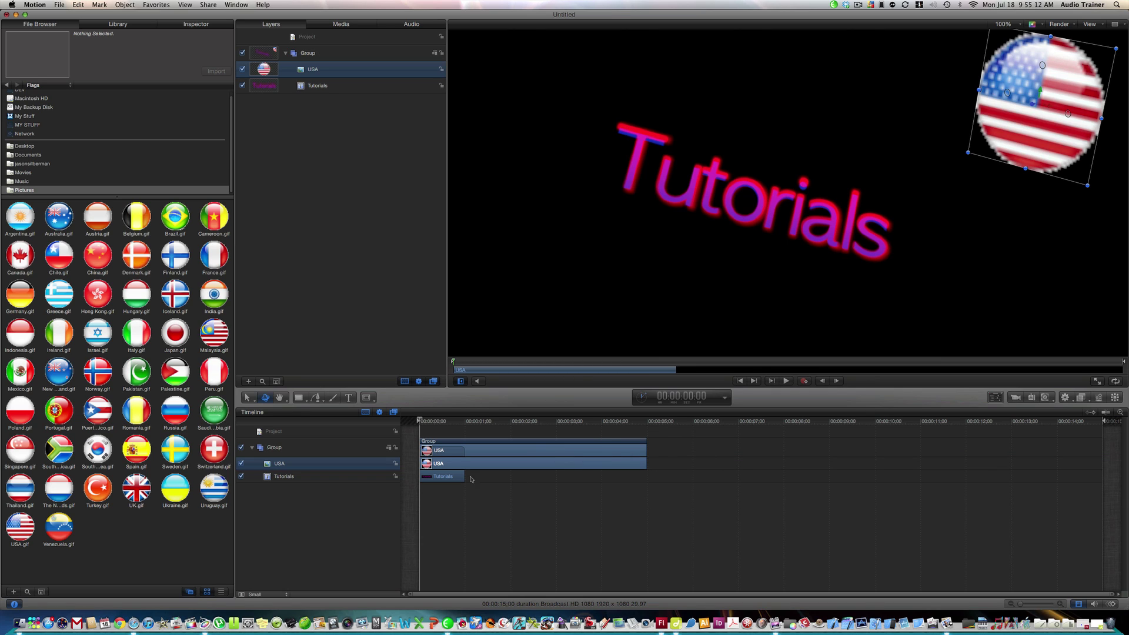
drag(462, 481, 1104, 494)
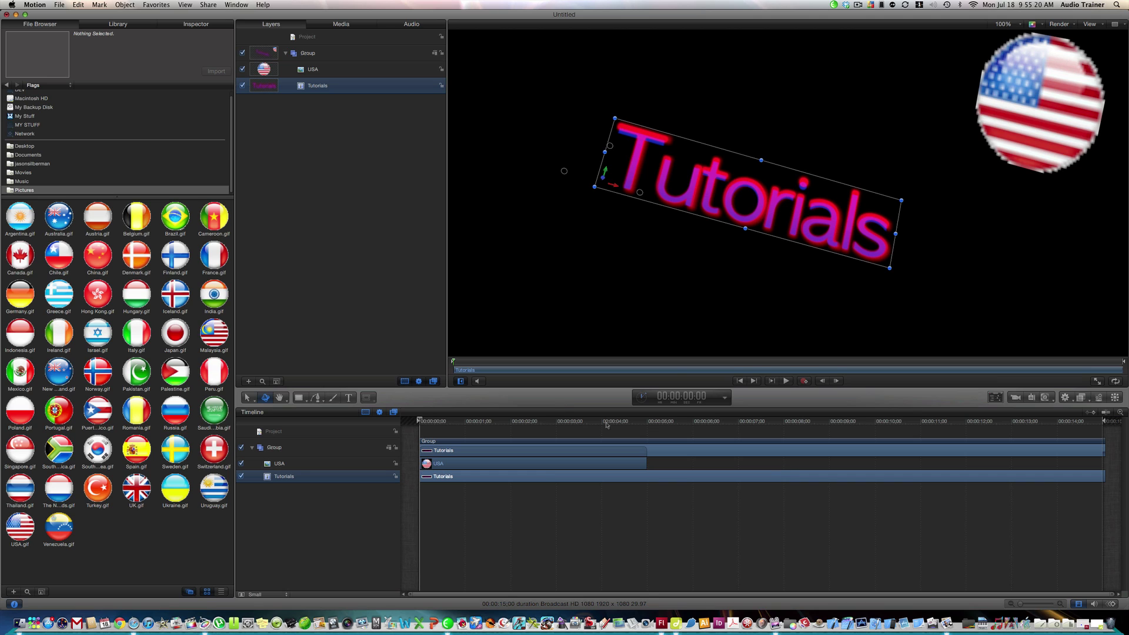
- Select the Tutorials text, turn on Record, show timecode as frames, and jump to frame 31
click(535, 209)
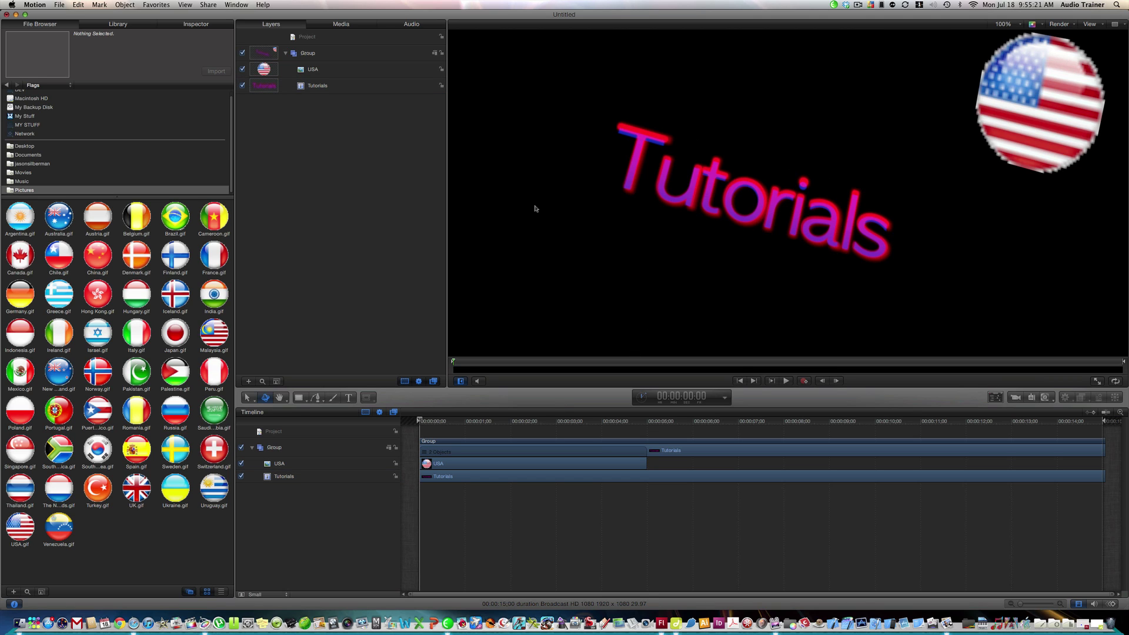
click(473, 481)
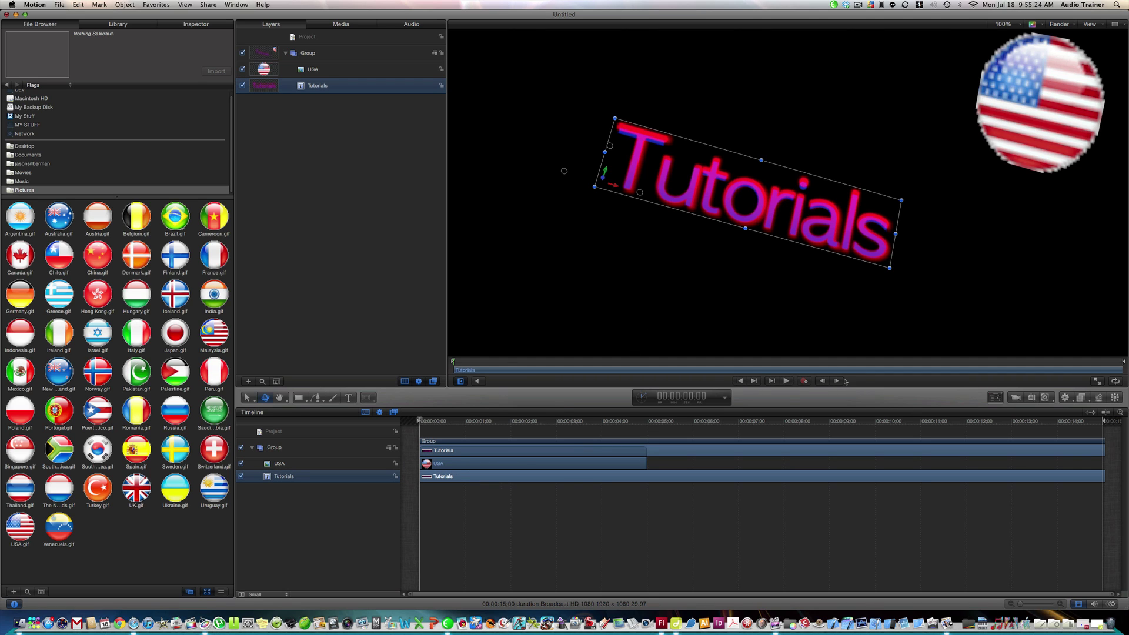
click(803, 382)
click(726, 398)
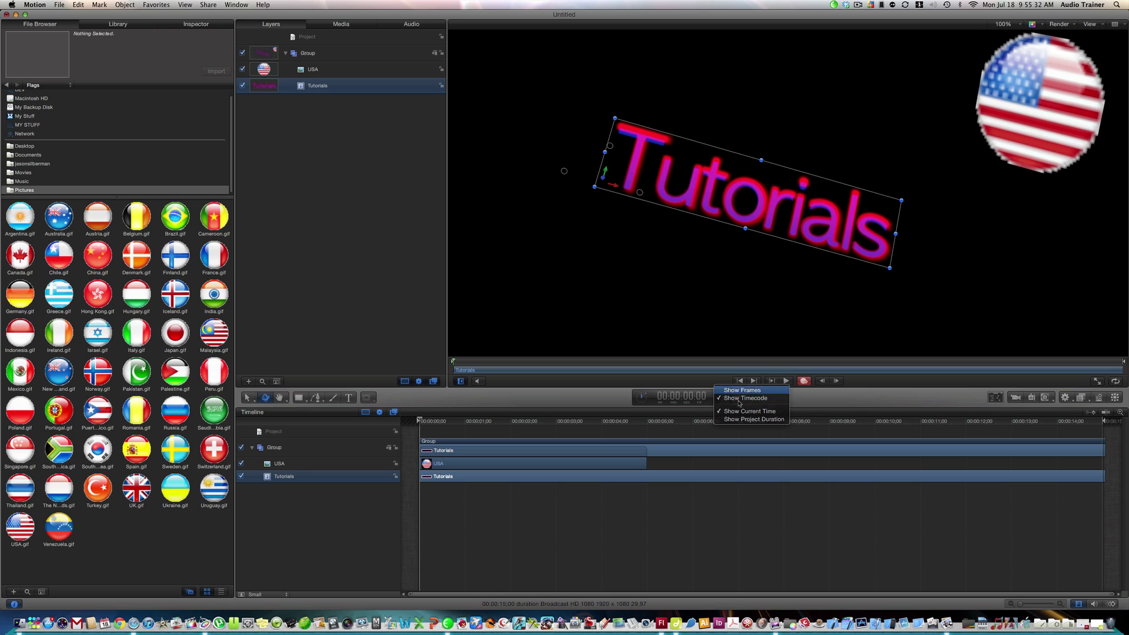
click(738, 401)
click(681, 400)
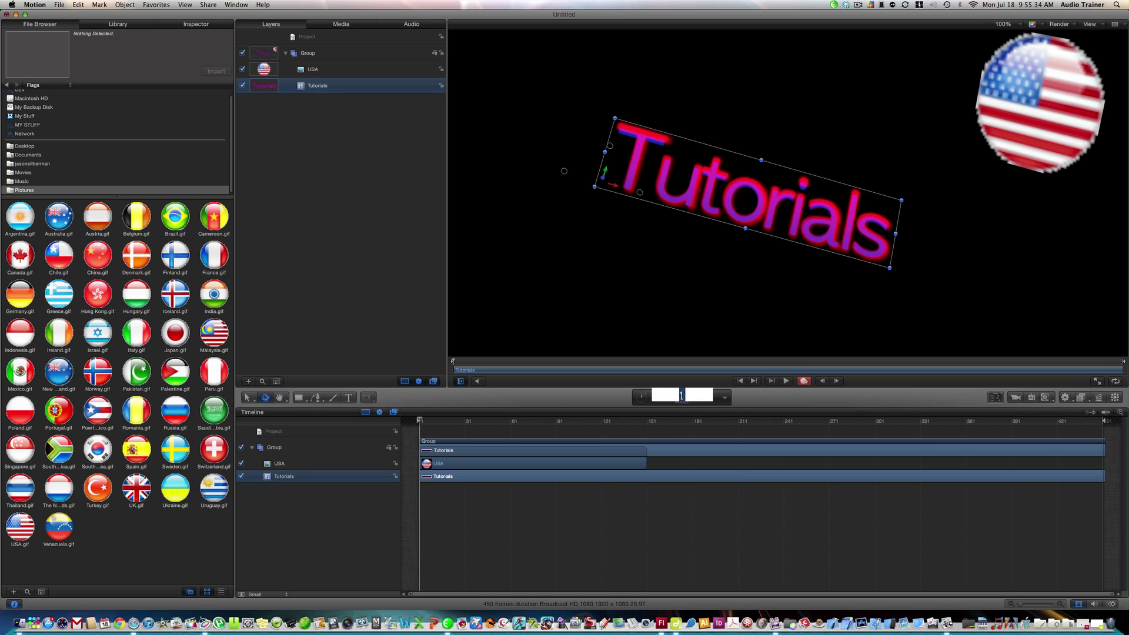
text(31)
key(Return)
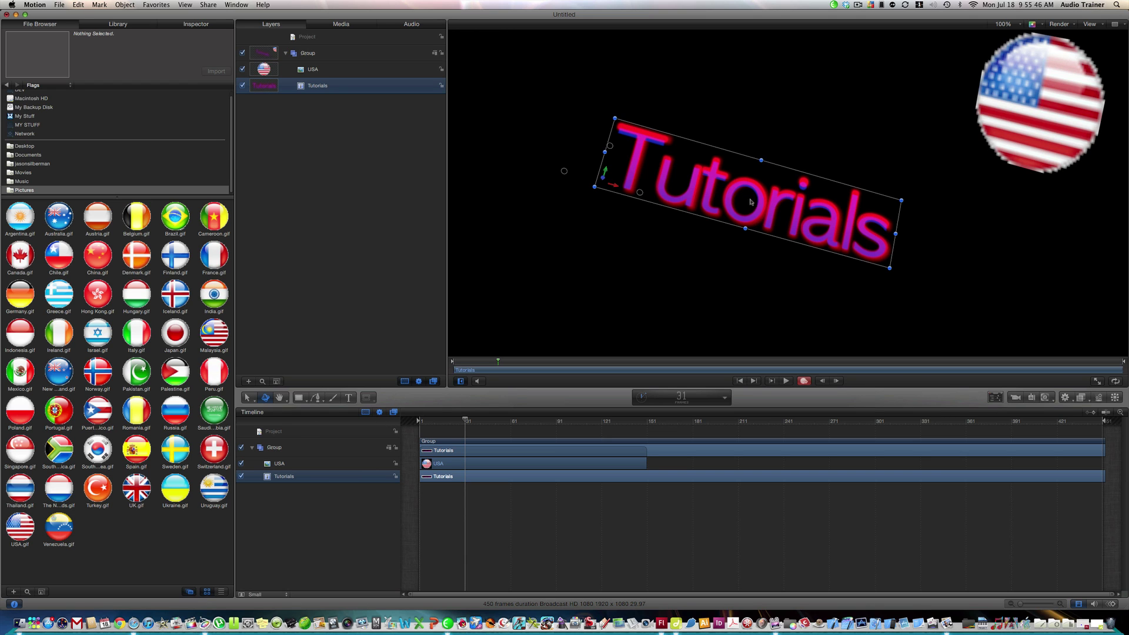
- Move the Tutorials text right and down, rotate it counter-clockwise, and tilt it in 3D
drag(774, 204, 935, 273)
drag(854, 275, 767, 233)
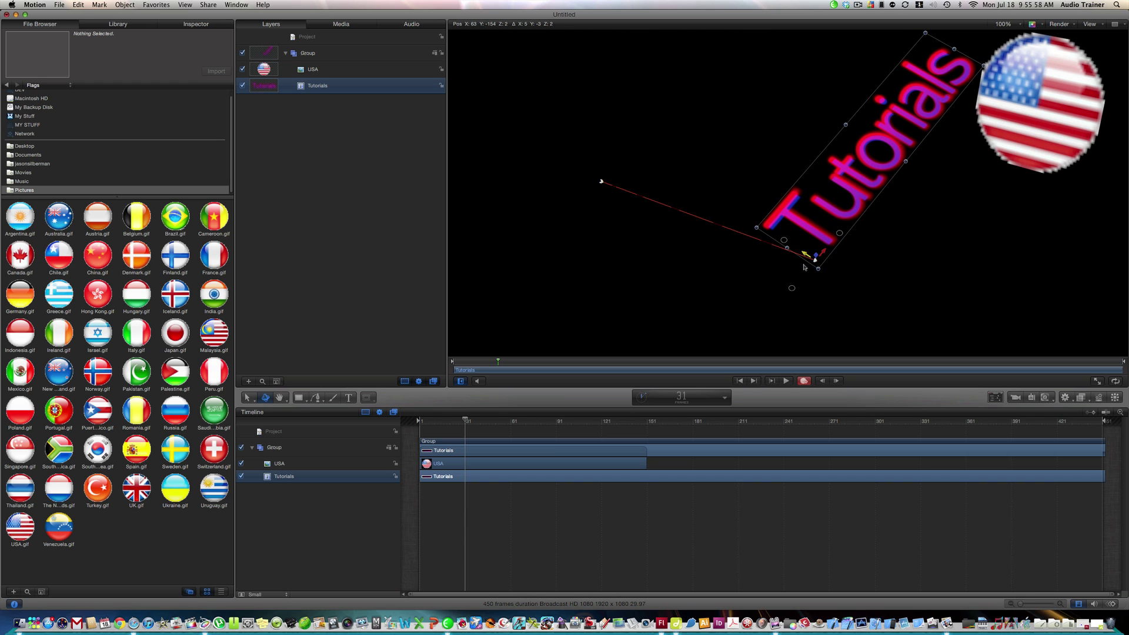
drag(788, 253, 732, 294)
click(921, 277)
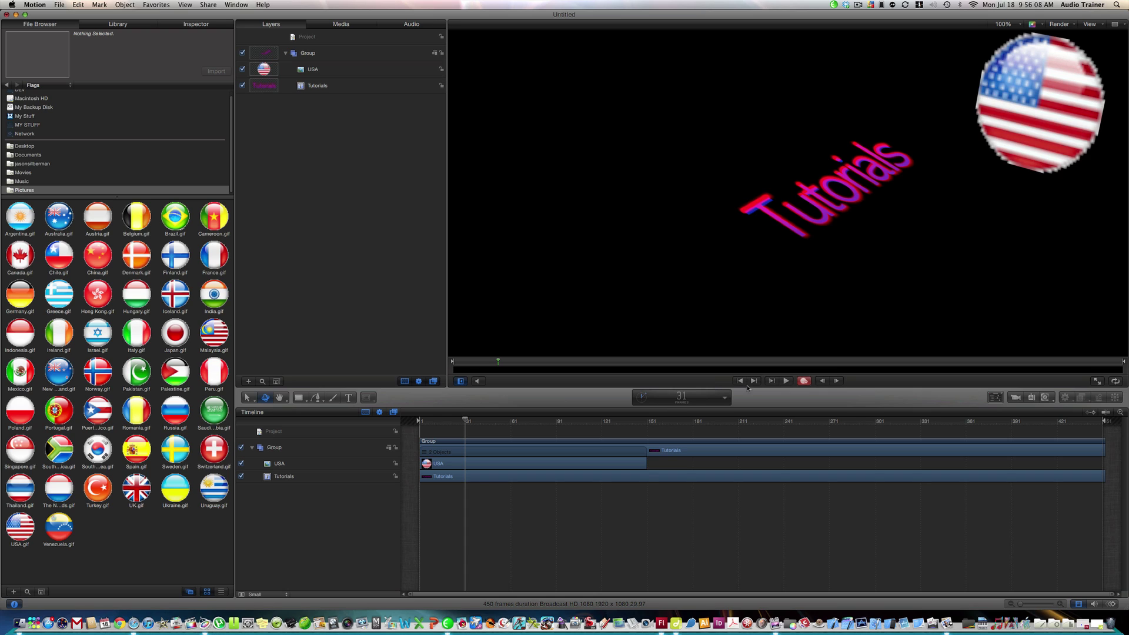
- Turn off recording and preview the Tutorials animation from the first frame
click(786, 380)
click(785, 381)
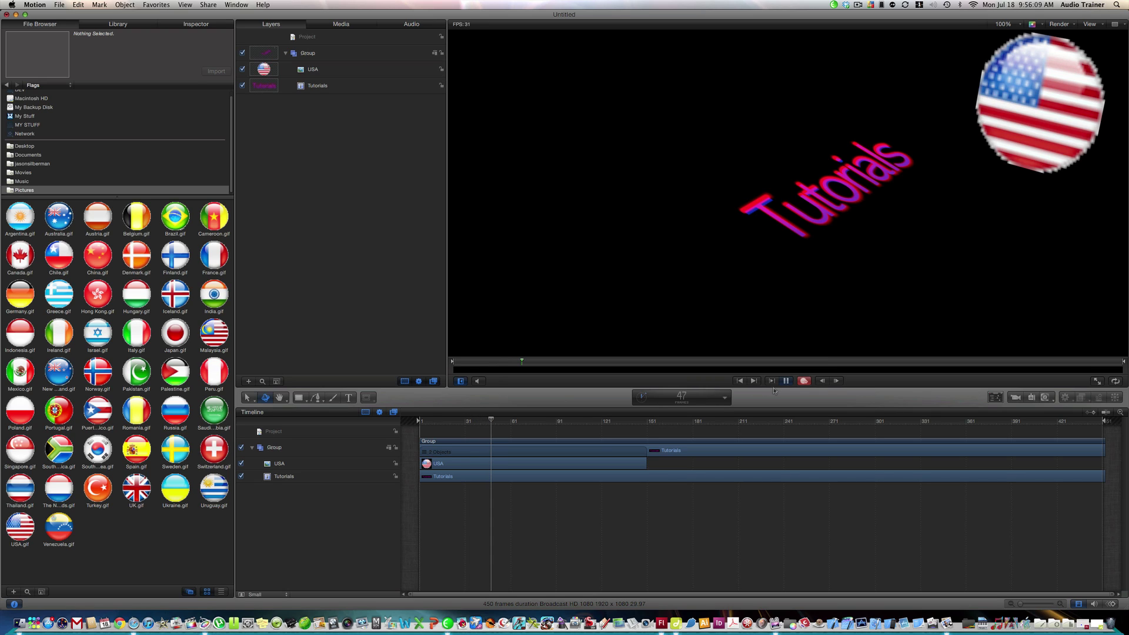
click(810, 381)
drag(493, 421, 439, 422)
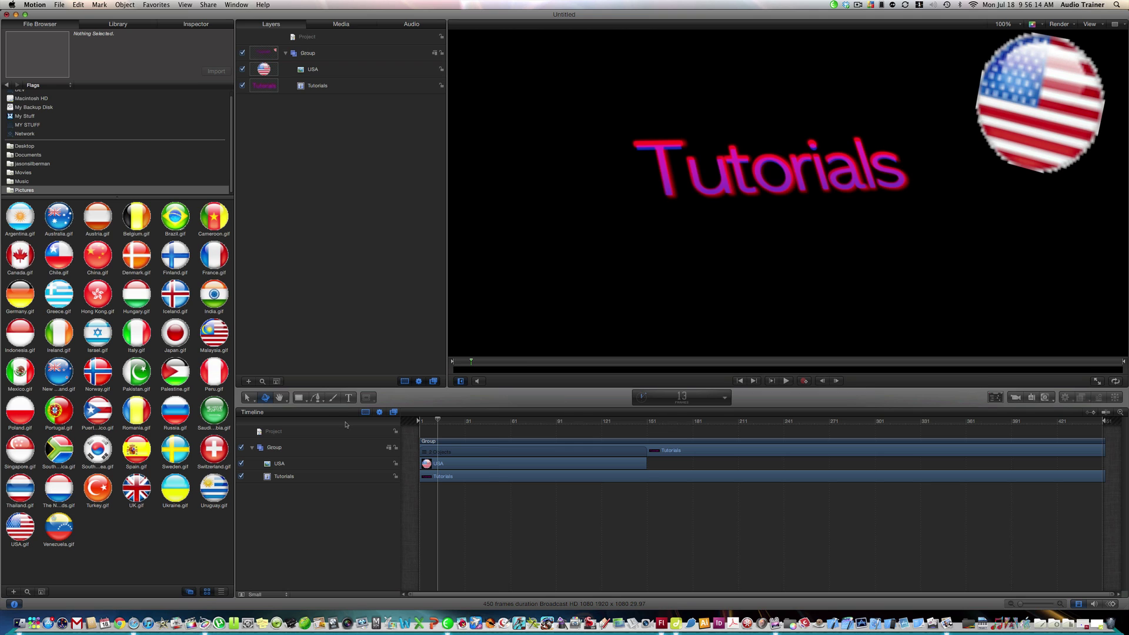
key(Home)
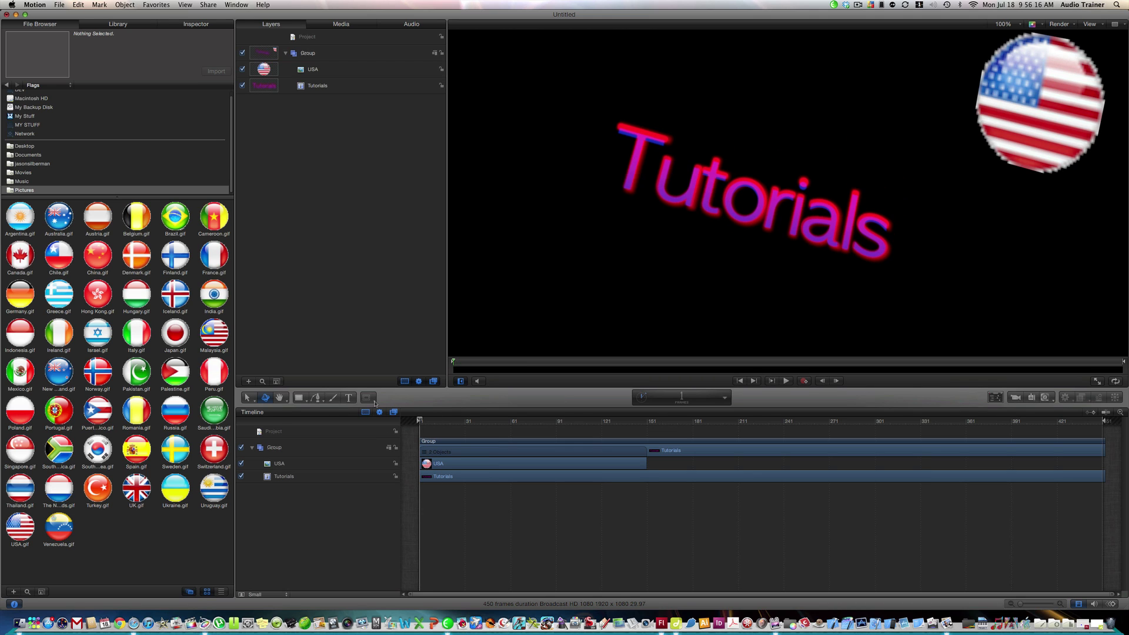
key(space)
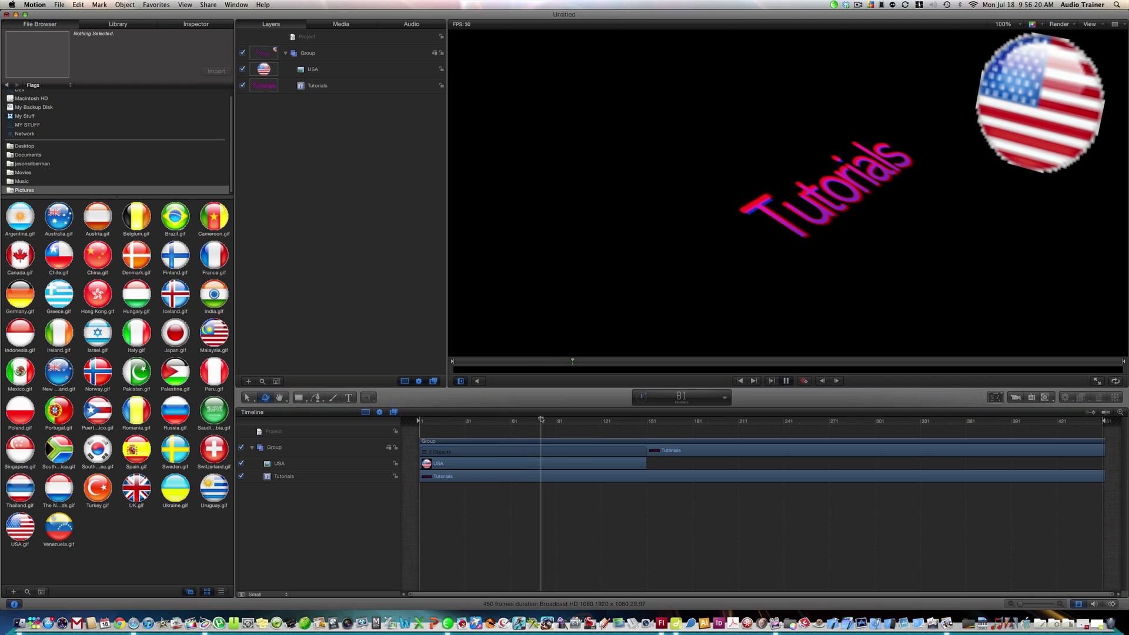
key(space)
drag(541, 421, 420, 423)
key(space)
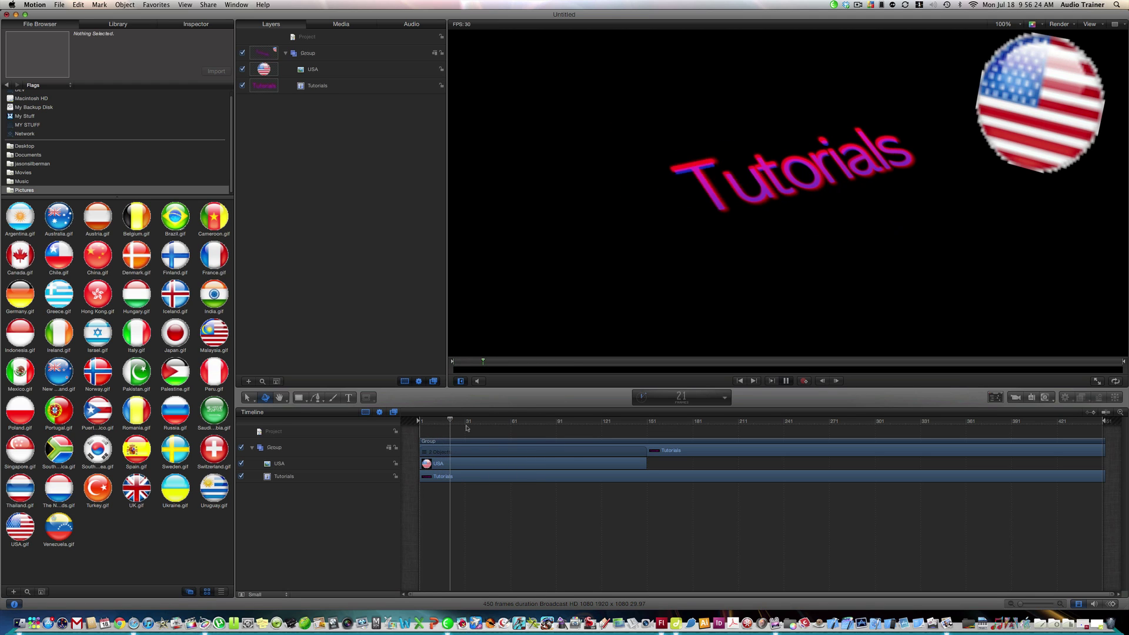
key(space)
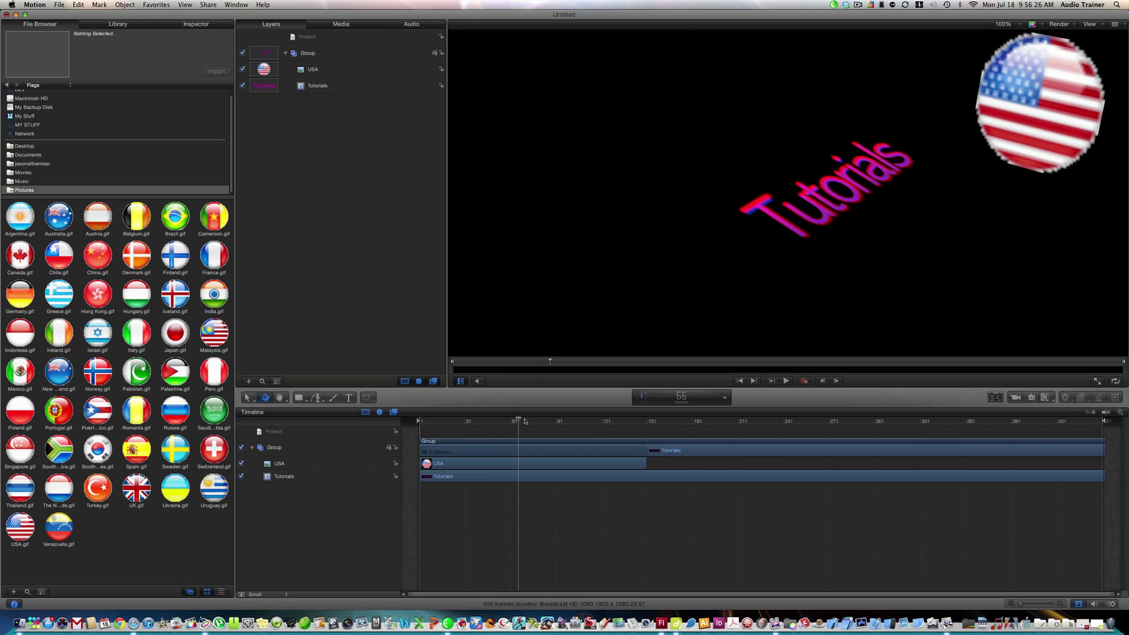
- At frame 61 with Record on, move the Tutorials text to the upper-left of the canvas
click(681, 400)
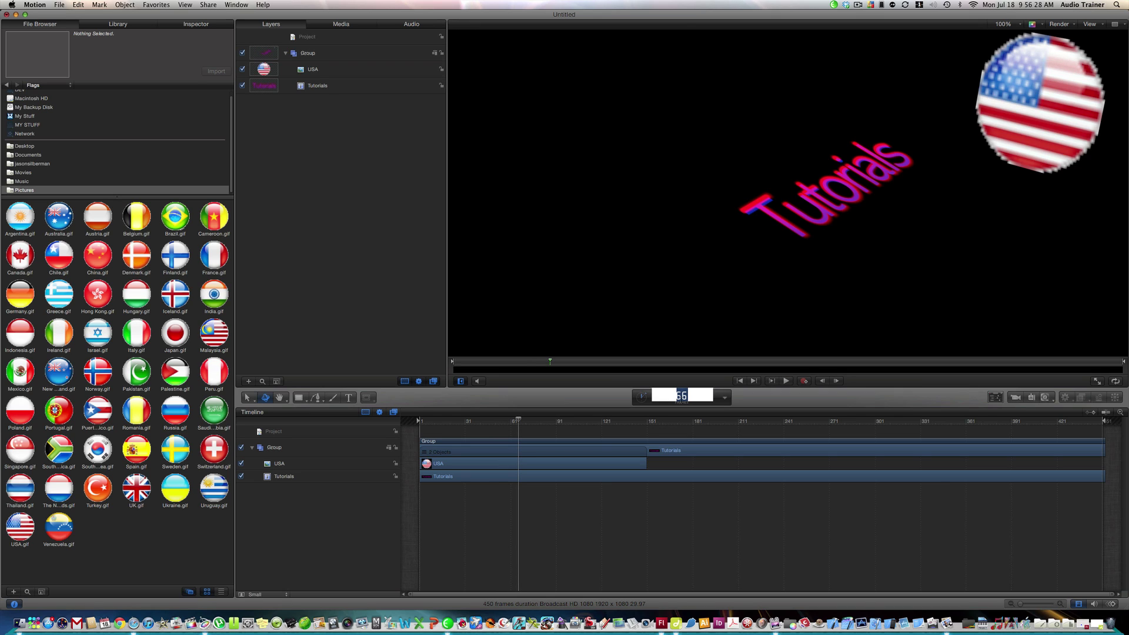
text(161)
key(Return)
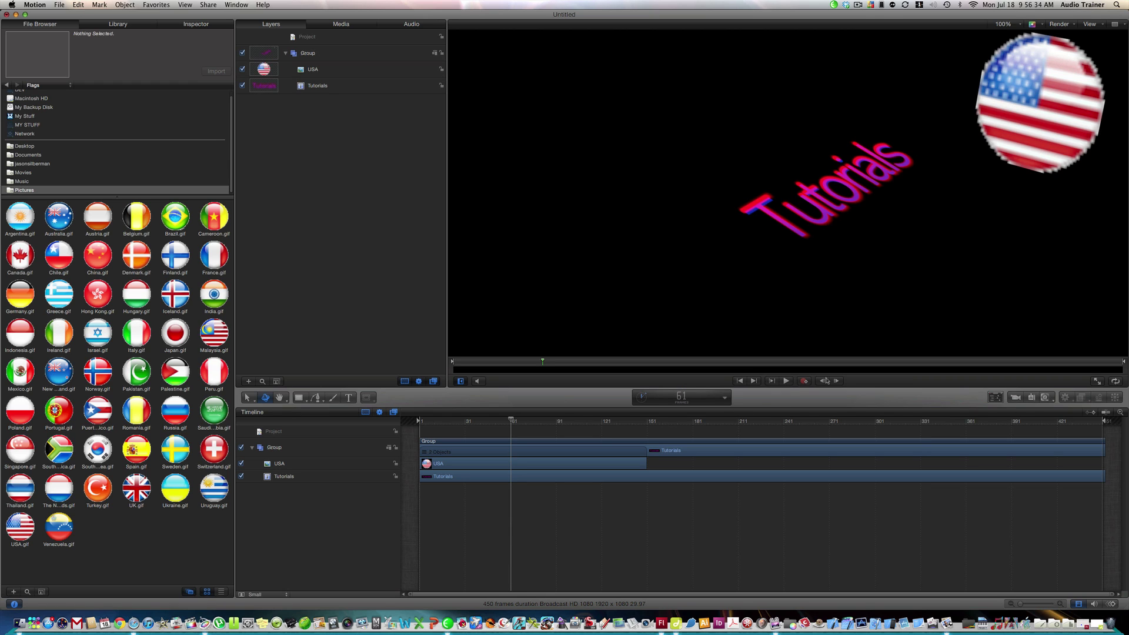
click(805, 381)
drag(826, 196, 513, 136)
click(552, 239)
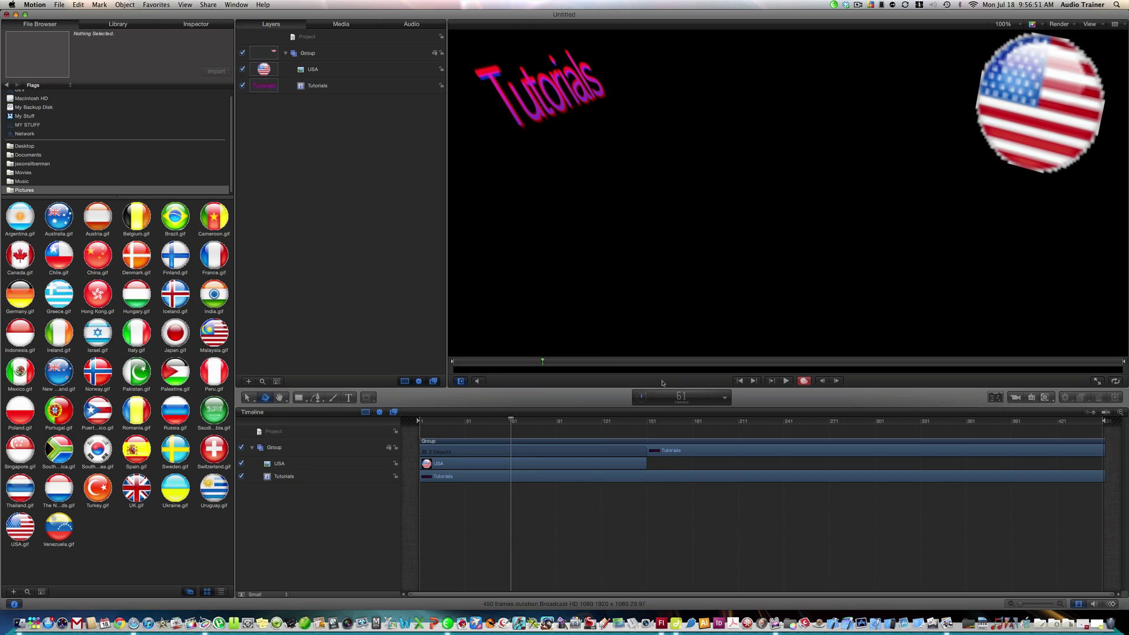
- Turn off recording and replay the animation from frame 1
key(space)
click(809, 383)
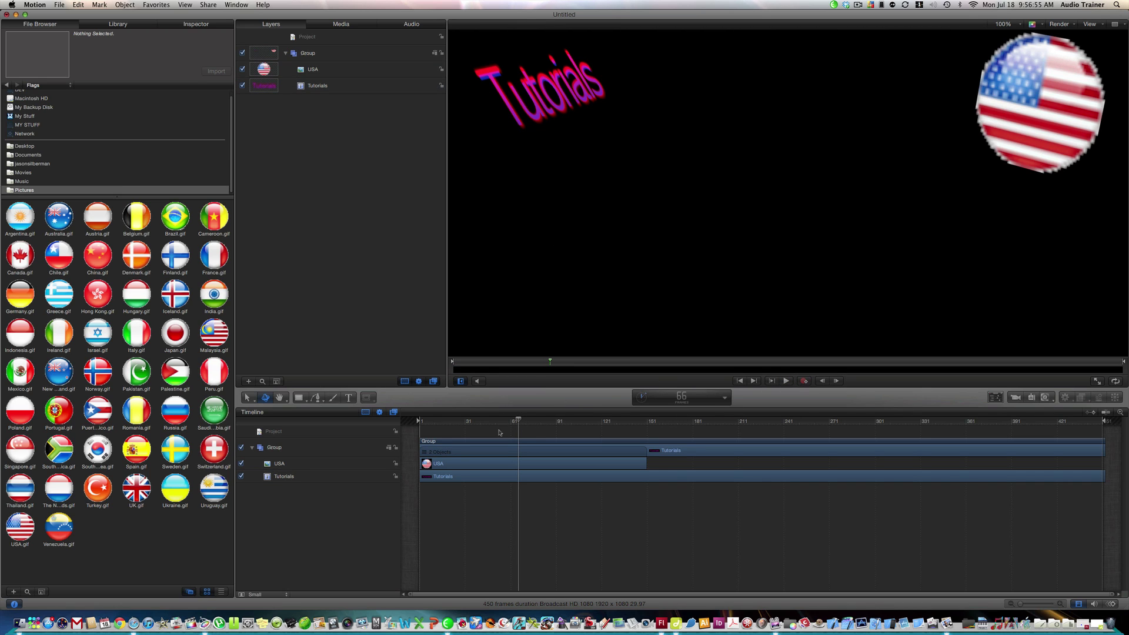
drag(425, 431, 398, 429)
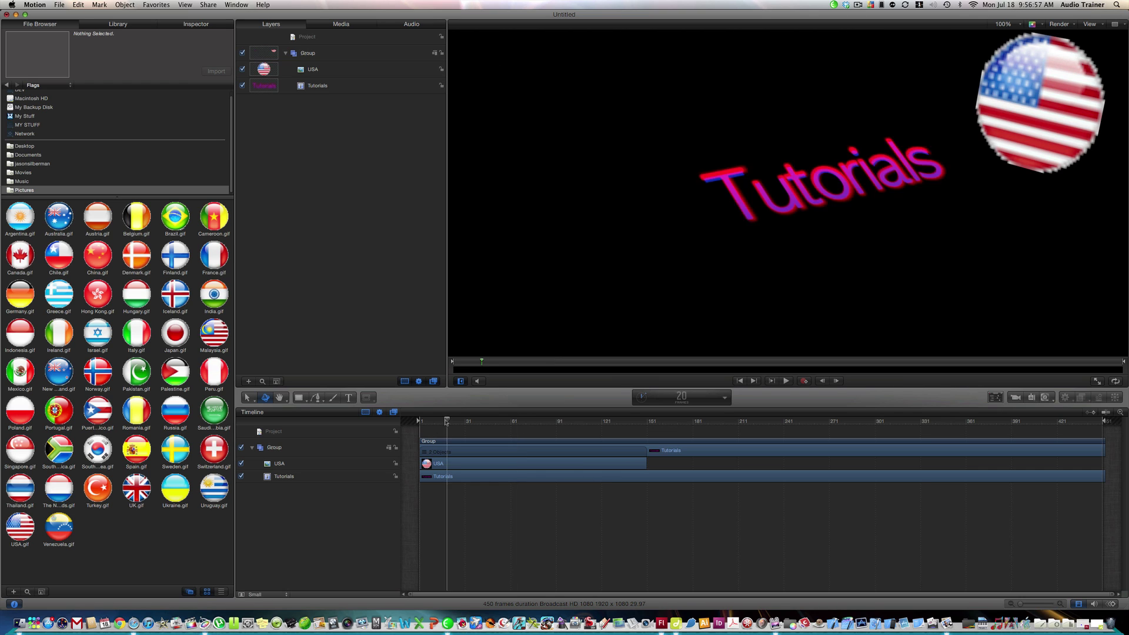
key(space)
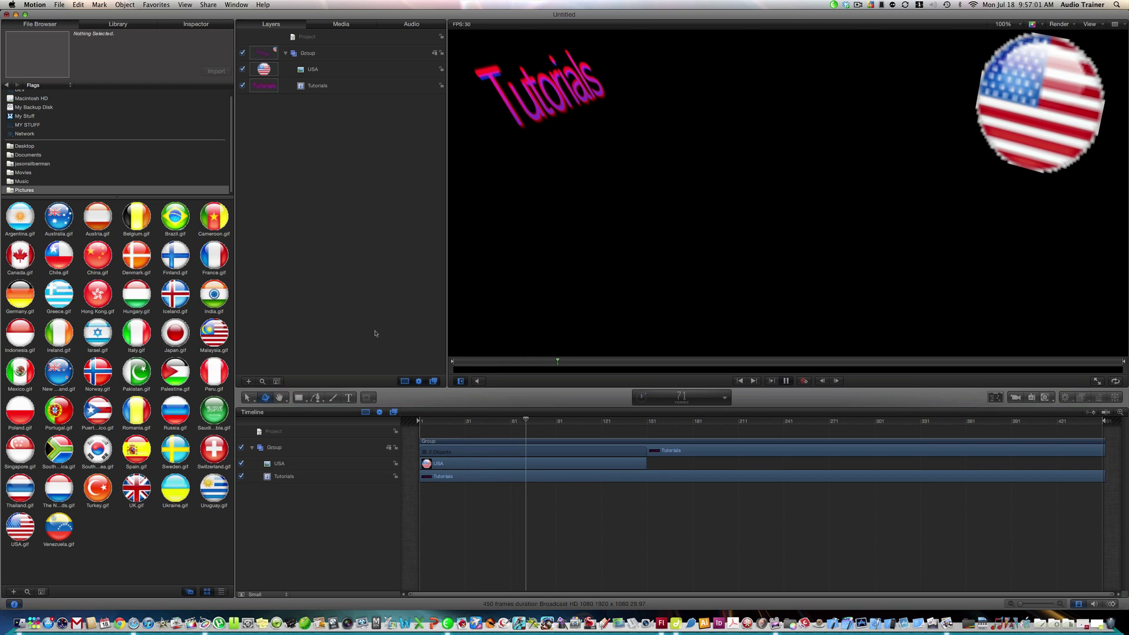
key(space)
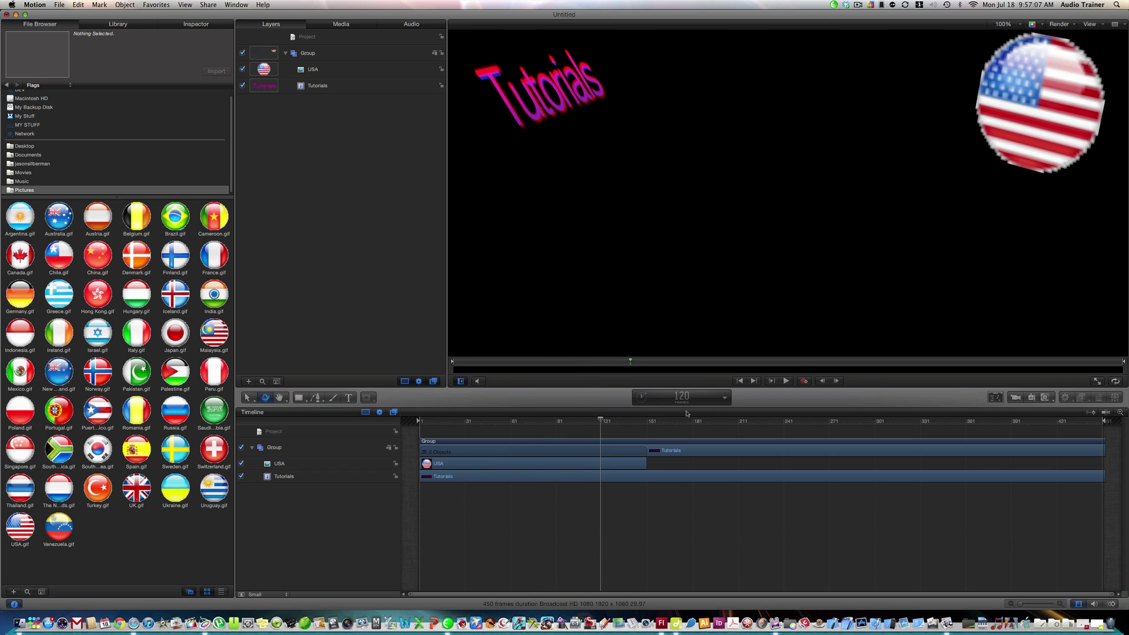
- Trim the USA flag clip so it ends at frame 59
click(478, 470)
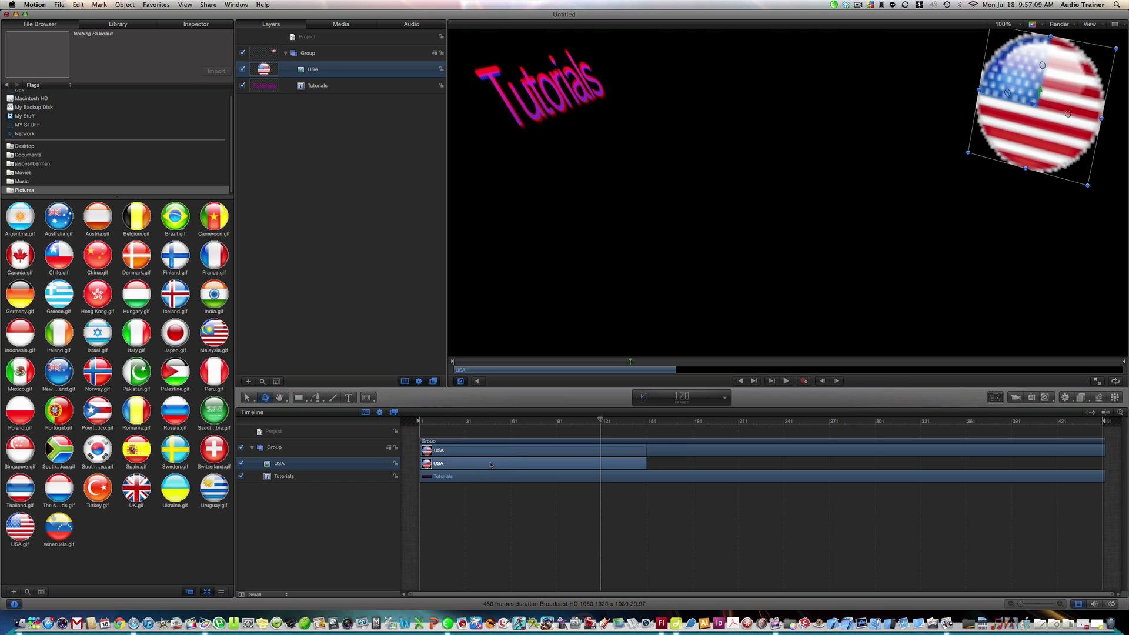
drag(602, 427, 464, 432)
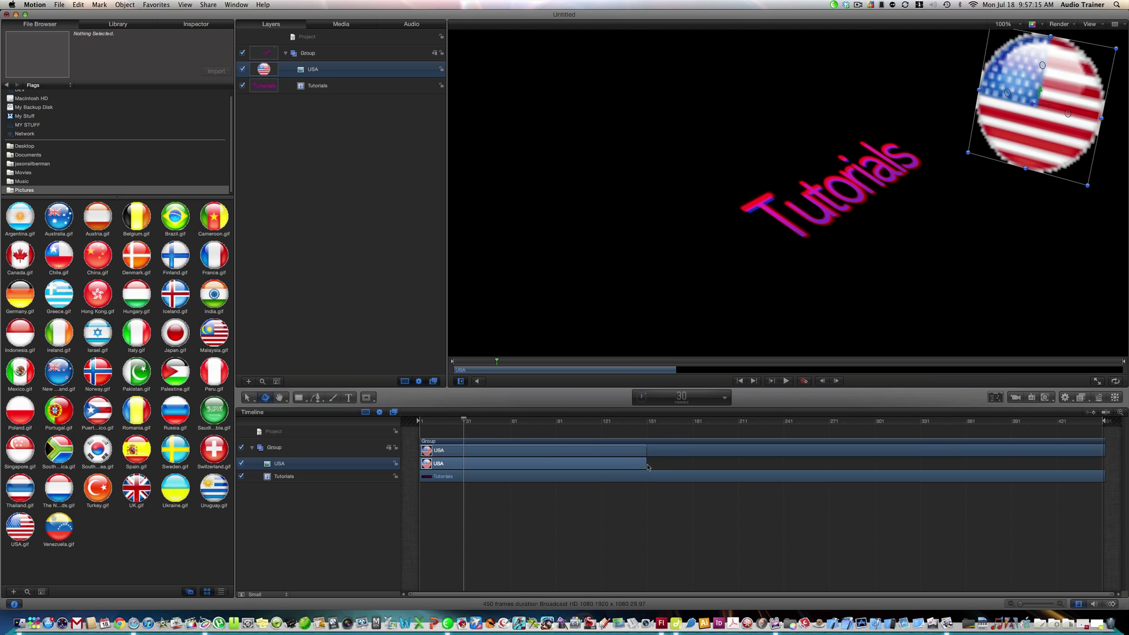
drag(647, 467, 510, 473)
click(341, 251)
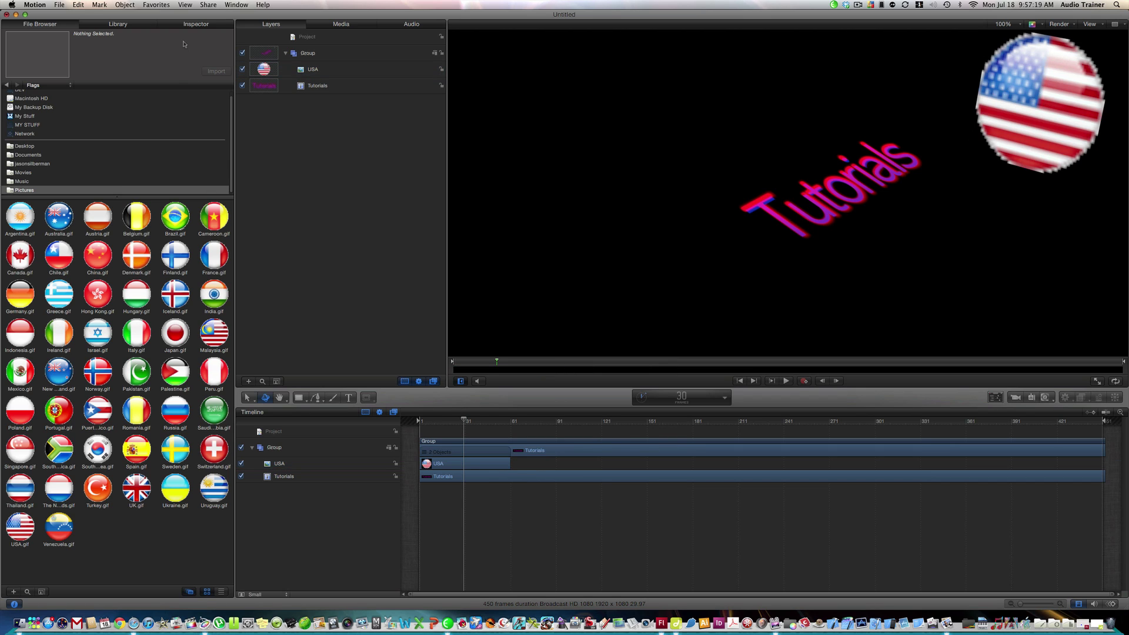
- Apply the Bad Film filter from Library > Filters > Stylize to the USA layer
click(140, 26)
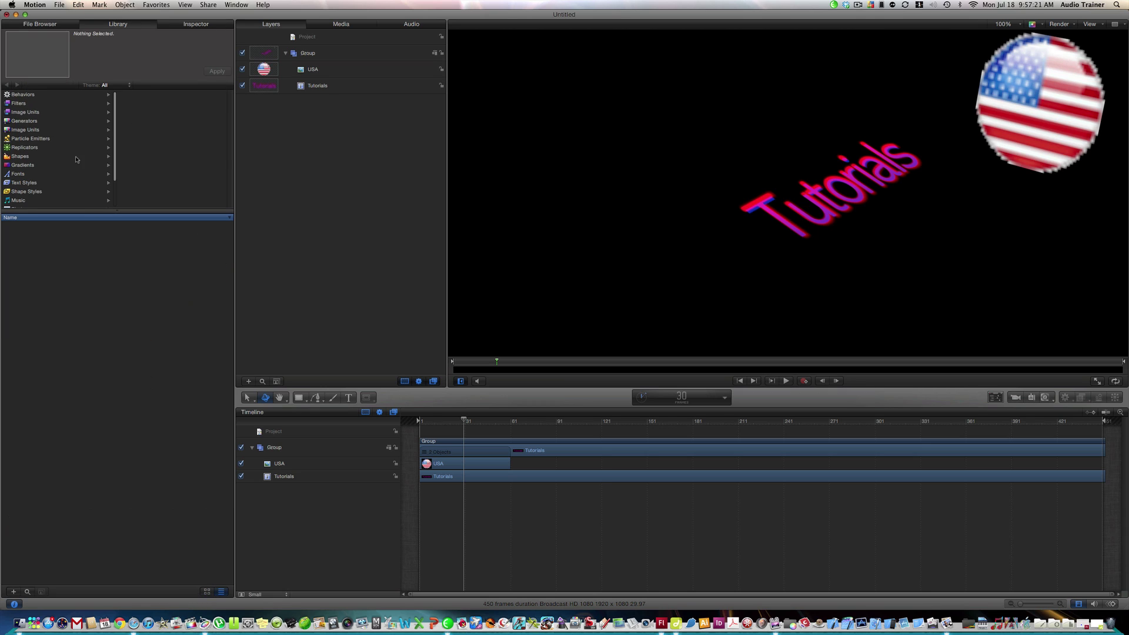
click(37, 97)
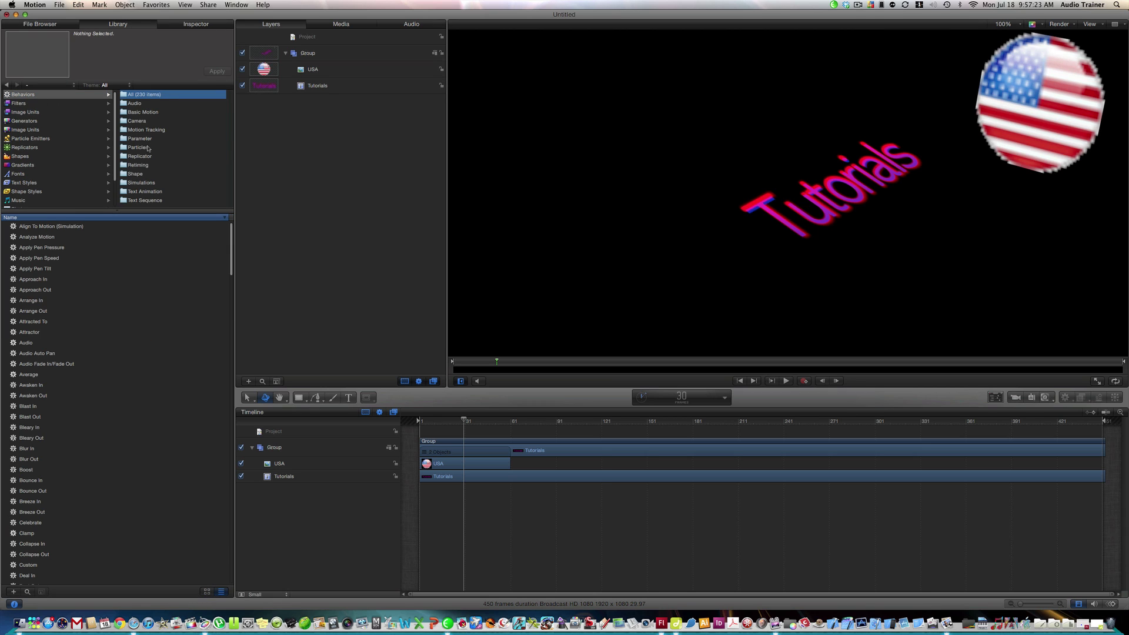
click(41, 103)
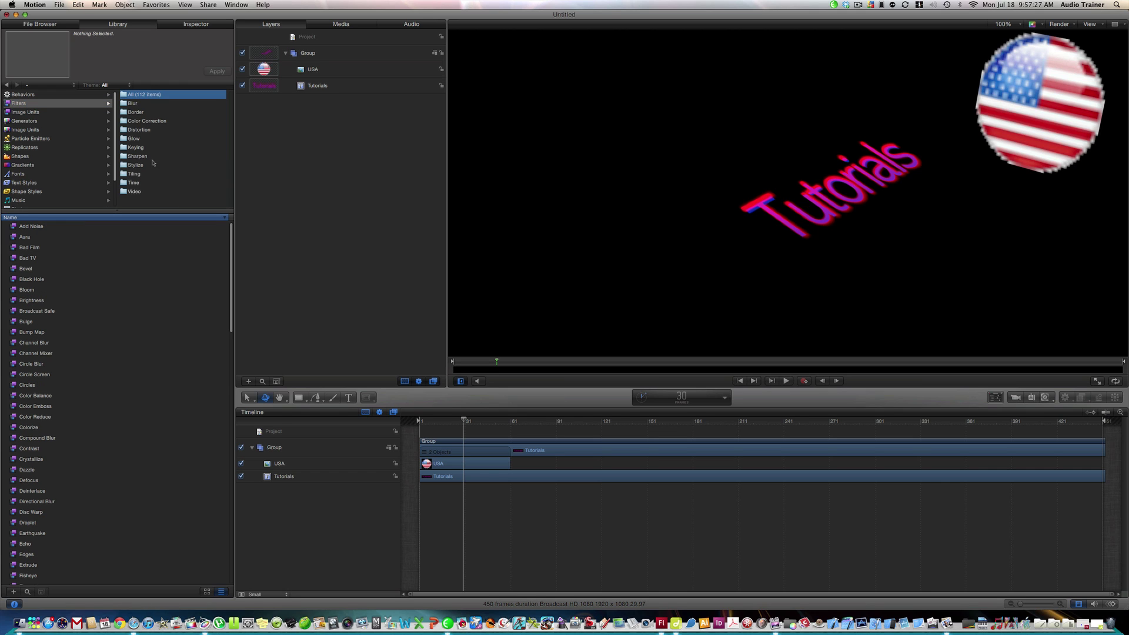
click(141, 150)
click(142, 139)
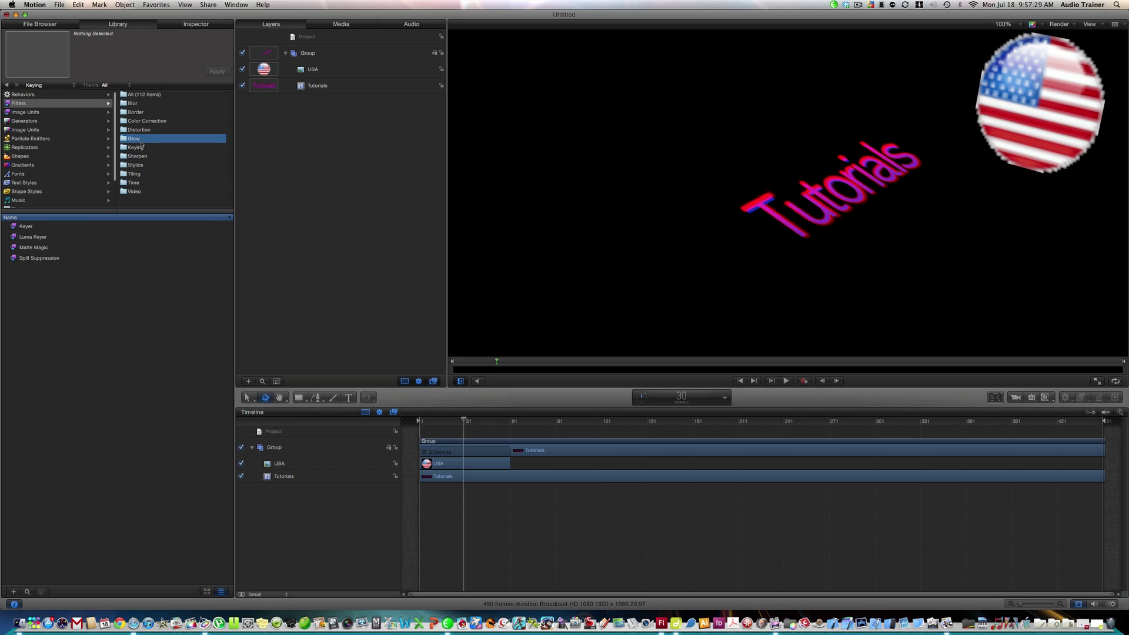
click(147, 157)
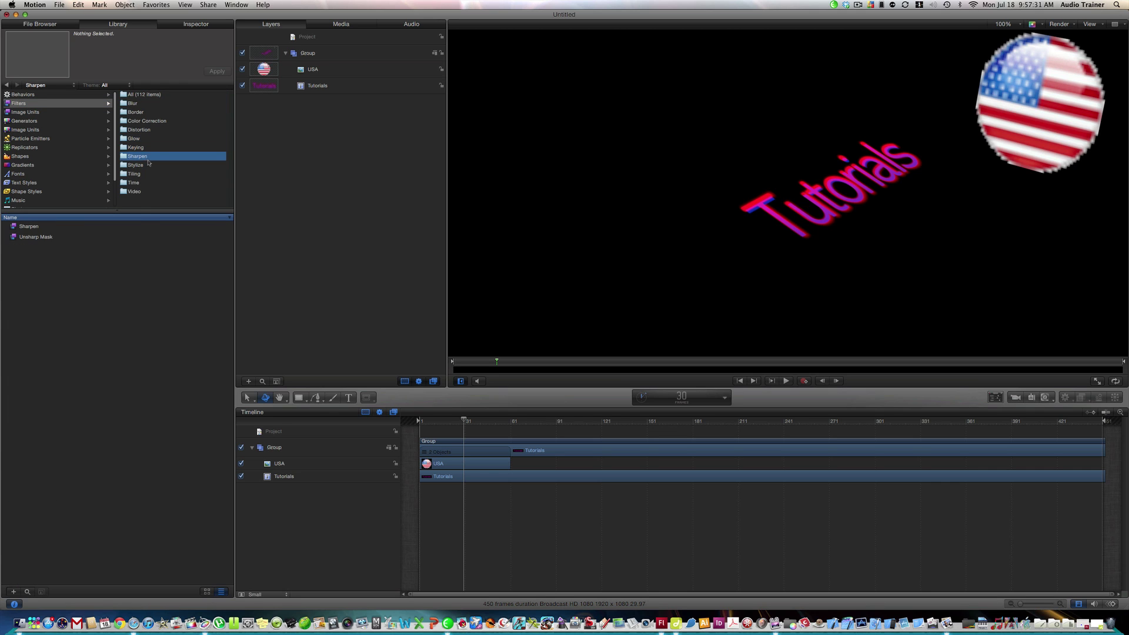
click(145, 166)
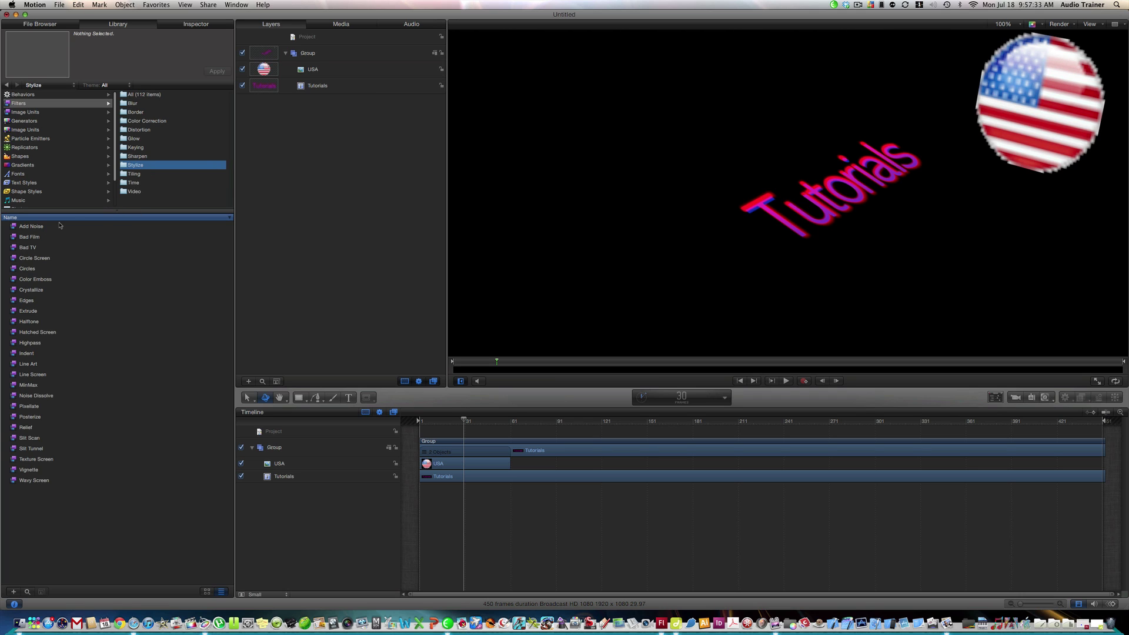
drag(31, 240, 341, 76)
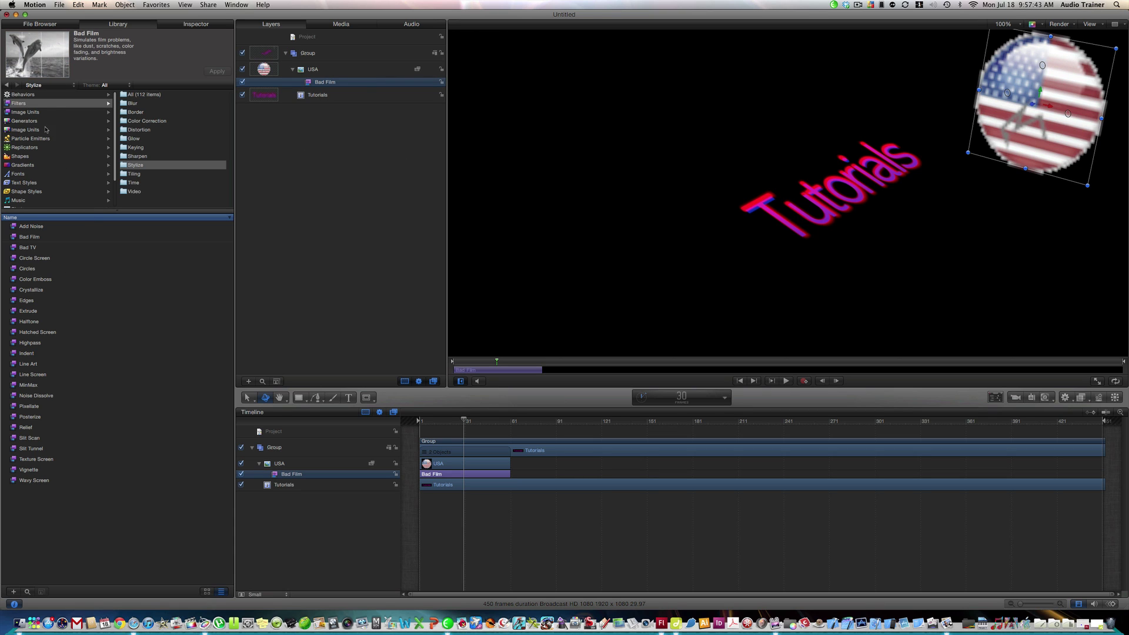
click(54, 96)
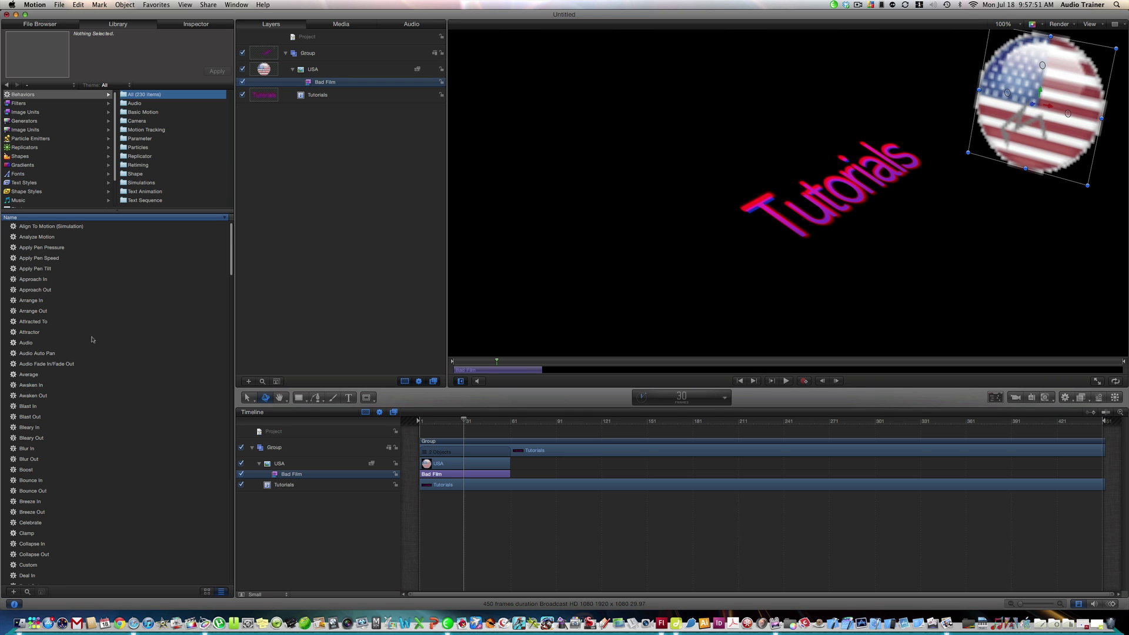
- Add the Fade In/Fade Out behavior to the USA layer and preview it from the start
scroll(92, 340, down, 1)
scroll(92, 340, down, 15)
scroll(92, 335, up, 3)
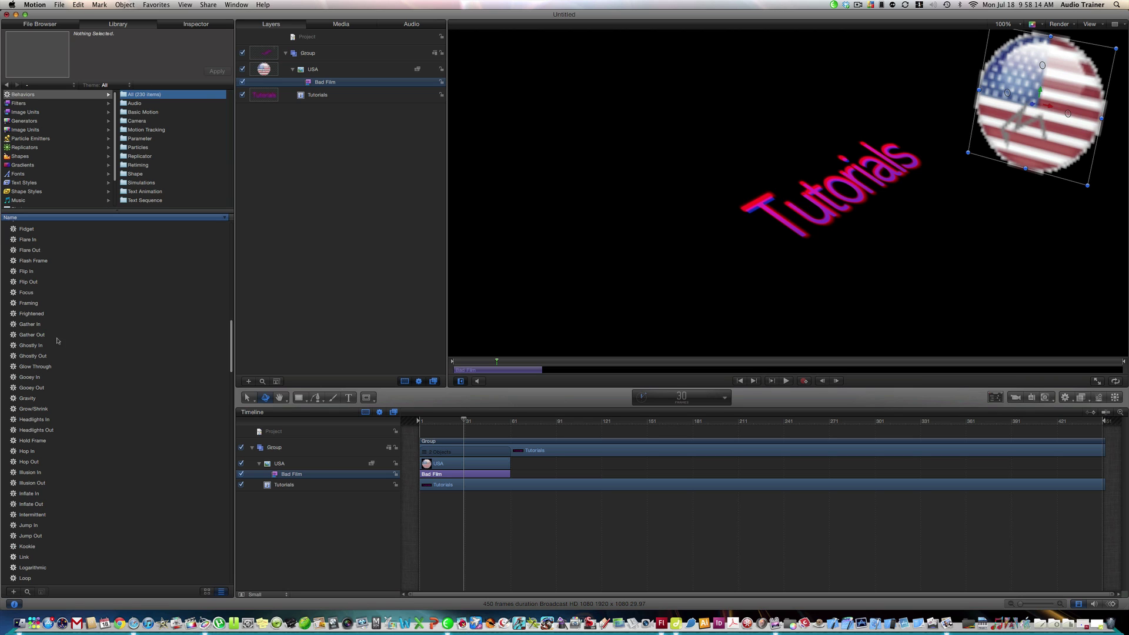
scroll(48, 282, up, 5)
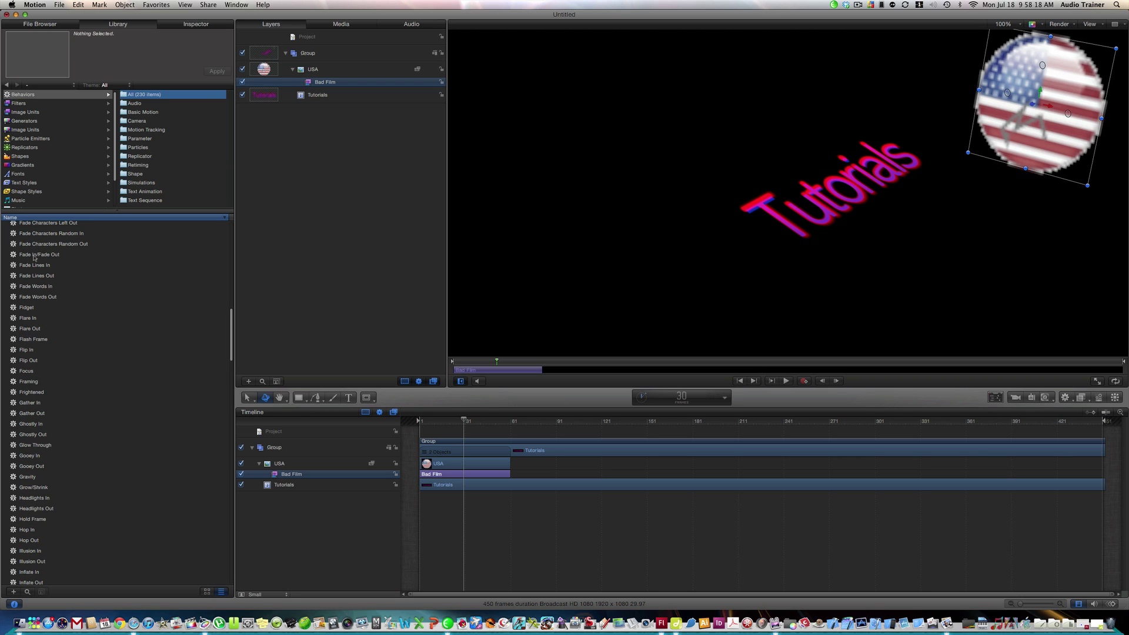
drag(34, 257, 337, 69)
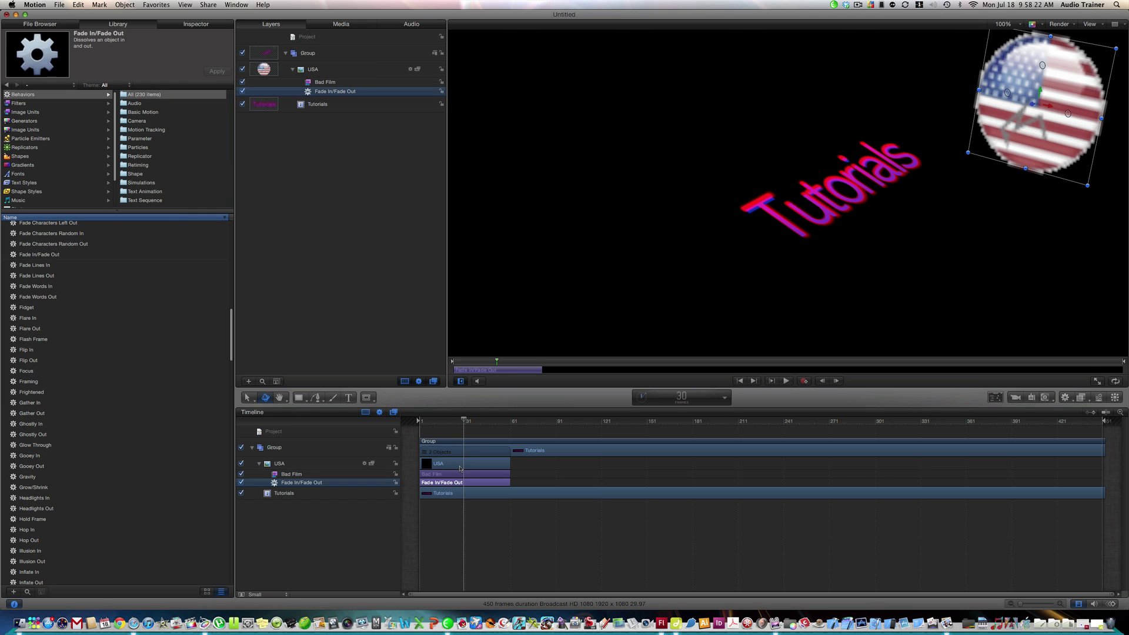
key(Home)
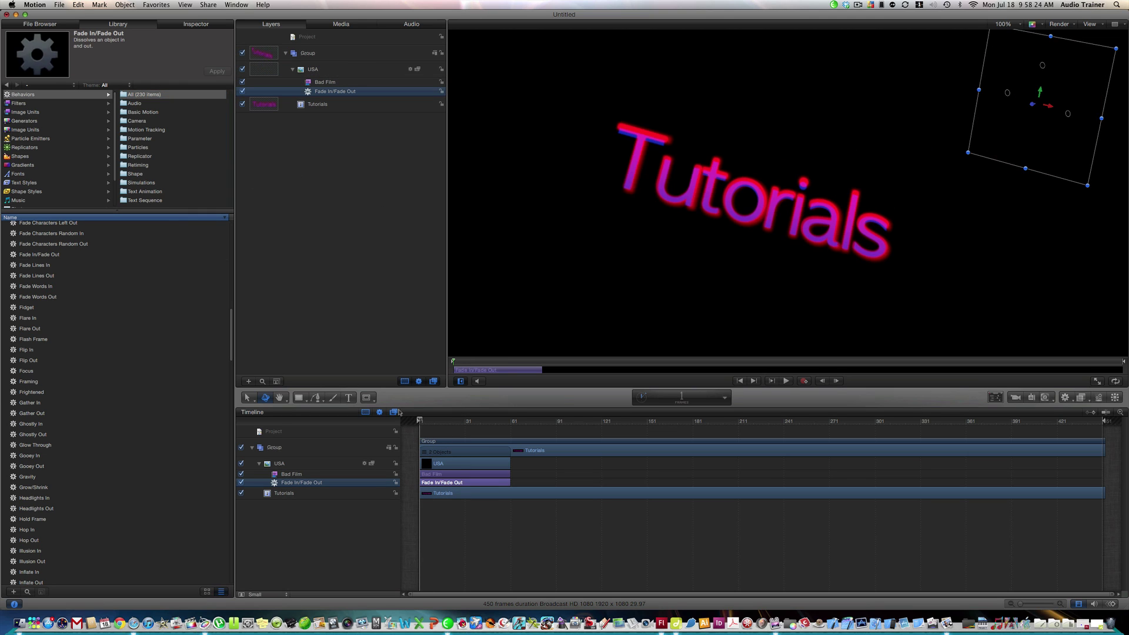
click(386, 336)
key(space)
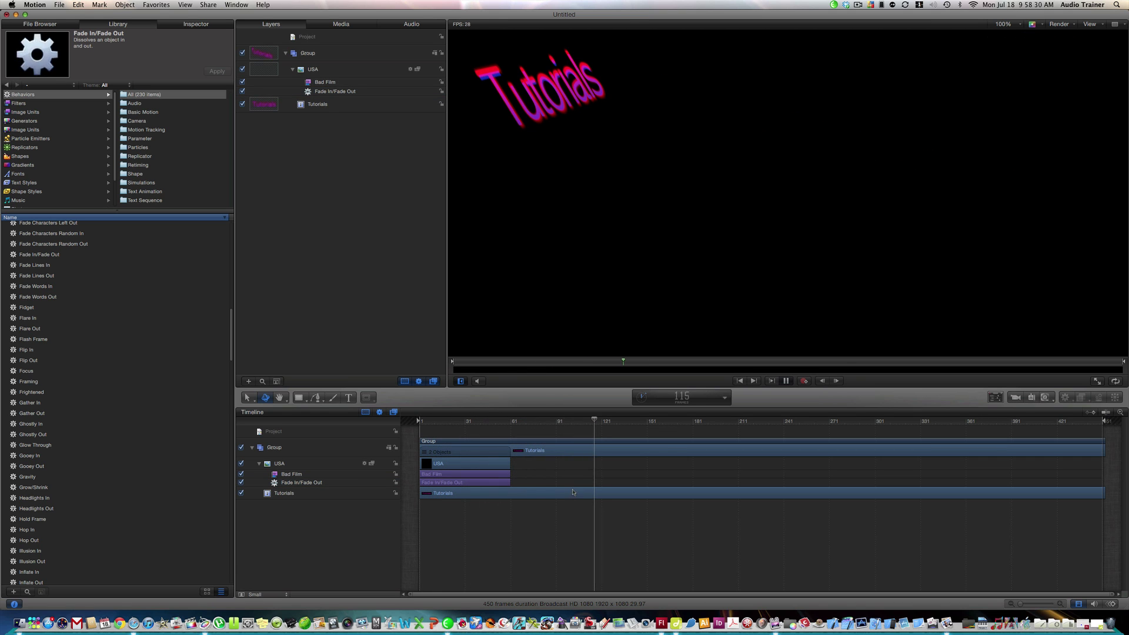
key(space)
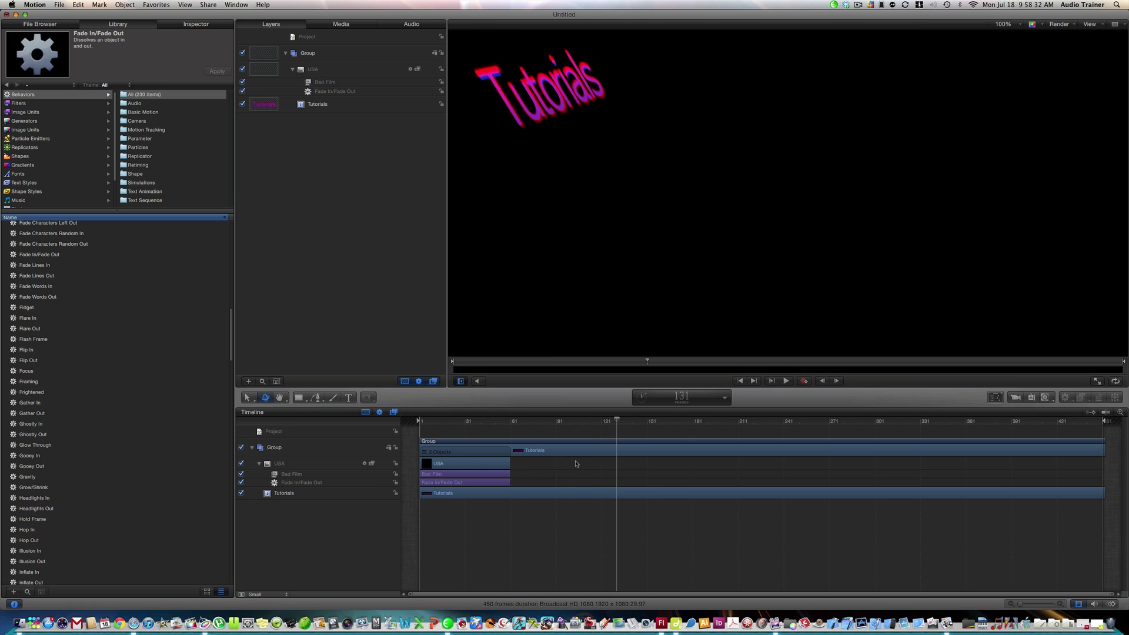
drag(620, 422, 419, 438)
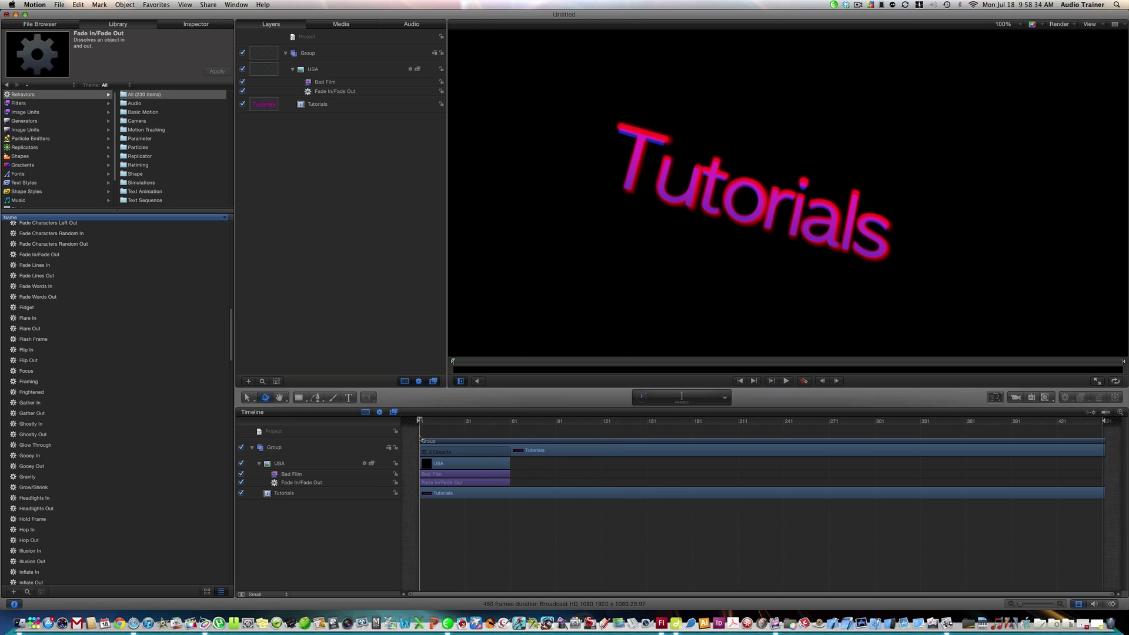
click(251, 398)
click(251, 404)
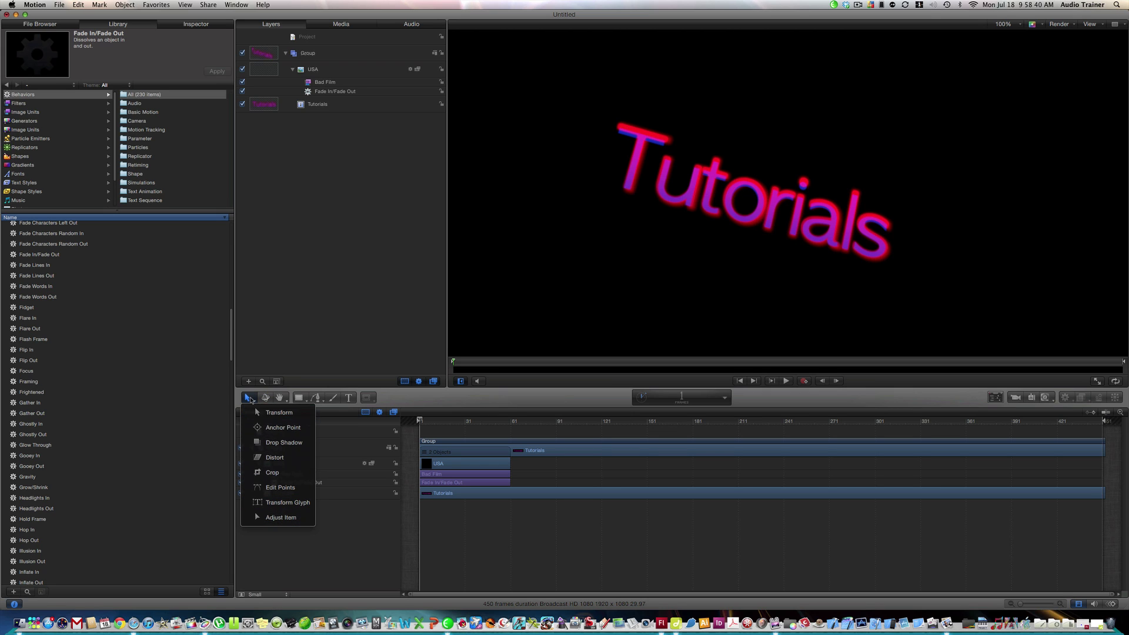
click(251, 399)
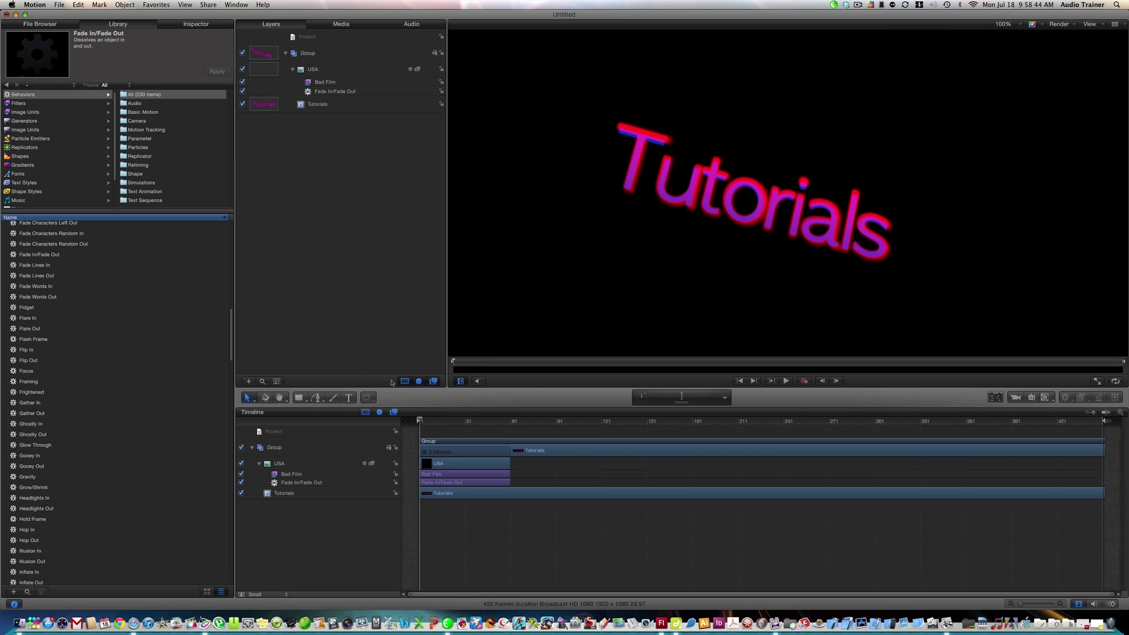
mouse_move(26, 52)
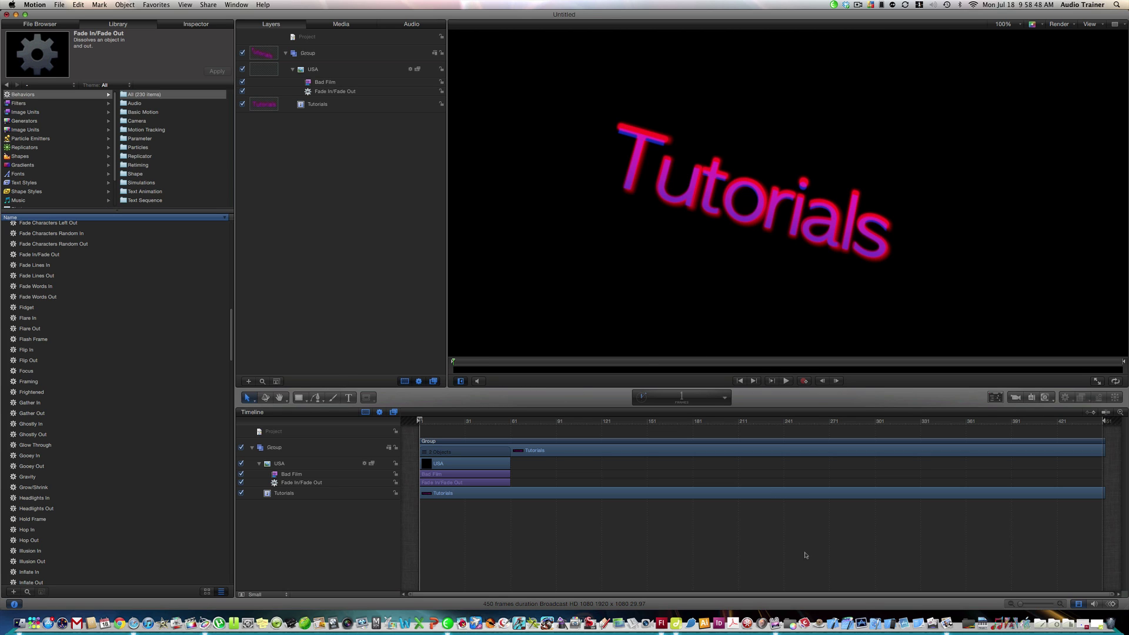
drag(421, 422, 512, 441)
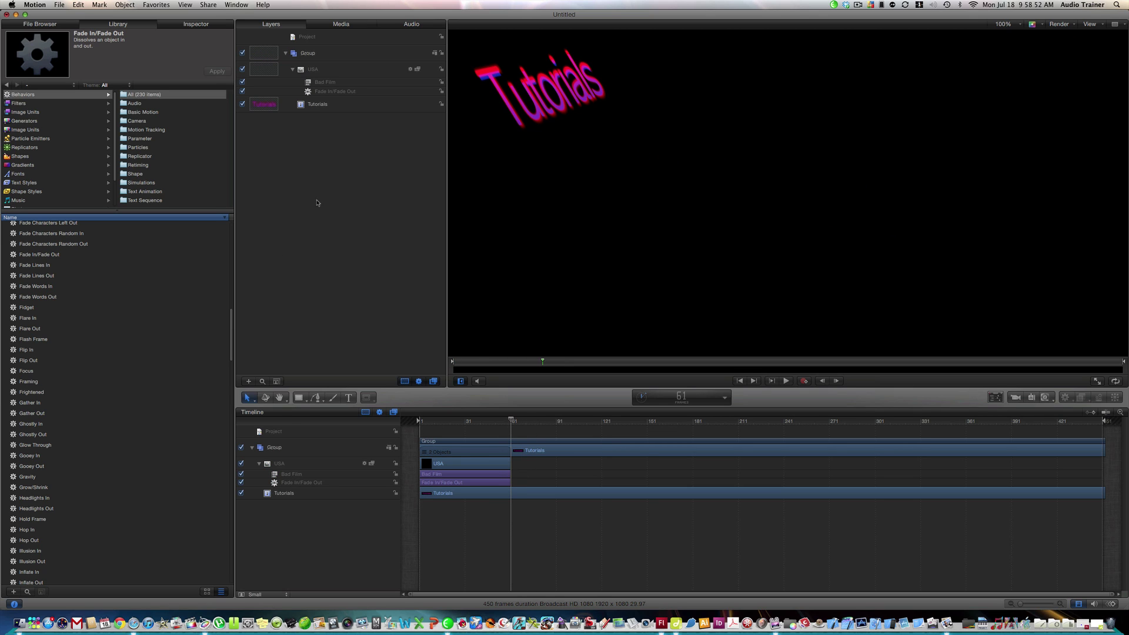
- With the Text tool, type 'Anything Mac' in the lower-left of the canvas
click(349, 398)
click(504, 304)
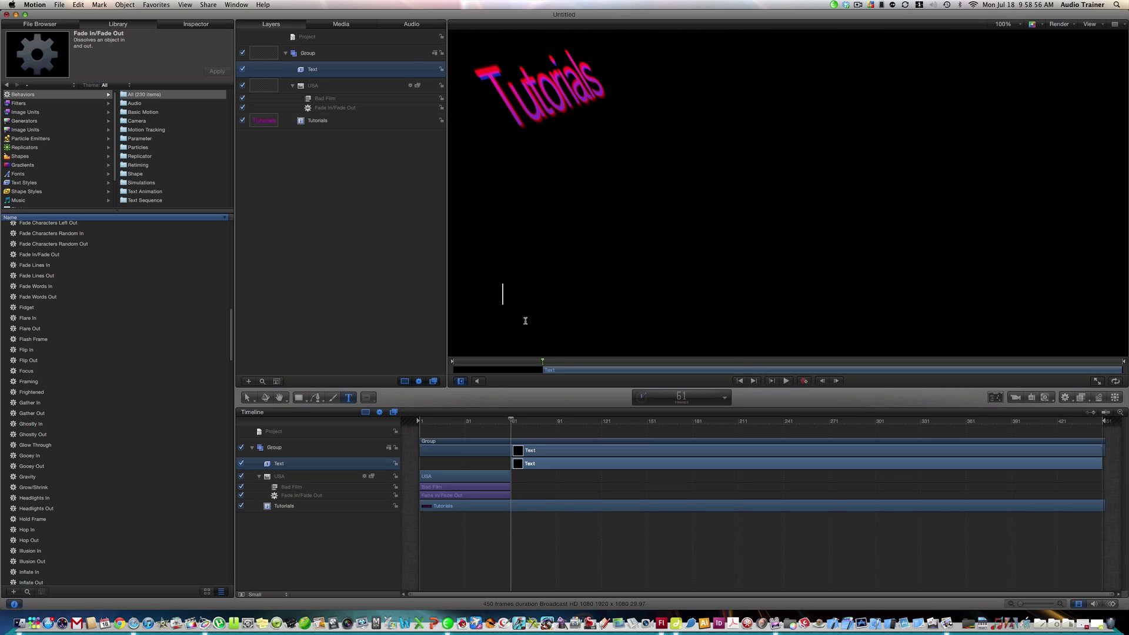
text(A)
key(BackSpace)
text(Anyrth)
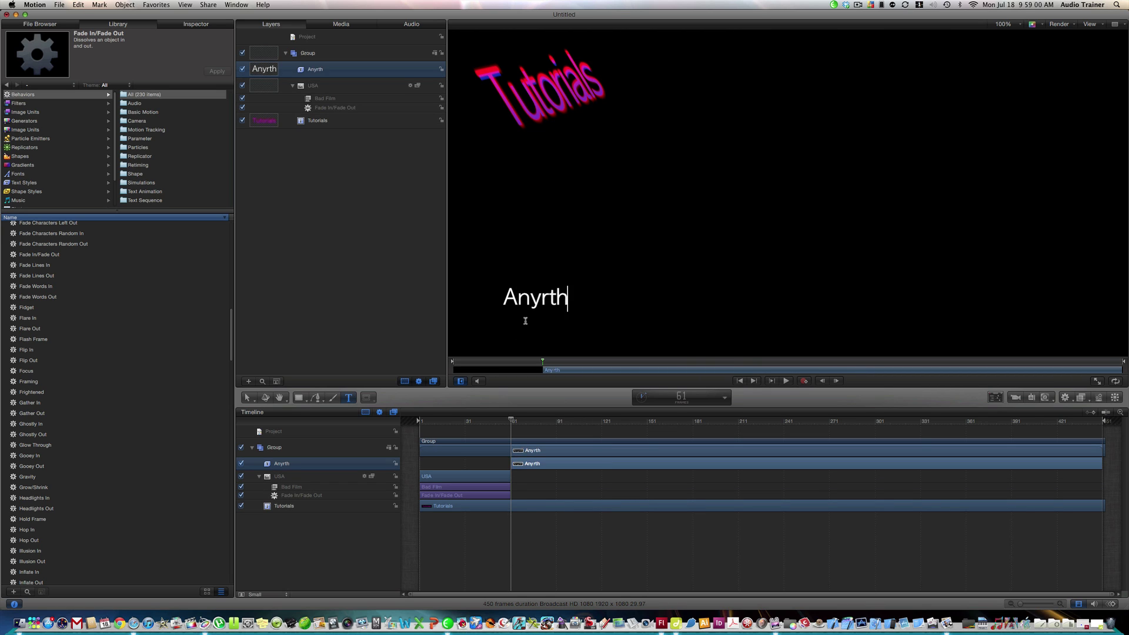
text(in)
key(BackSpace)
key(BackSpace)
key(BackSpace)
key(BackSpace)
key(BackSpace)
text(thing )
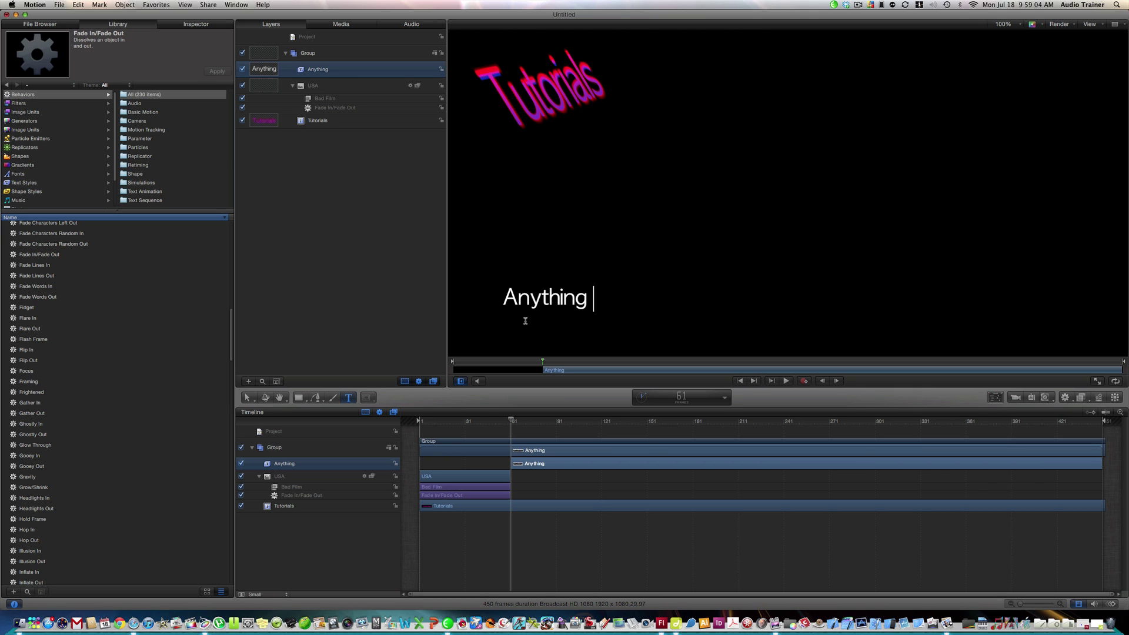
text(Mac)
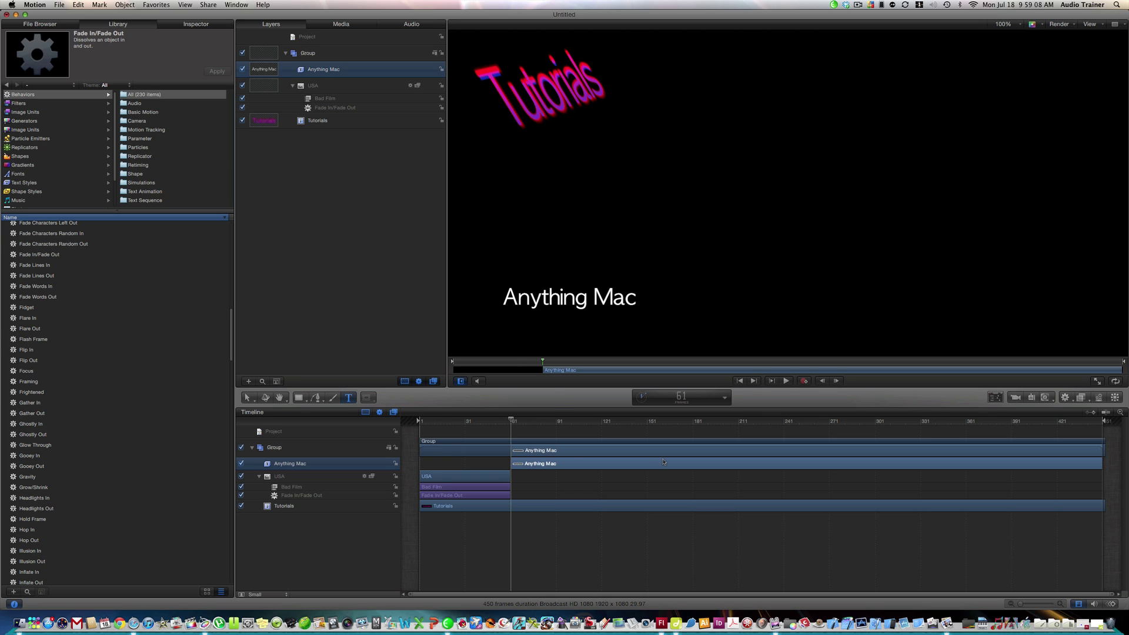
key(Escape)
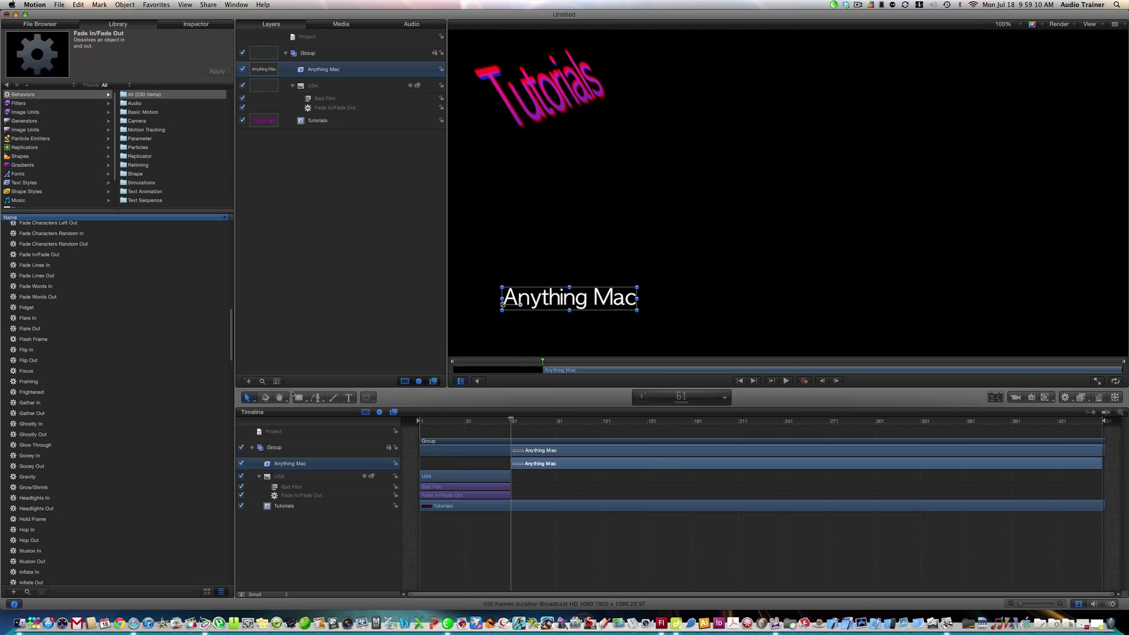
- Apply the 80s text style preset to Anything Mac
click(197, 25)
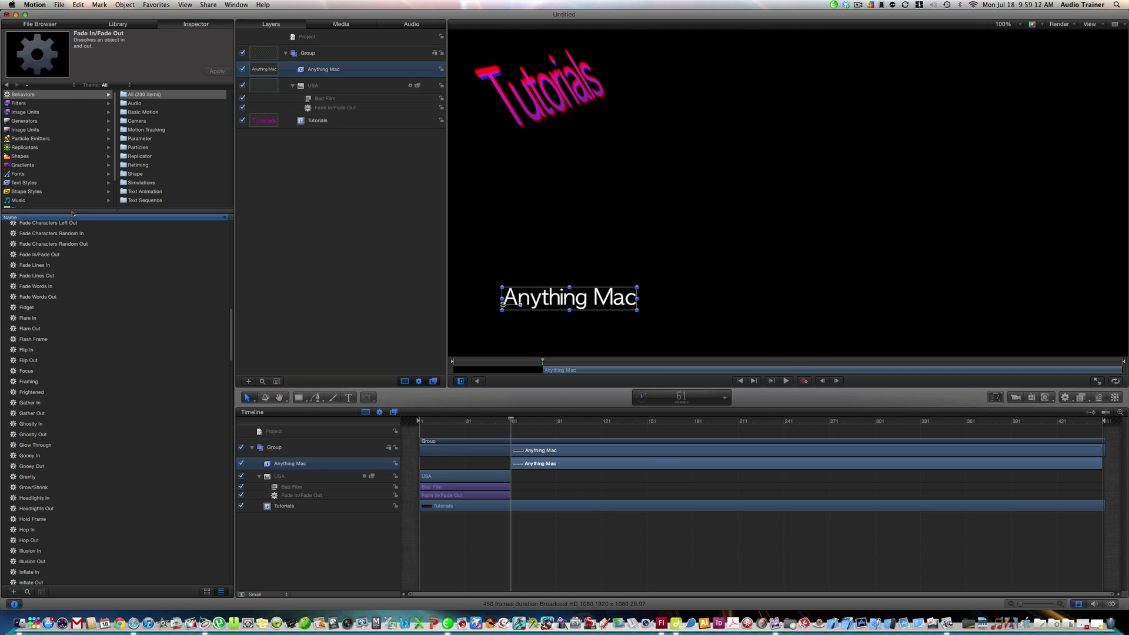
click(109, 117)
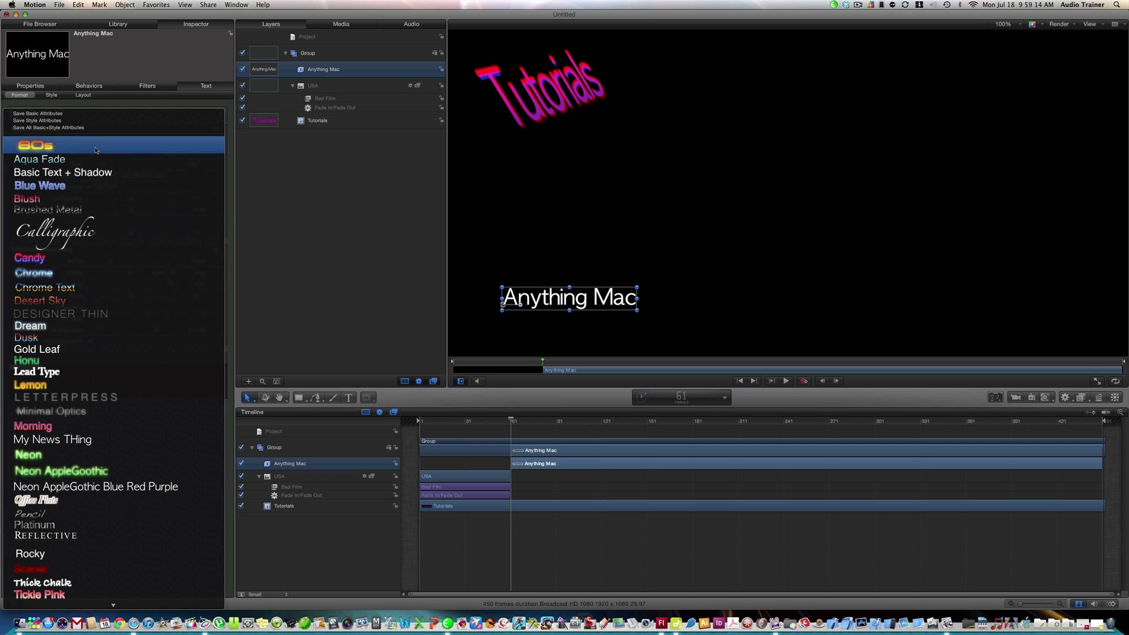
key(Escape)
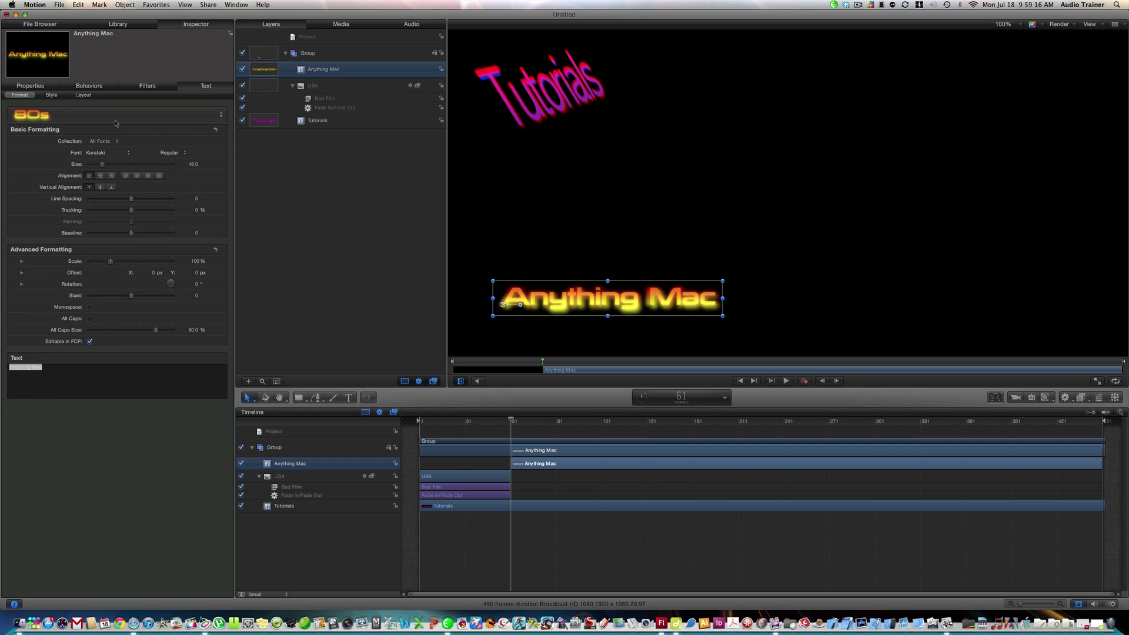
click(117, 120)
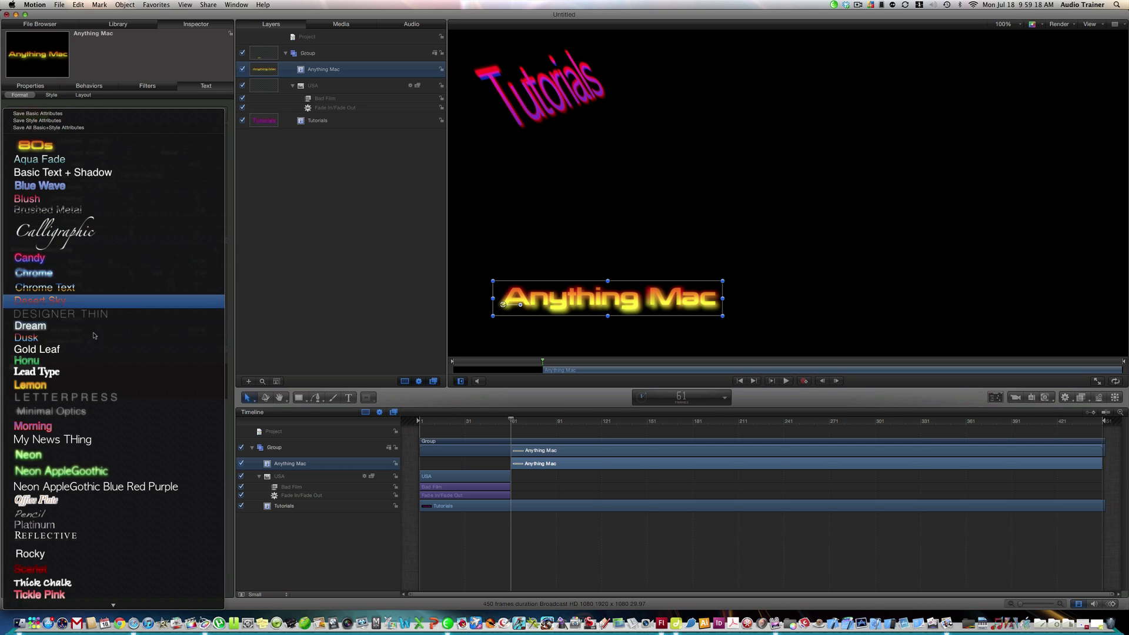
click(298, 348)
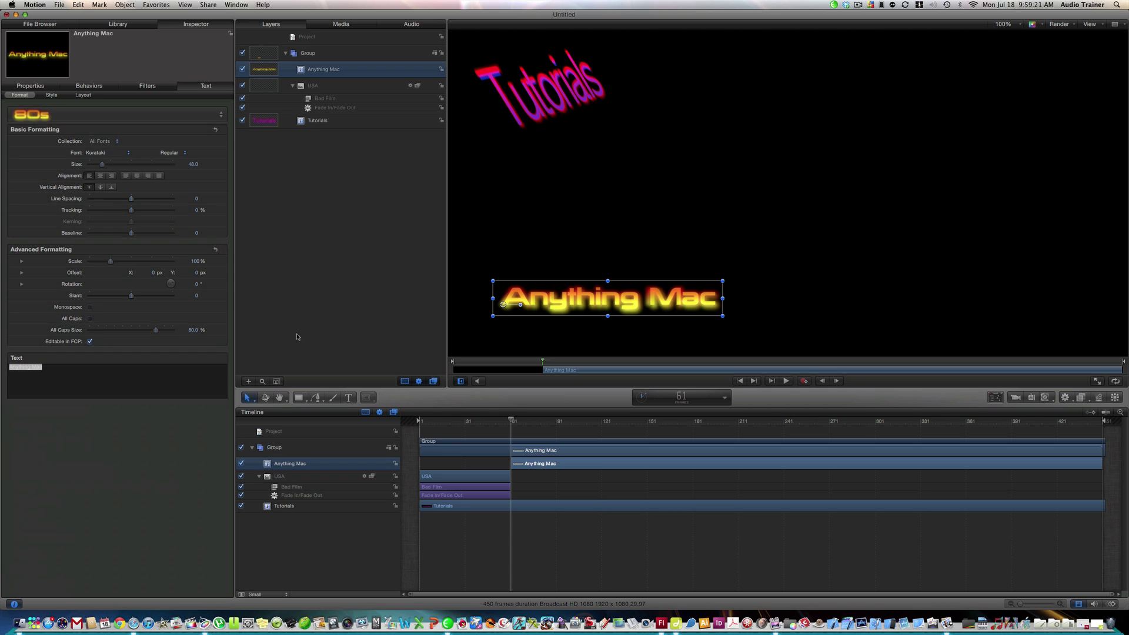
- Set Anything Mac to the Abberancy font at size 111 in the lower-left corner
click(129, 153)
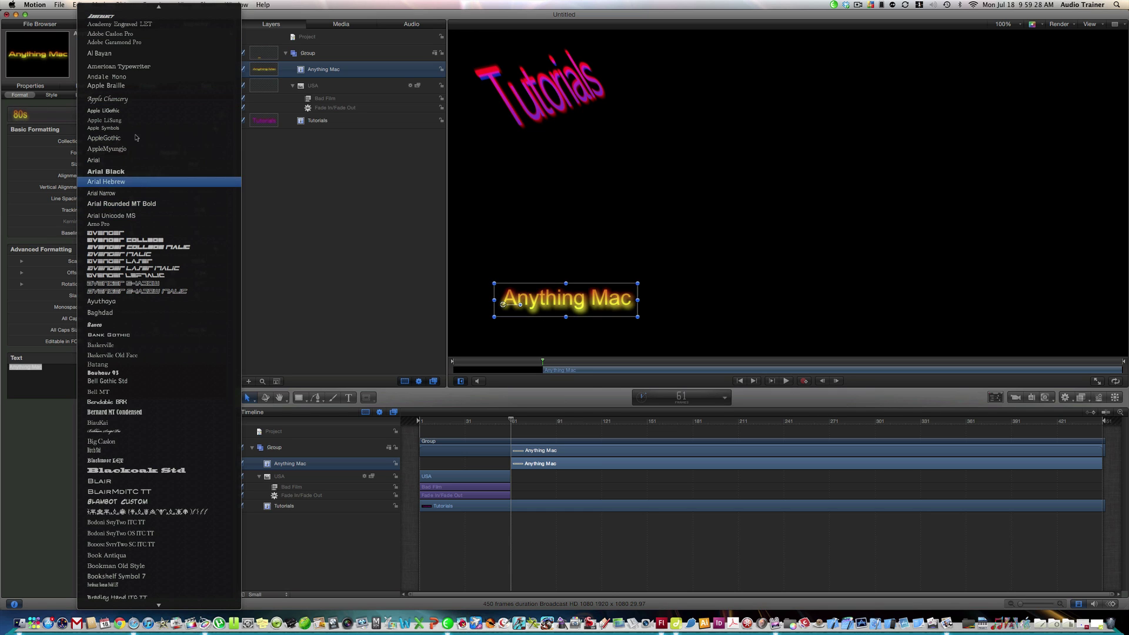
click(130, 18)
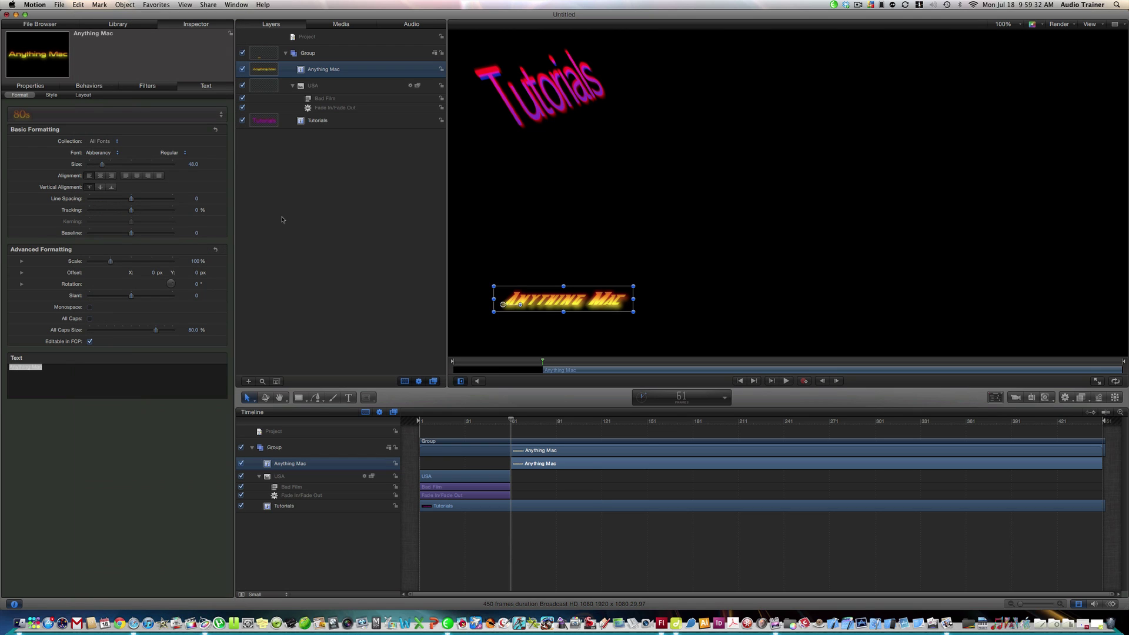
drag(103, 164, 118, 169)
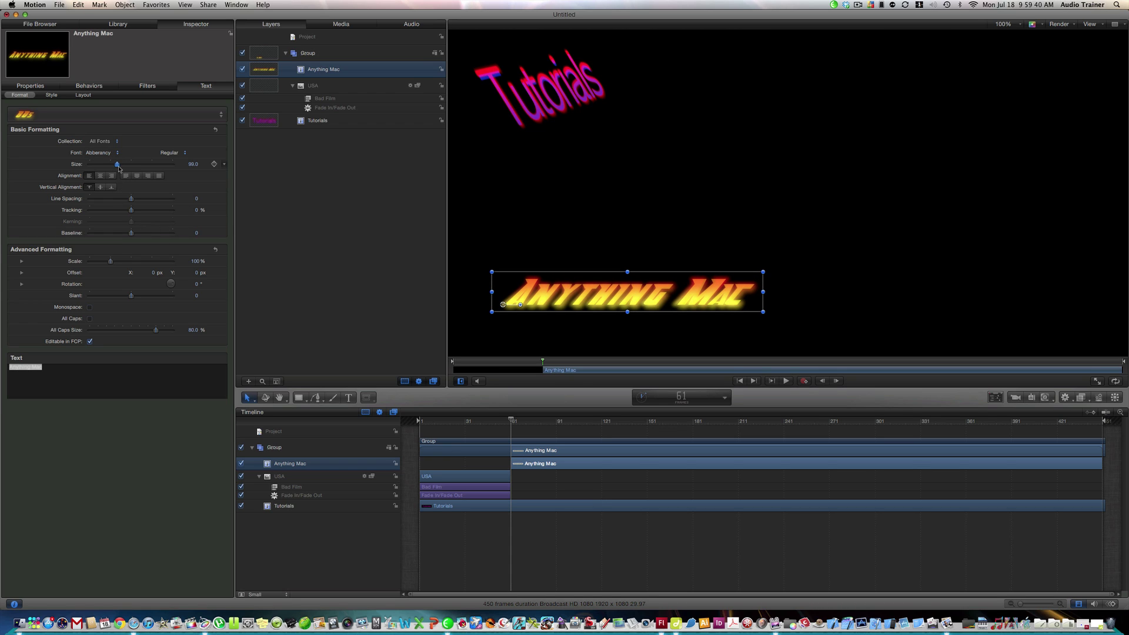
drag(119, 167, 122, 167)
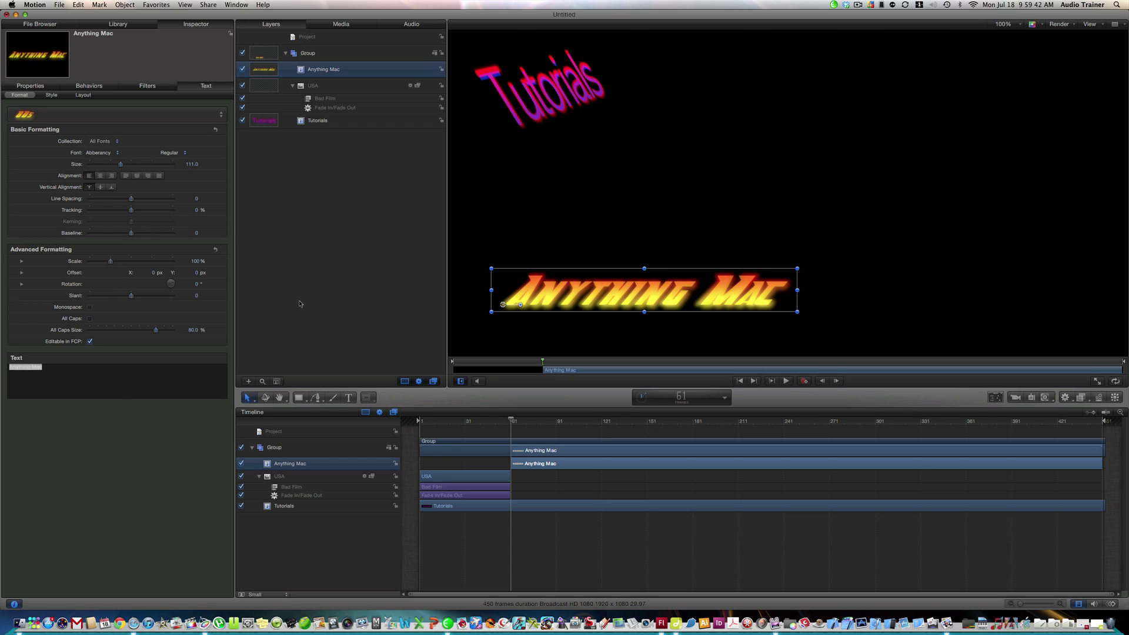
click(464, 294)
click(576, 292)
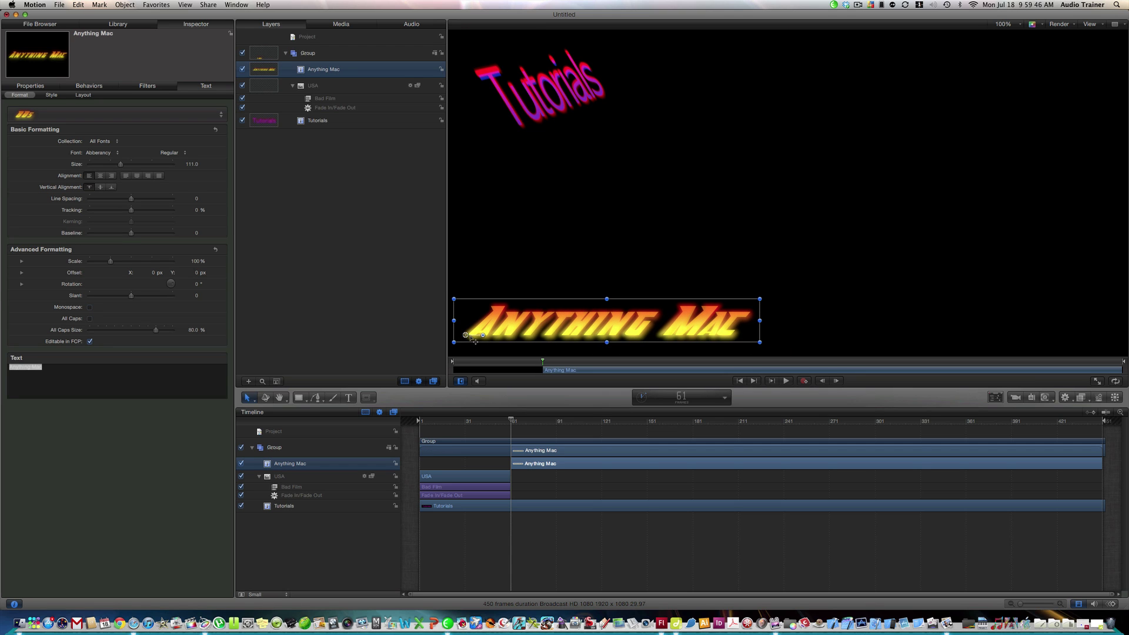
click(273, 399)
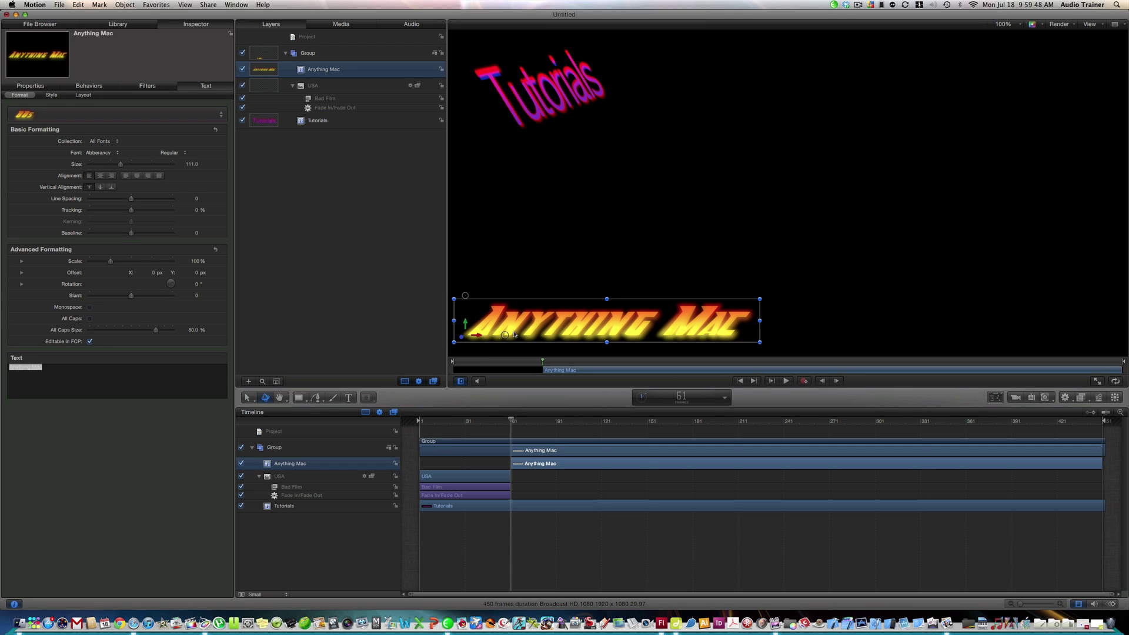
click(402, 306)
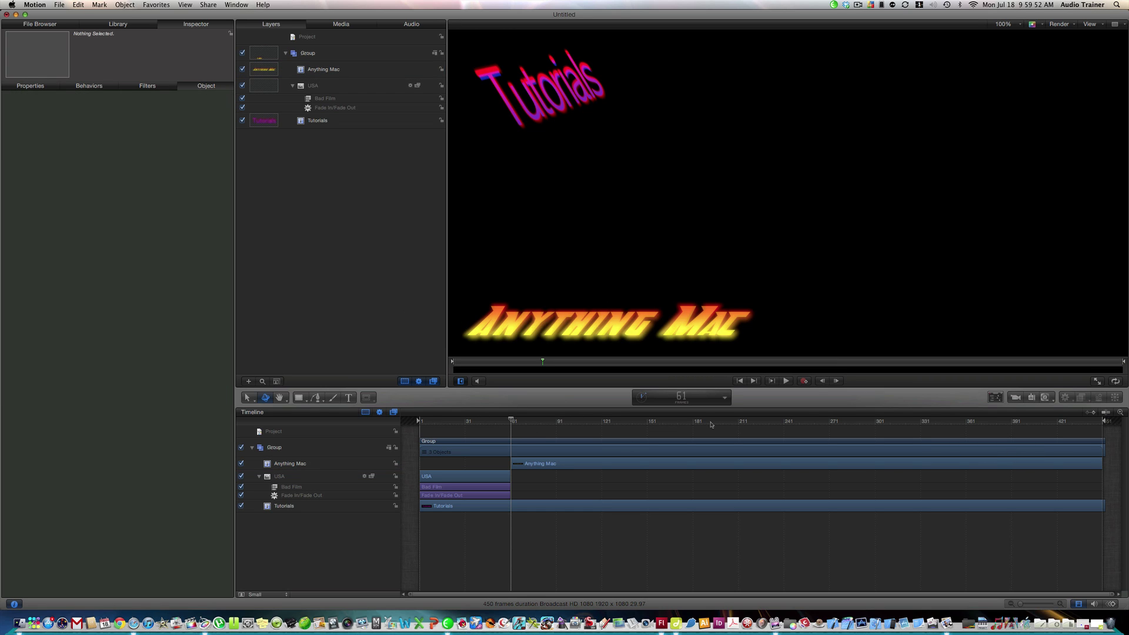
- Preview the animation, then move to frame 302 and turn on animation recording
key(space)
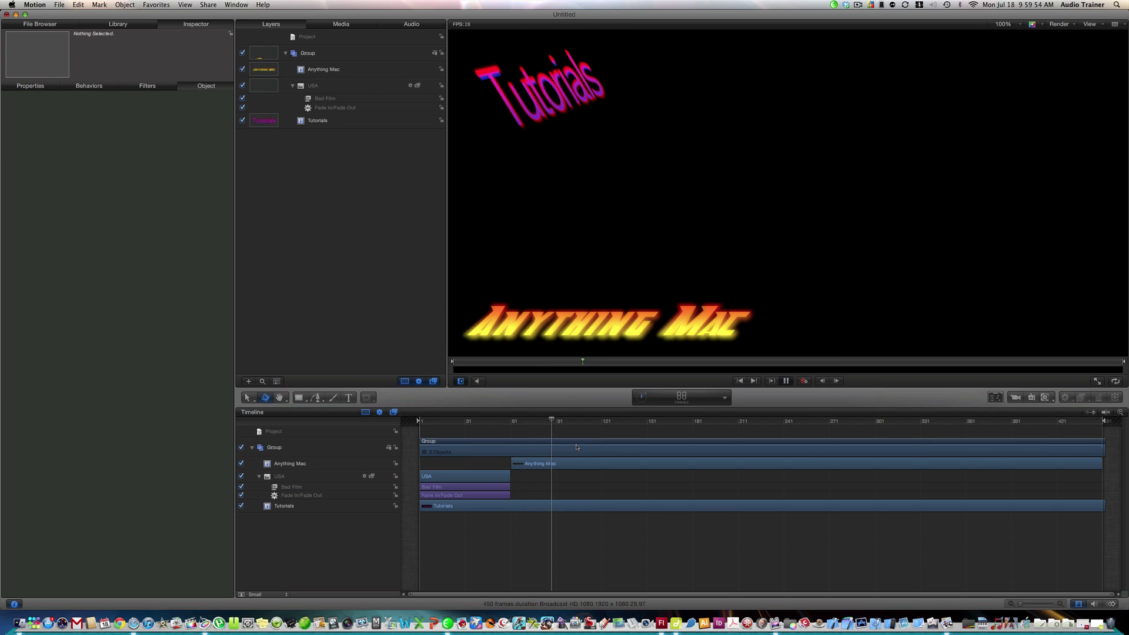
key(space)
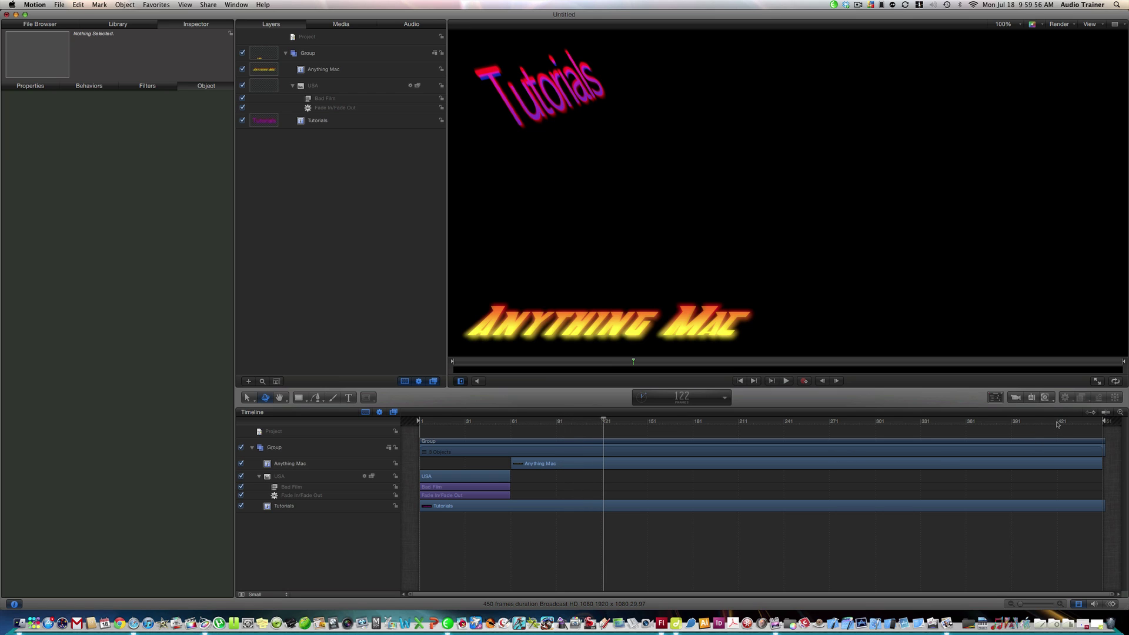
click(878, 422)
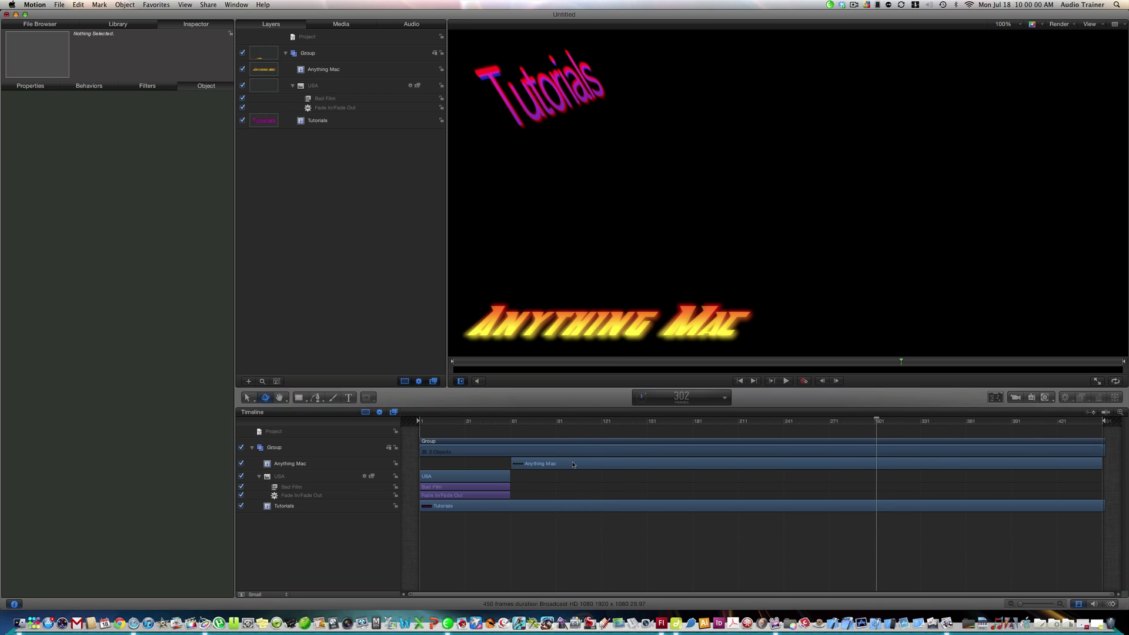
click(805, 382)
- Record Anything Mac moving to the upper right, then Tutorials moving to the lower right with a 3D tilt
drag(577, 330, 977, 38)
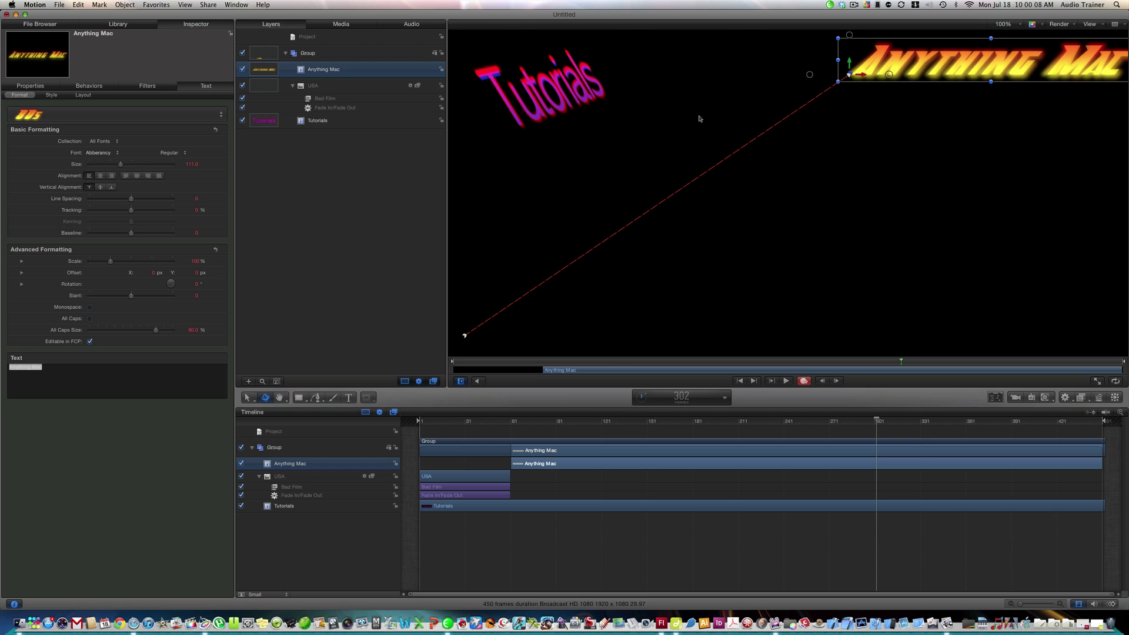
click(550, 87)
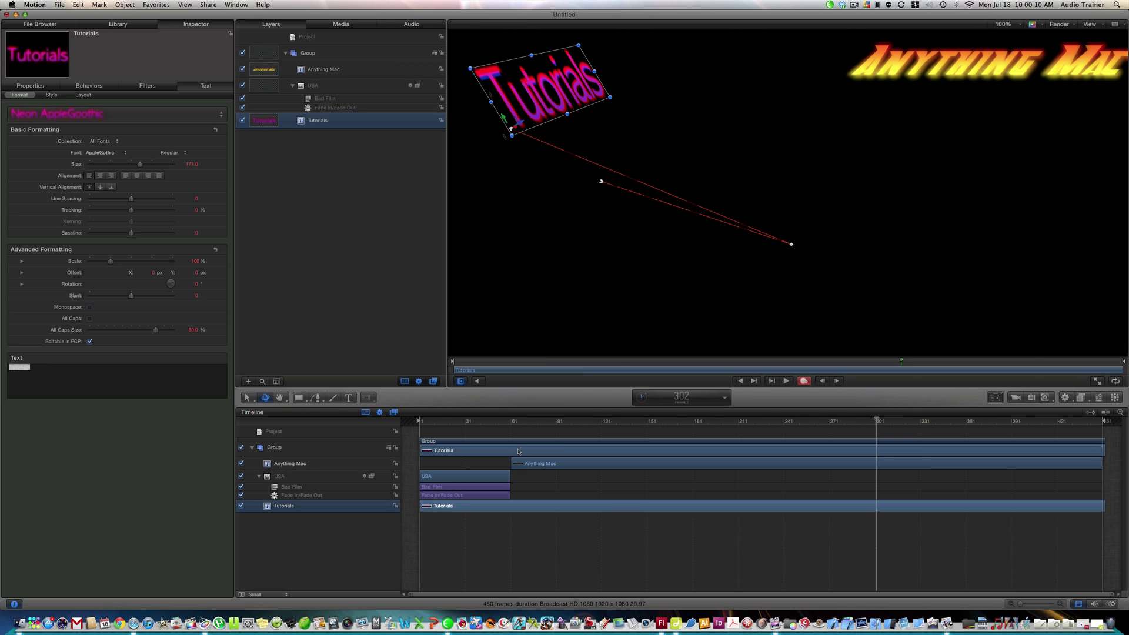
drag(533, 92, 1084, 285)
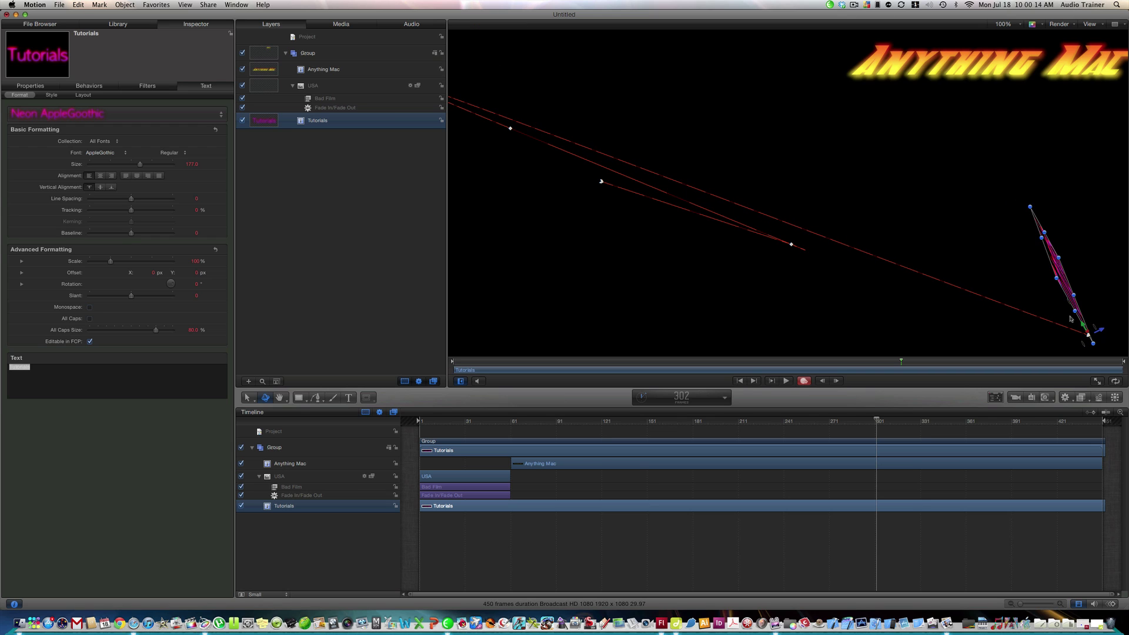
drag(1105, 329, 835, 300)
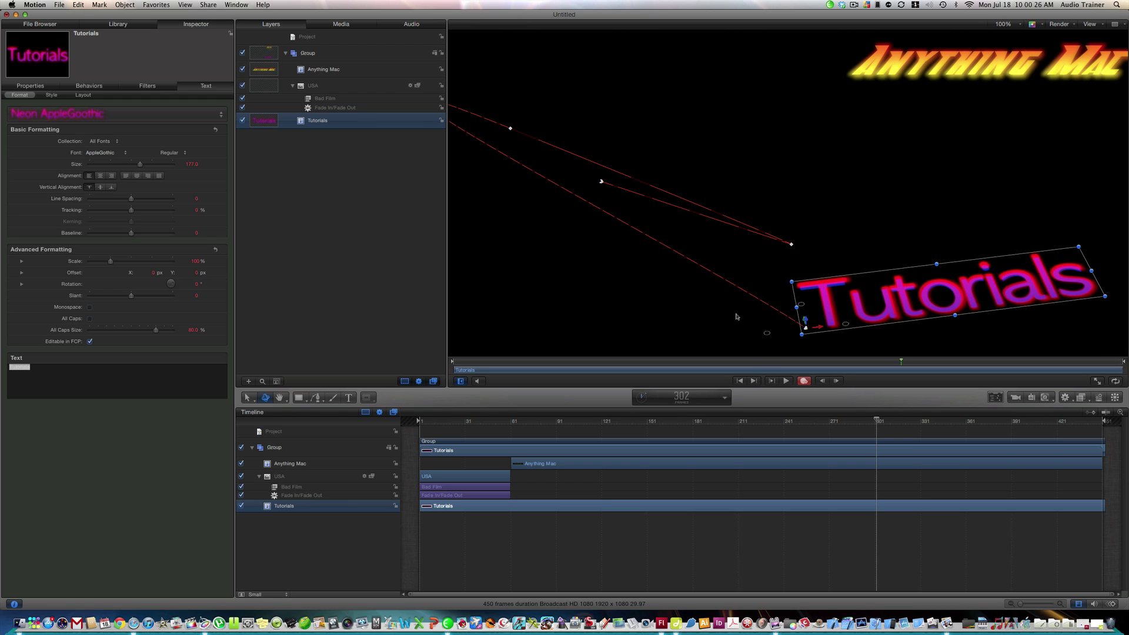
click(1018, 26)
- Zoom the canvas to 50%, deselect Tutorials, rewind to the start and play the animation once
click(1019, 53)
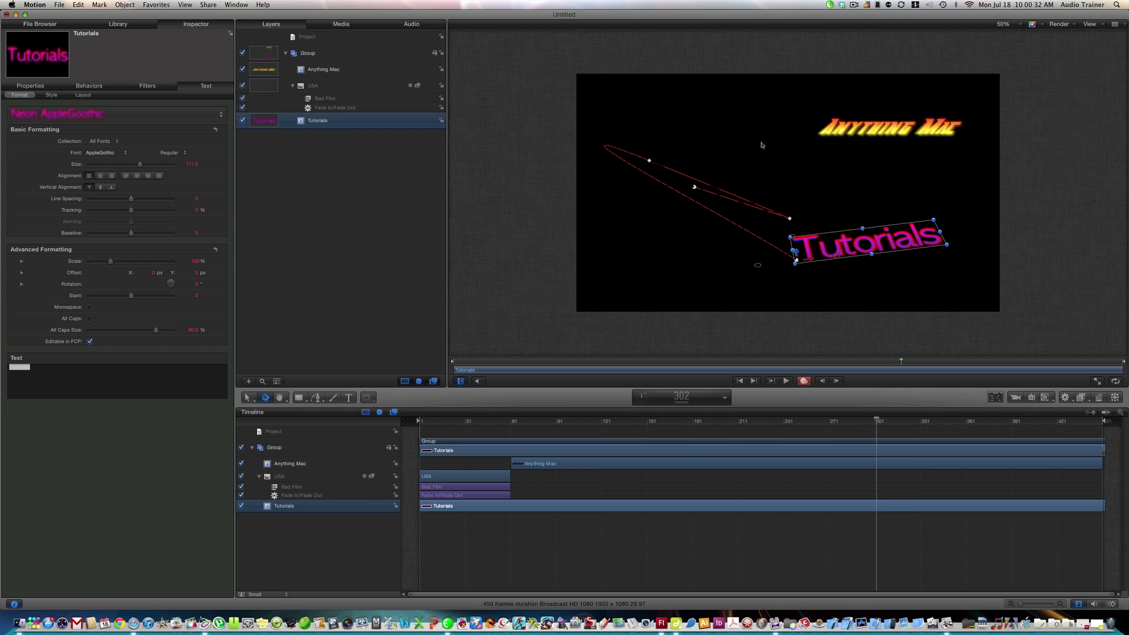
click(783, 235)
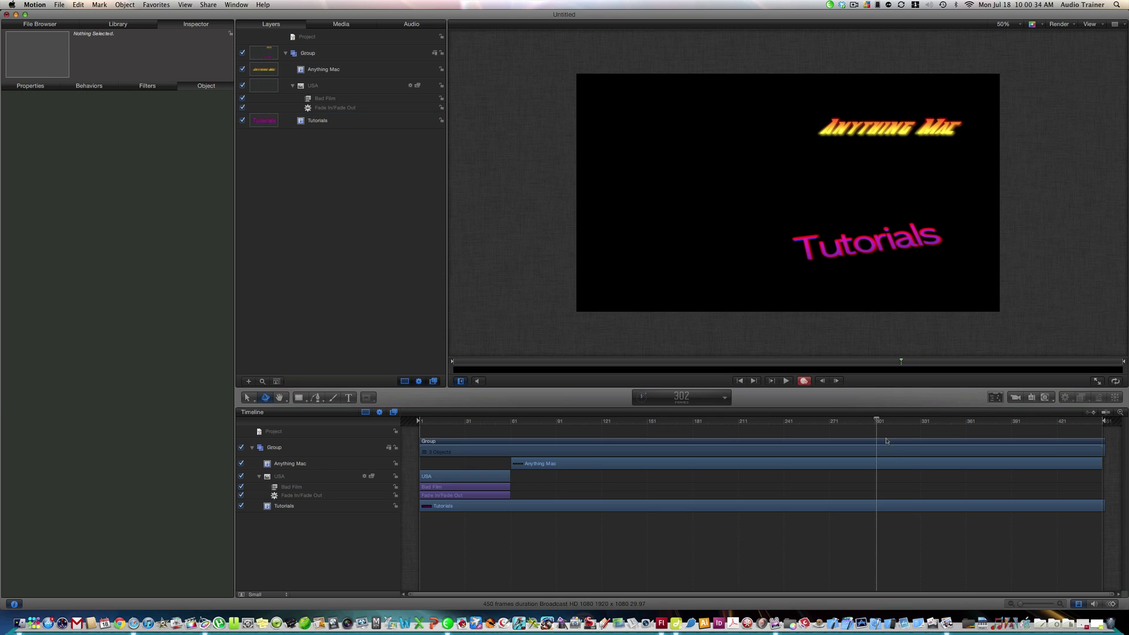
drag(877, 421, 379, 428)
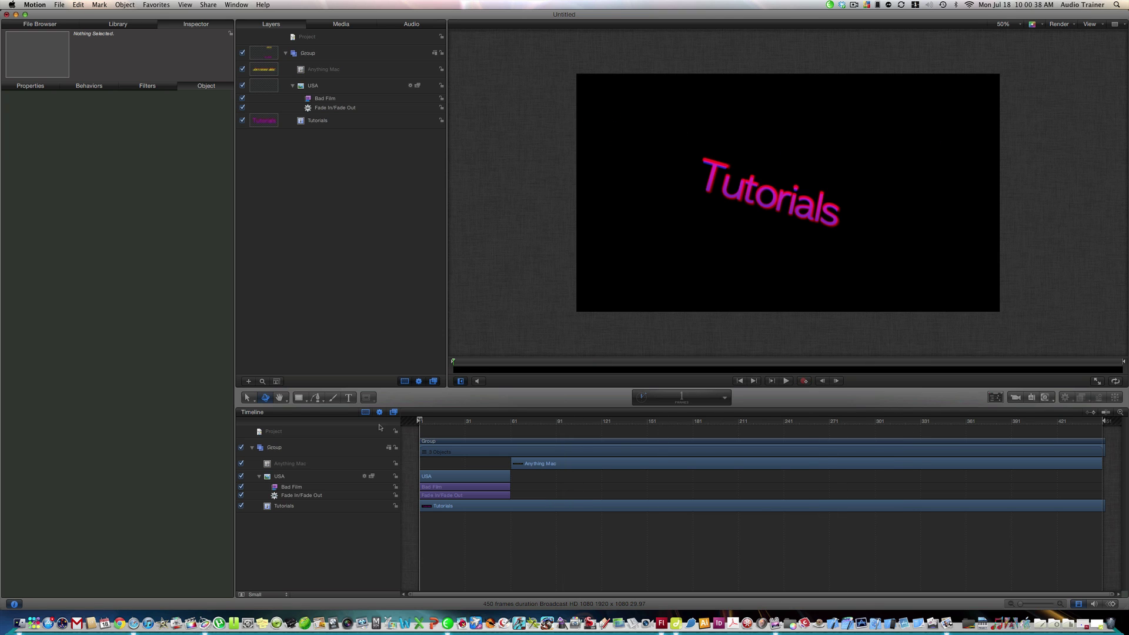
key(space)
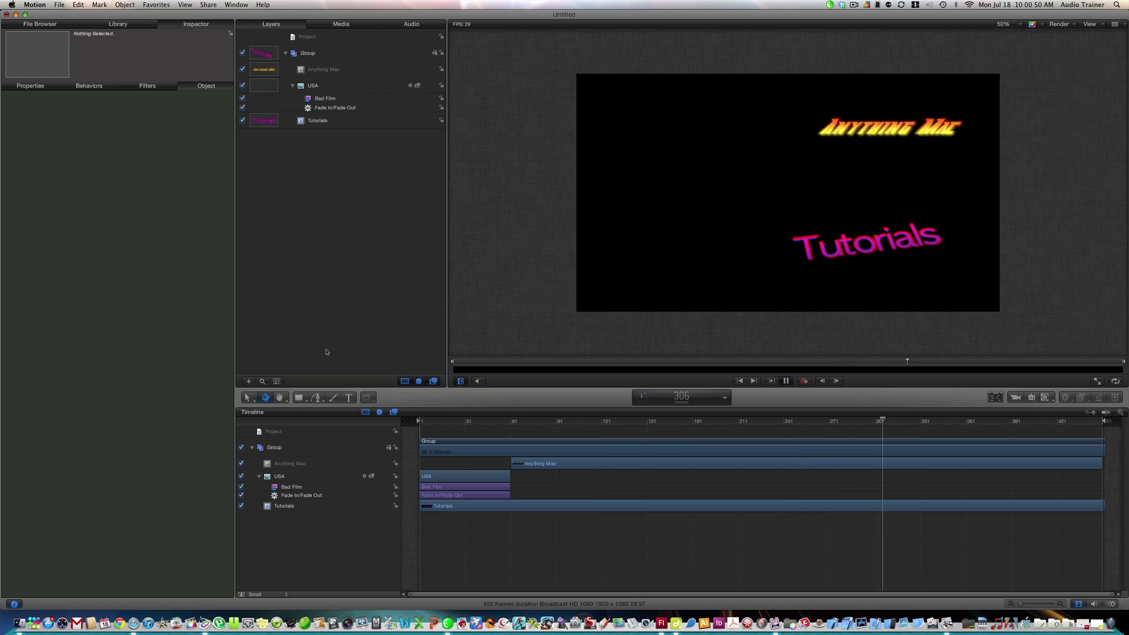
key(space)
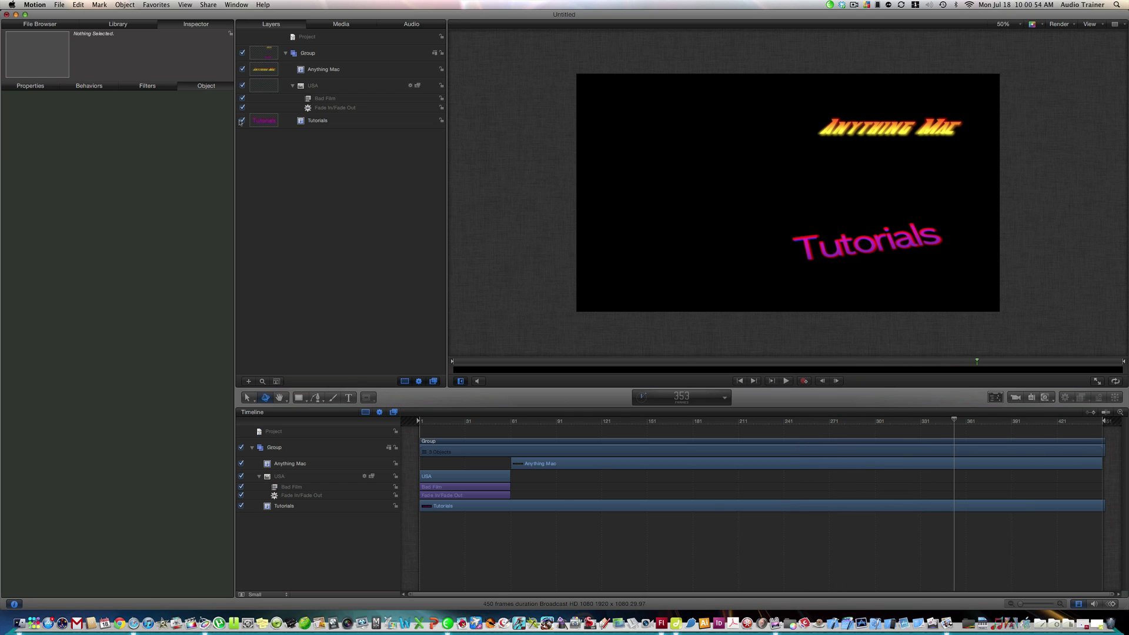
- Open Share > Export Movie and set After export to Do Nothing
click(209, 5)
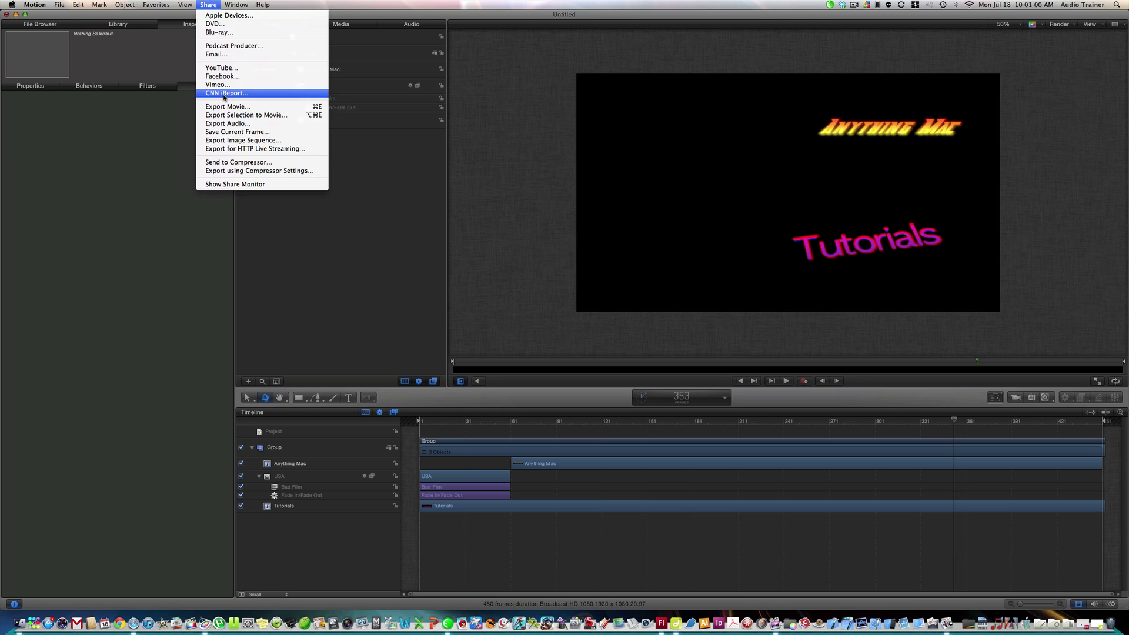
click(261, 109)
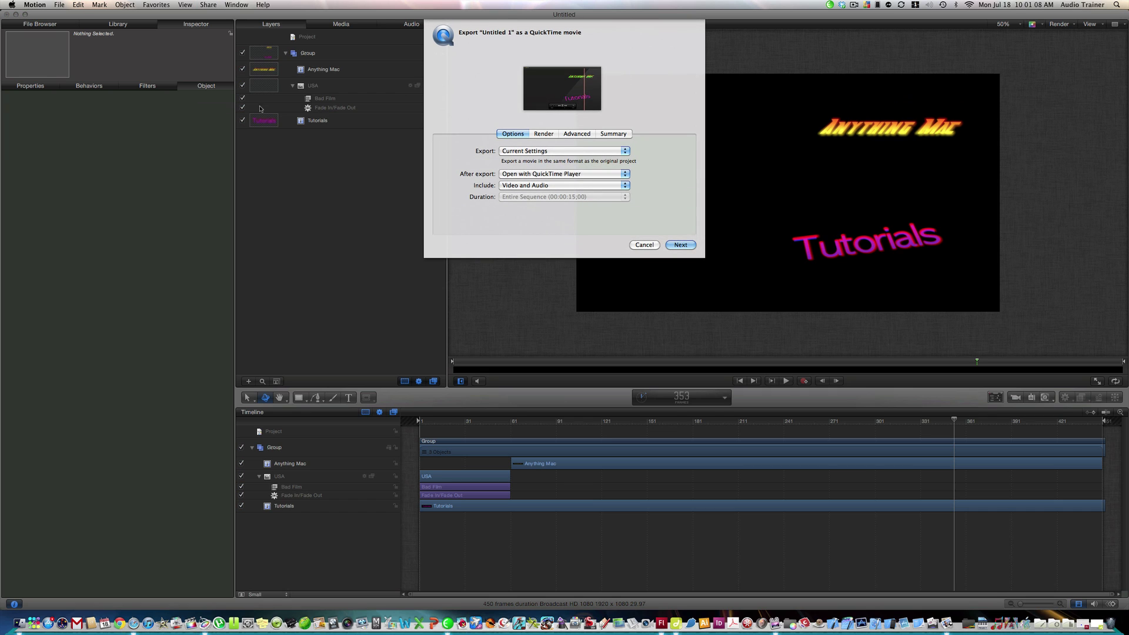
click(550, 174)
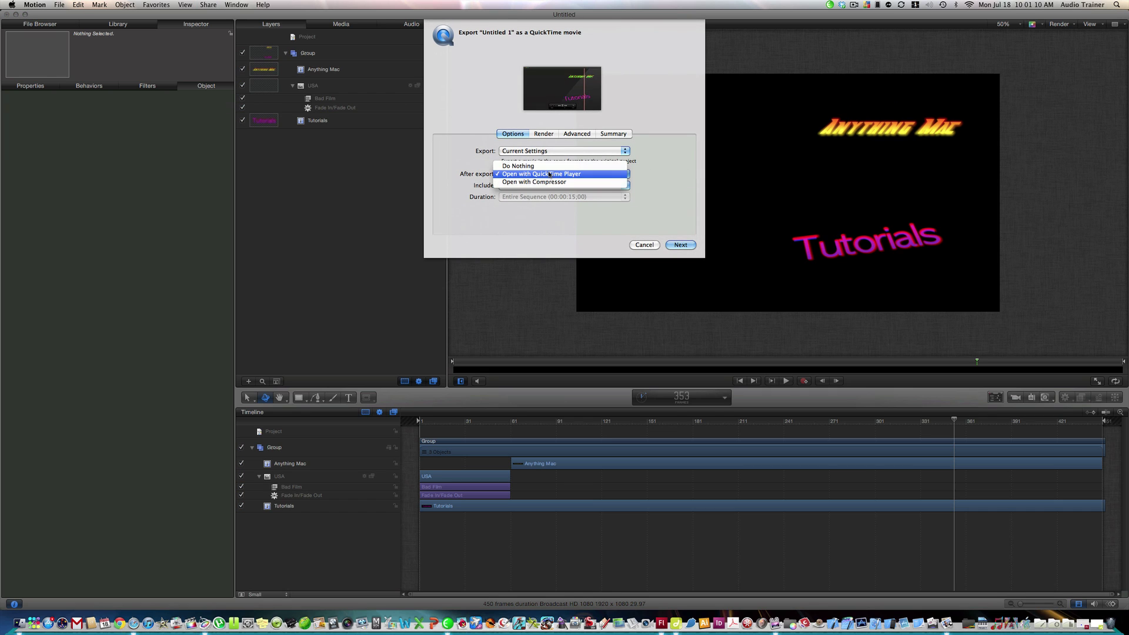
click(542, 169)
- Review the Render, Advanced and Summary tabs of the Untitled 1.mov export settings
click(544, 135)
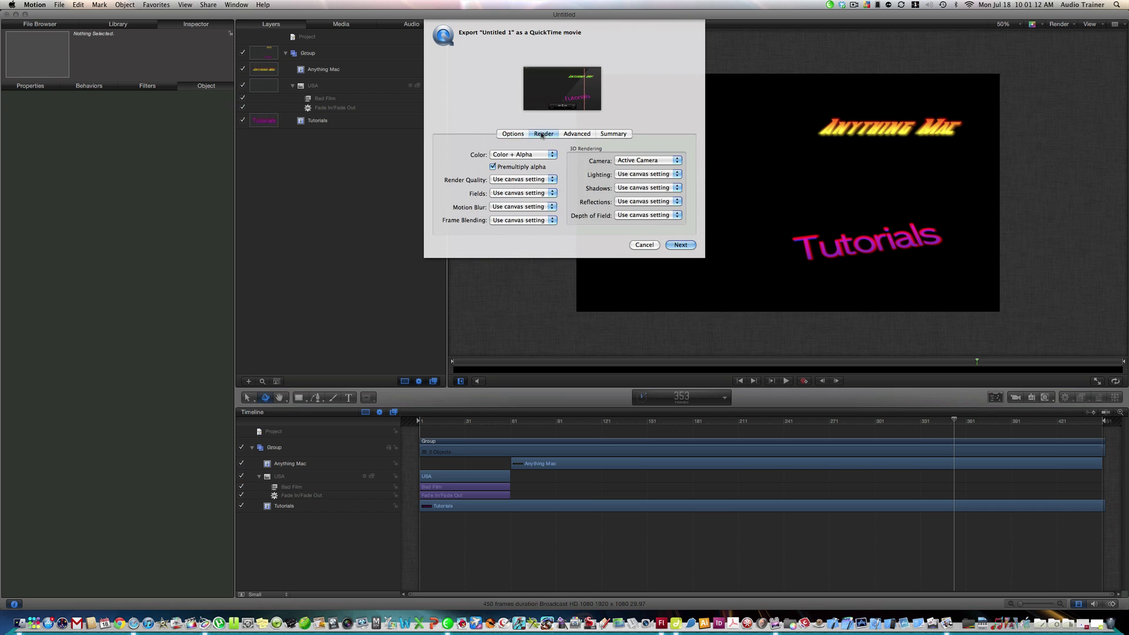
click(566, 135)
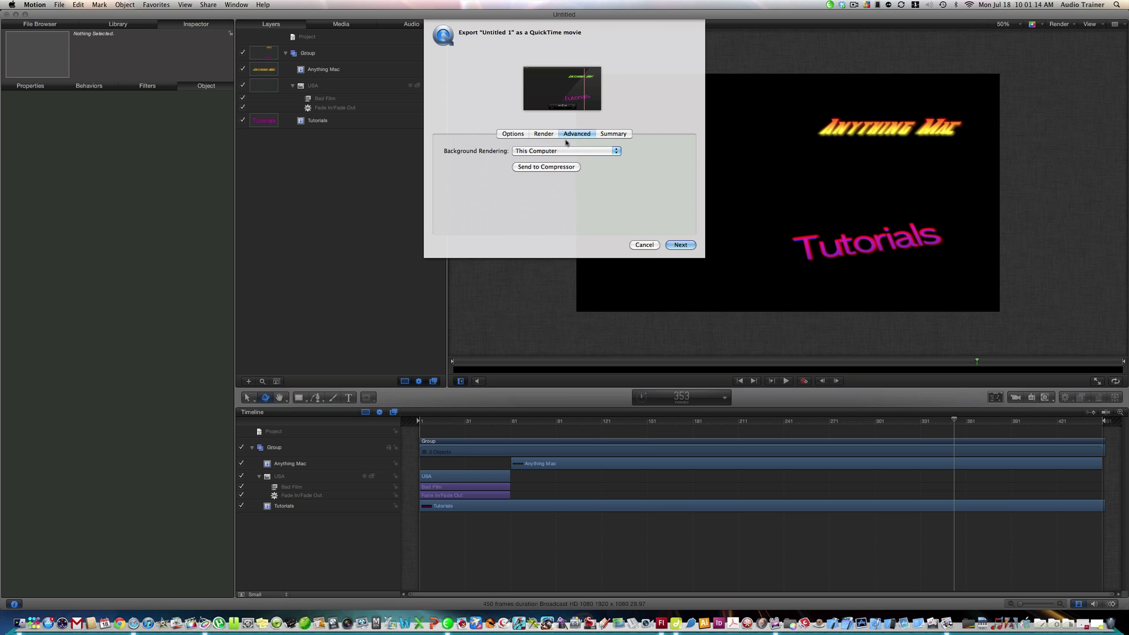
click(618, 135)
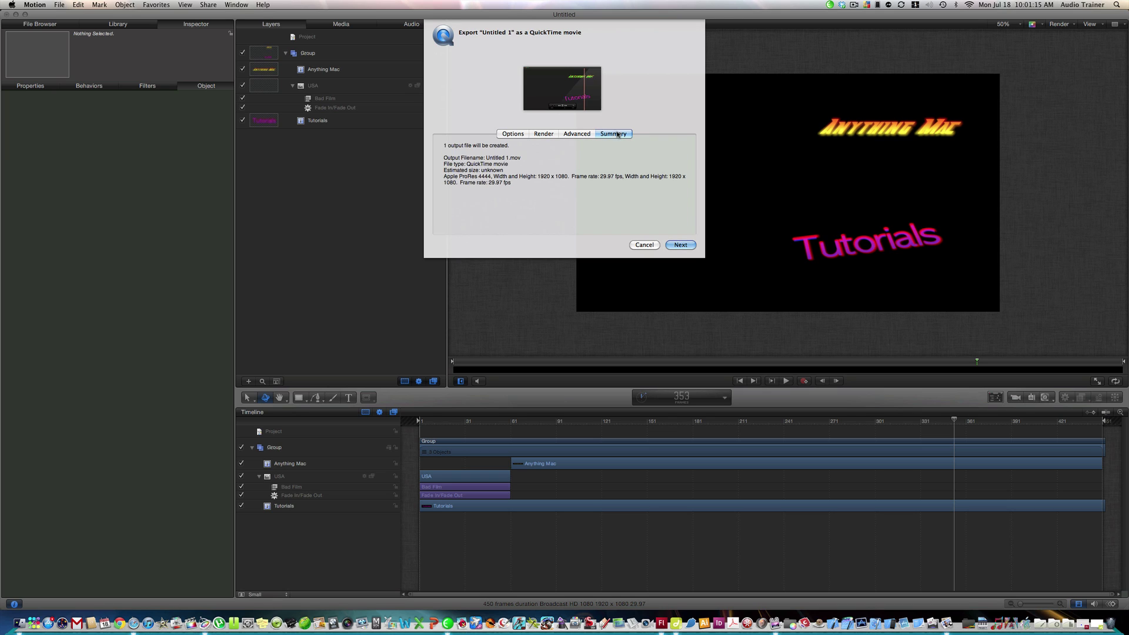
click(517, 134)
click(615, 135)
- Cancel the Export QuickTime sheet and return to the finished title canvas
click(644, 246)
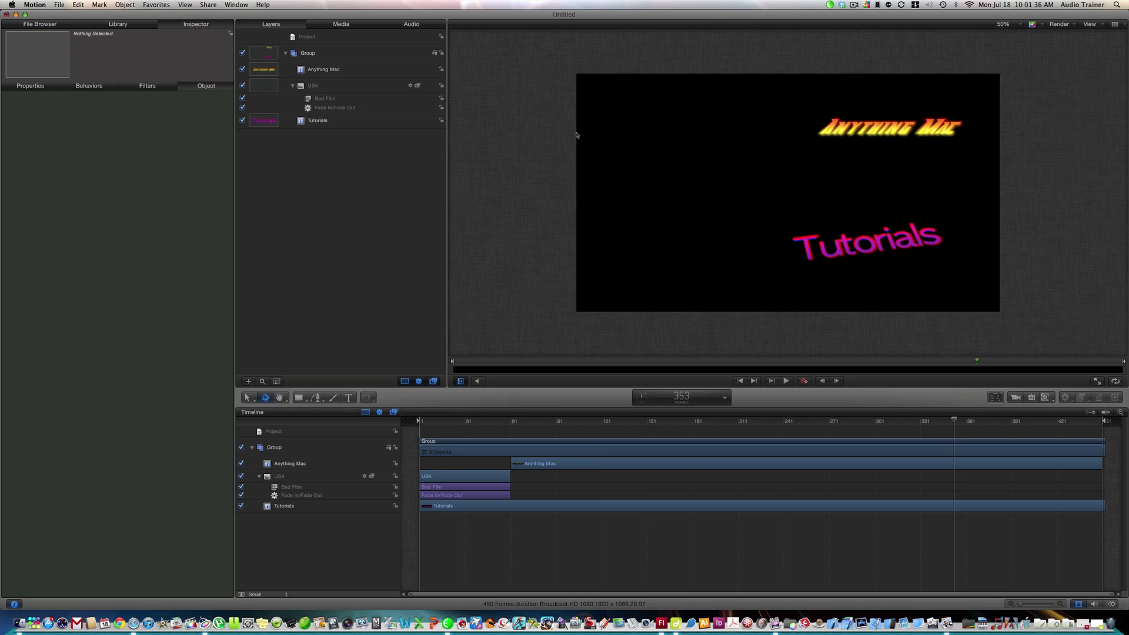
key(ctrl+Down)
key(Escape)
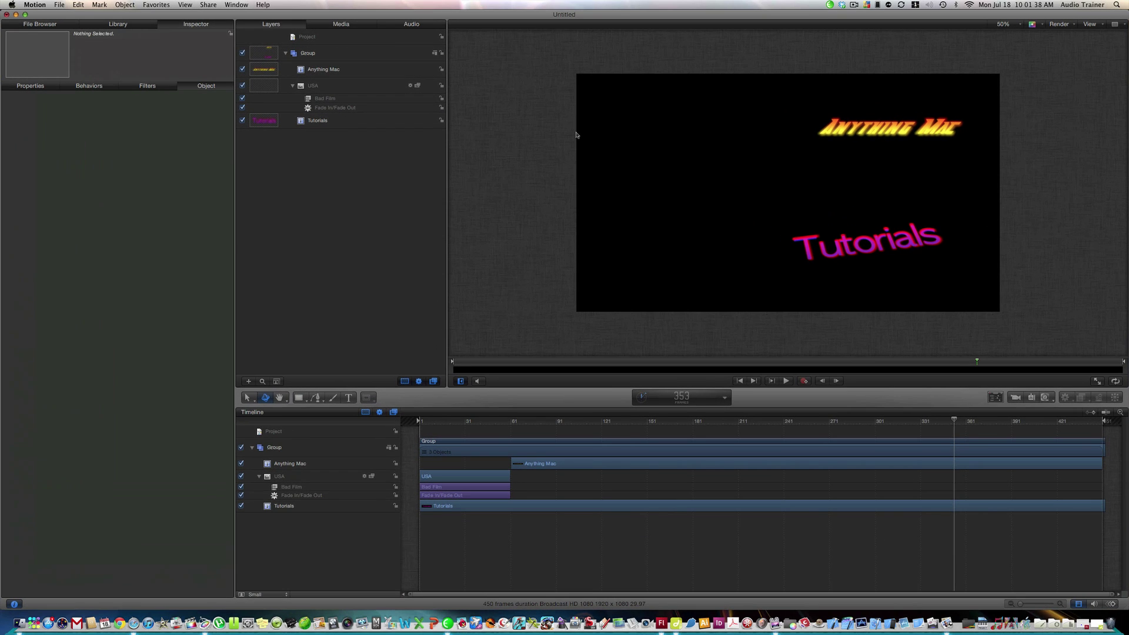